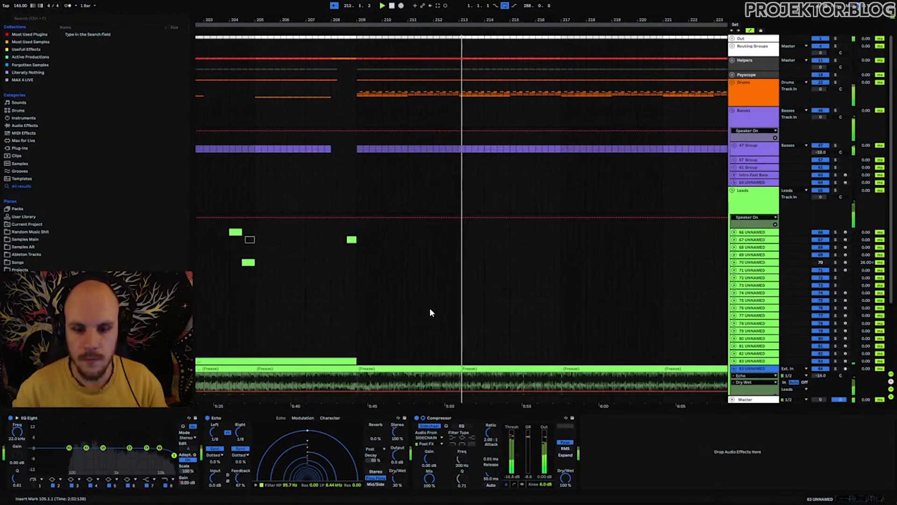
- Play the arrangement from bar 209 to listen to the frozen lead on track 83
{"action": "scroll", "coordinate": [430, 312], "scroll_direction": "down", "scroll_amount": 5}
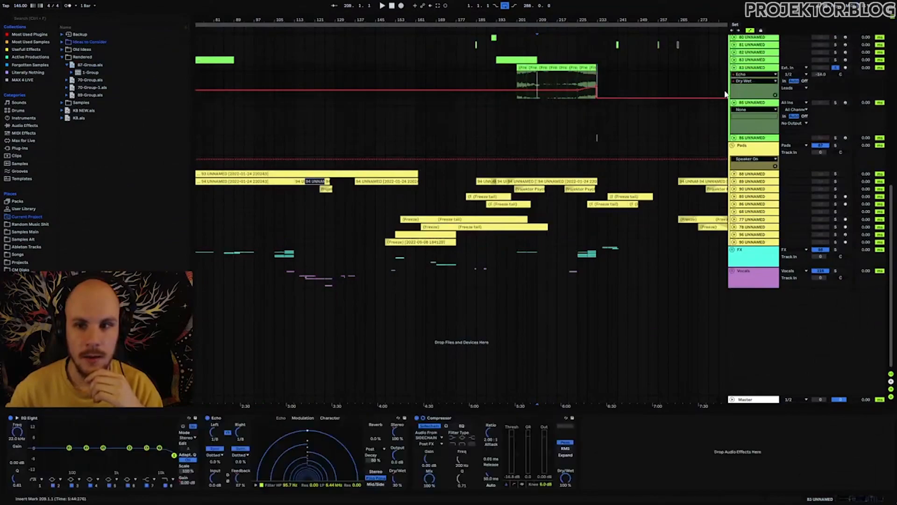
{"action": "key", "text": "space"}
{"action": "left_click_drag", "start_coordinate": [549, 20], "coordinate": [575, 108]}
{"action": "left_click_drag", "start_coordinate": [408, 19], "coordinate": [365, 19]}
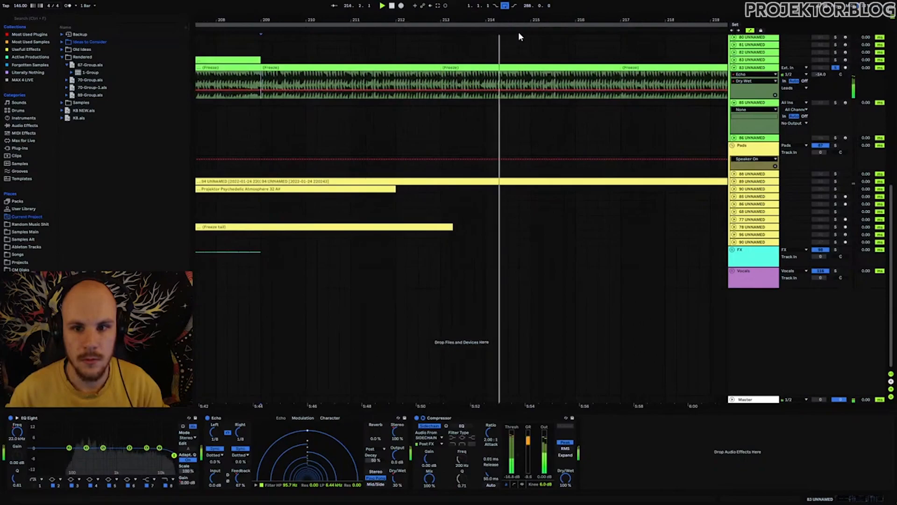
{"action": "left_click_drag", "start_coordinate": [528, 22], "coordinate": [450, 19]}
{"action": "key", "text": "space"}
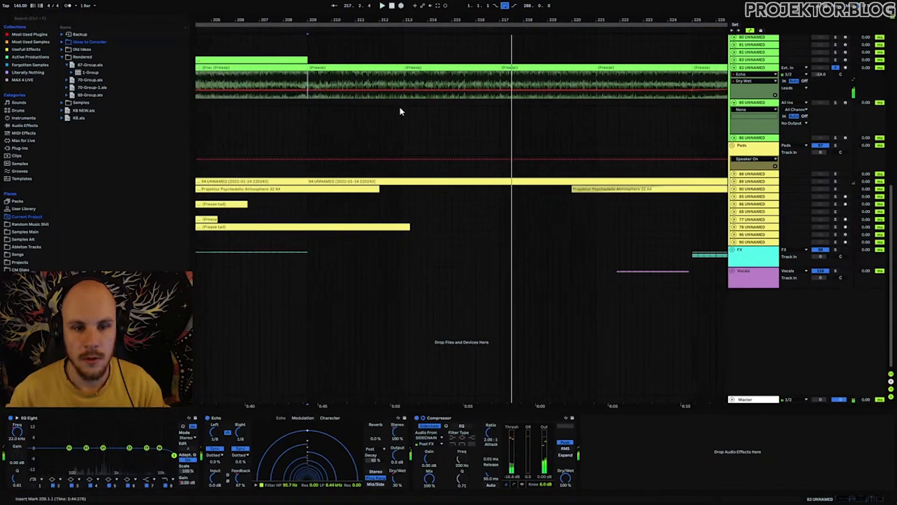
- Collapse the Rendered folder in the browser and place the insert marker at bar 209 on track 85
{"action": "left_click", "coordinate": [311, 109]}
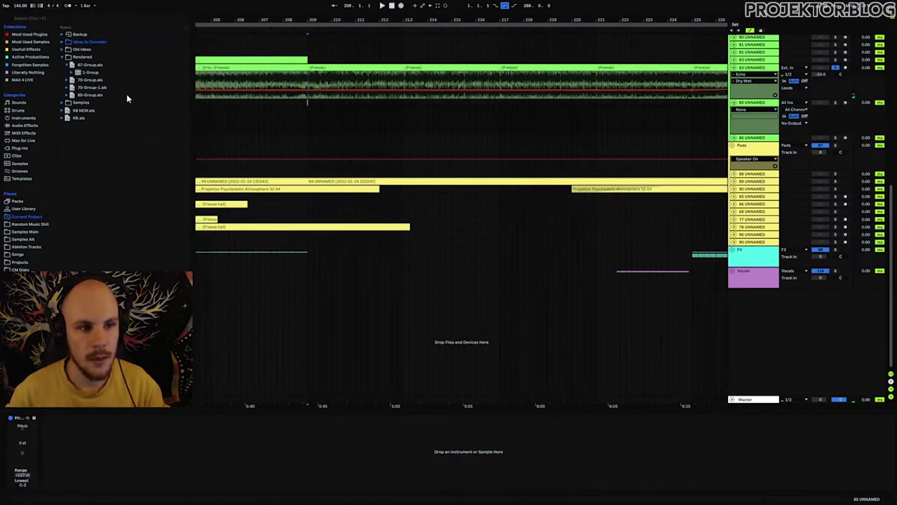
{"action": "left_click", "coordinate": [62, 57]}
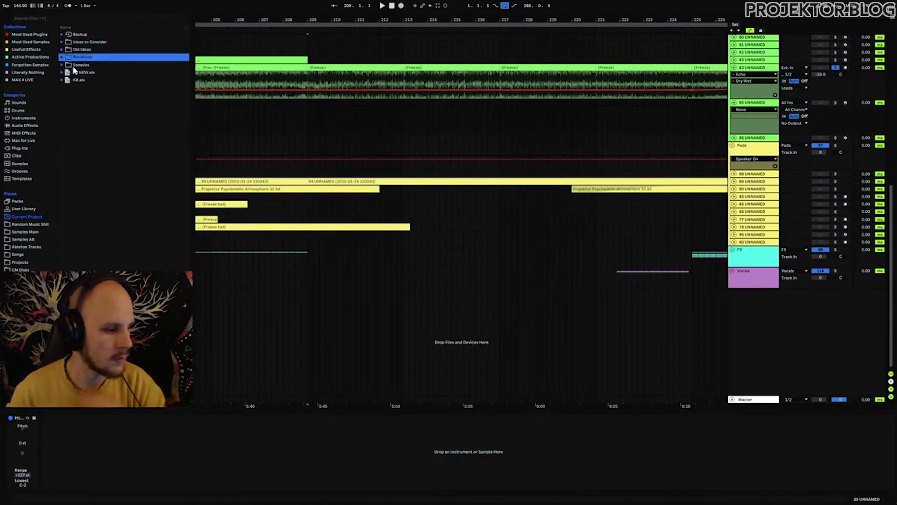
{"action": "left_click", "coordinate": [307, 102]}
{"action": "left_click_drag", "start_coordinate": [319, 23], "coordinate": [320, 17]}
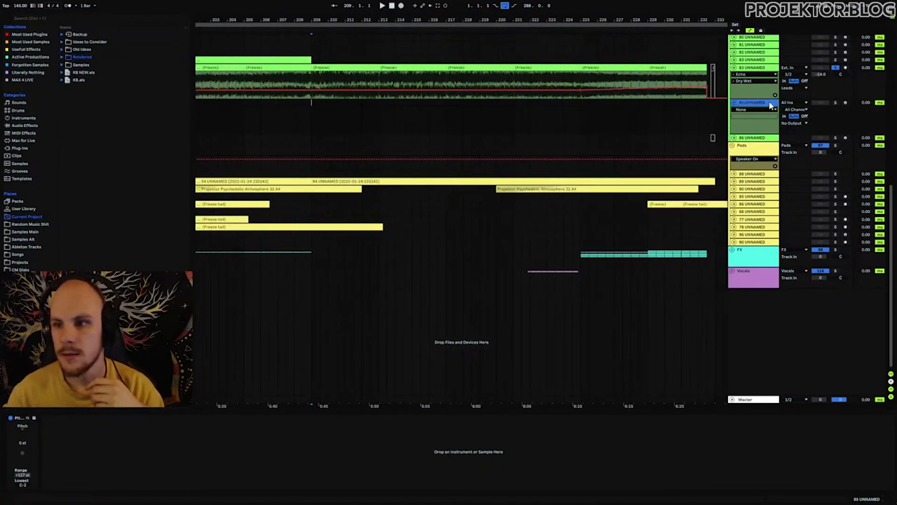
- Load Phase Plant on track 85 and add a Phaser effect to its Lane 1
{"action": "right_click", "coordinate": [389, 115]}
{"action": "right_click", "coordinate": [364, 113]}
{"action": "right_click", "coordinate": [364, 113]}
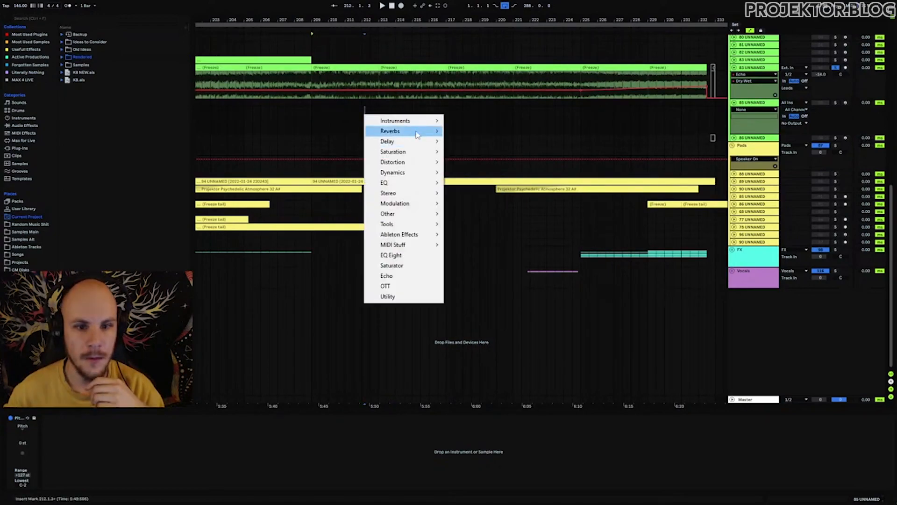
{"action": "mouse_move", "coordinate": [425, 125]}
{"action": "left_click", "coordinate": [481, 141]}
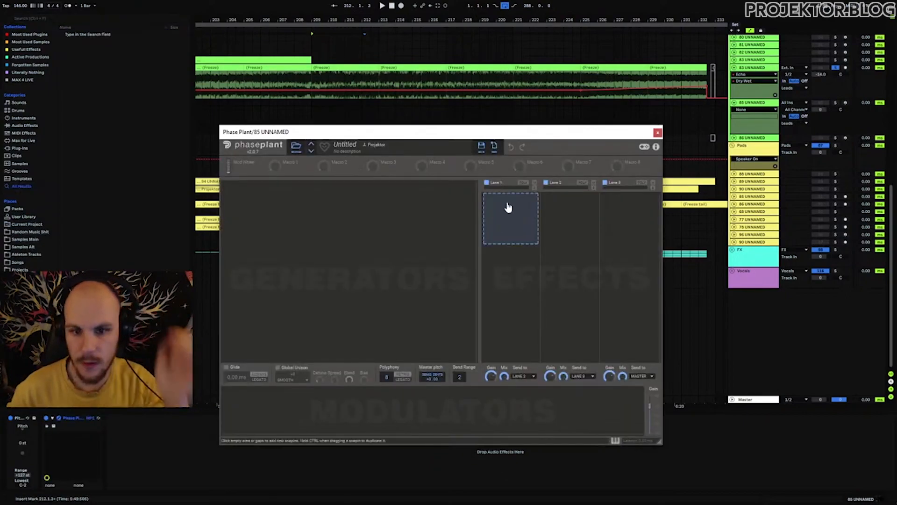
{"action": "left_click", "coordinate": [509, 204]}
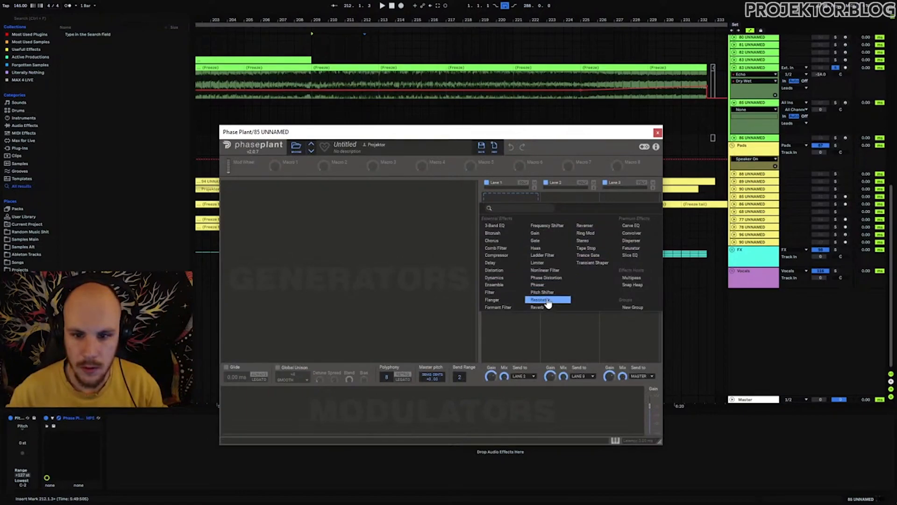
{"action": "left_click", "coordinate": [551, 285]}
- Play from bar 209 and loop the eight bars from 209 to 217 on track 83
{"action": "left_click", "coordinate": [312, 73]}
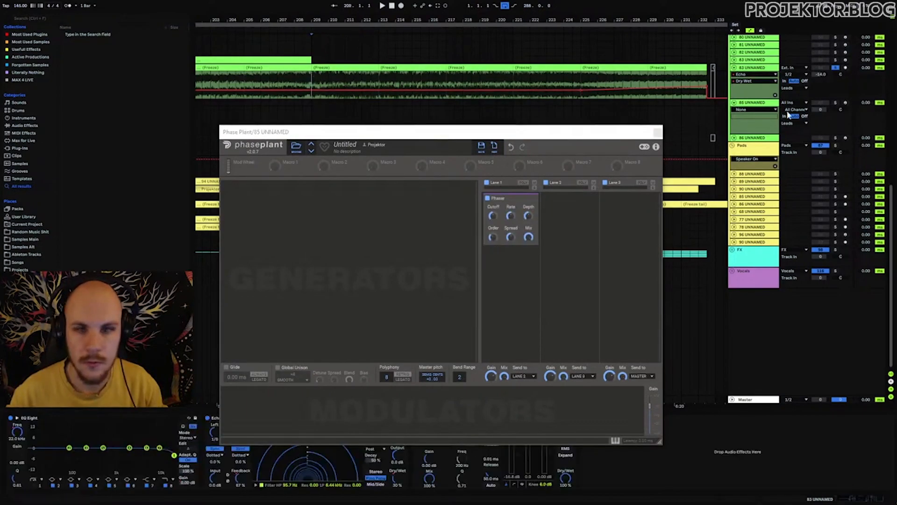
{"action": "key", "text": "space"}
{"action": "left_click", "coordinate": [445, 81], "text": "shift"}
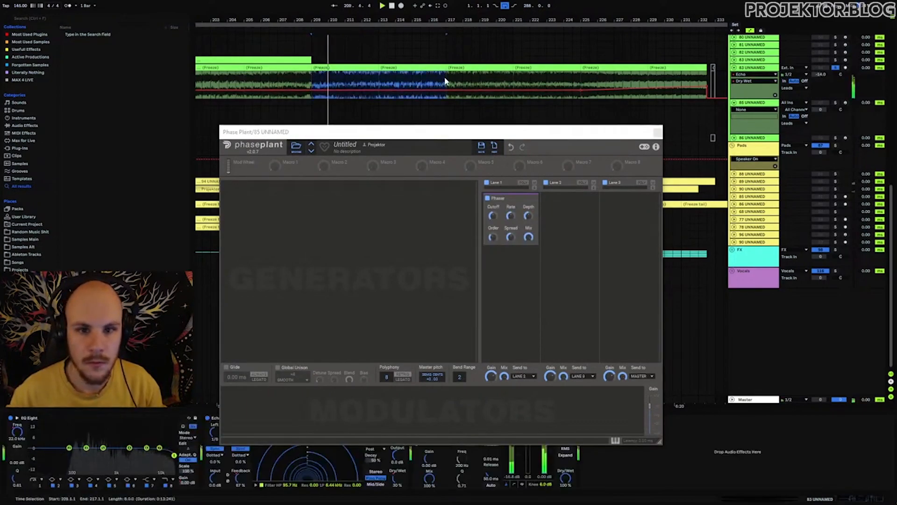
{"action": "key", "text": "ctrl+l"}
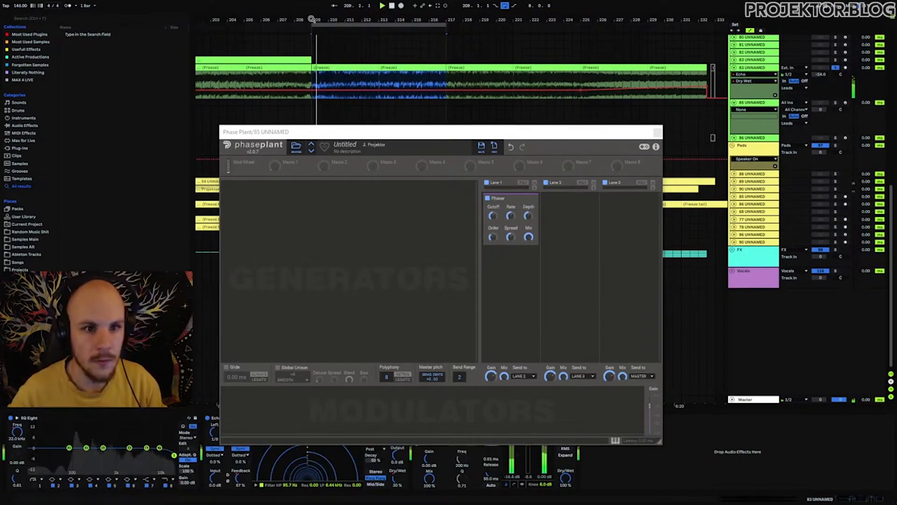
- Create an empty MIDI clip from 209.1.1 to 209.3.1 on track 85 and close the Phase Plant window
{"action": "key", "text": "z"}
{"action": "left_click_drag", "start_coordinate": [309, 19], "coordinate": [309, 54]}
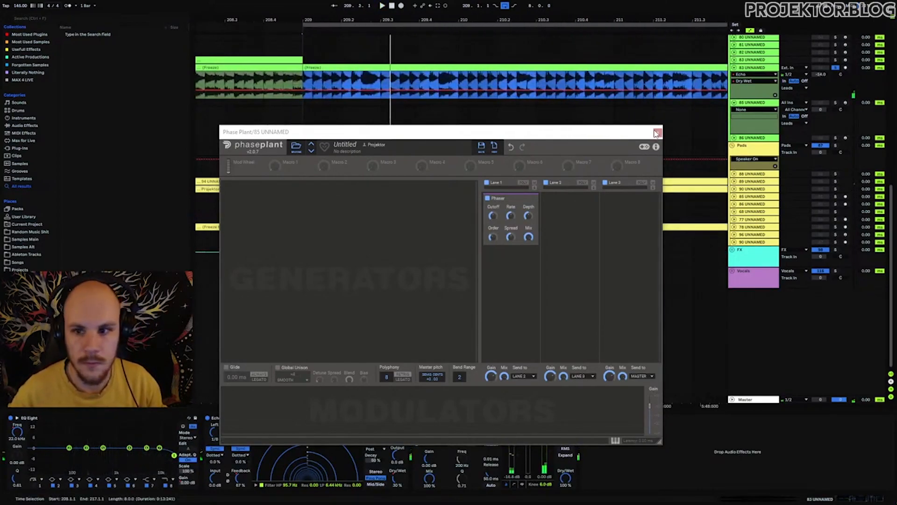
{"action": "left_click_drag", "start_coordinate": [303, 103], "coordinate": [396, 102]}
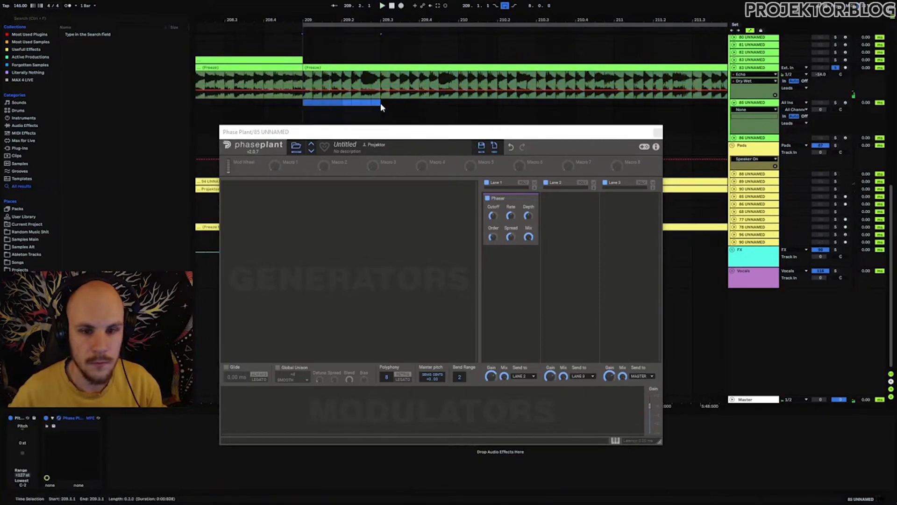
{"action": "key", "text": "space"}
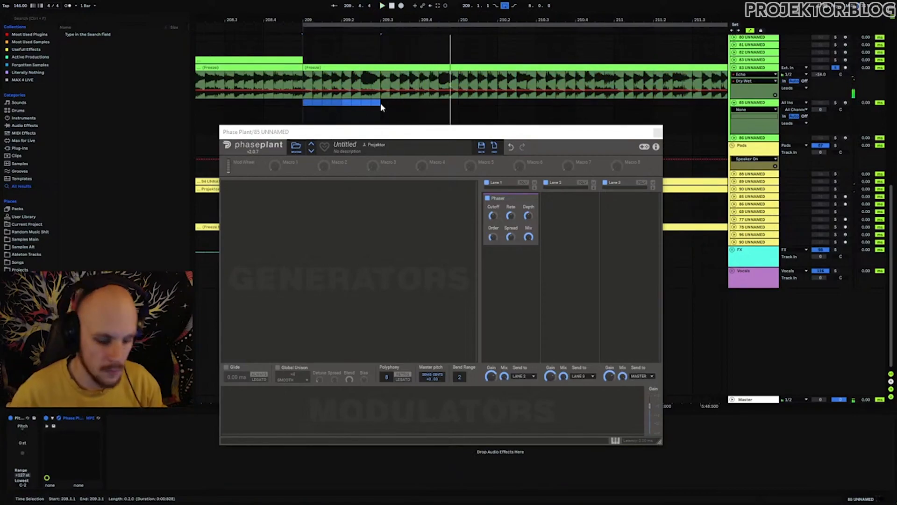
{"action": "key", "text": "ctrl+shift+m"}
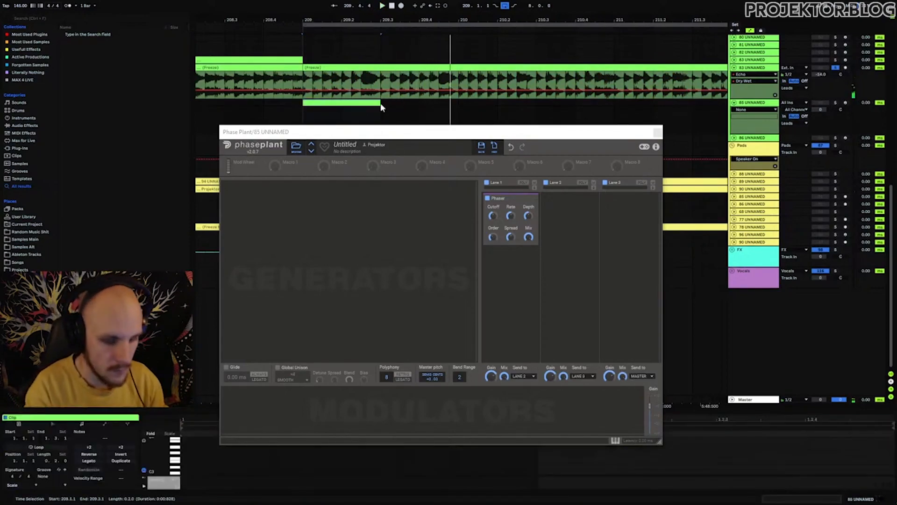
{"action": "left_click", "coordinate": [657, 133]}
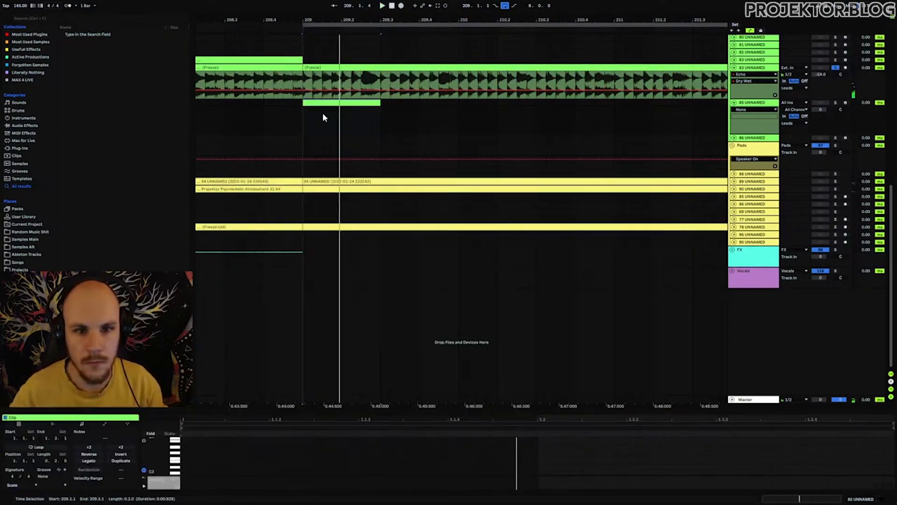
- Add an A#3 note at the start of the clip, transpose it down three octaves to A#0, and audition it
{"action": "double_click", "coordinate": [184, 443]}
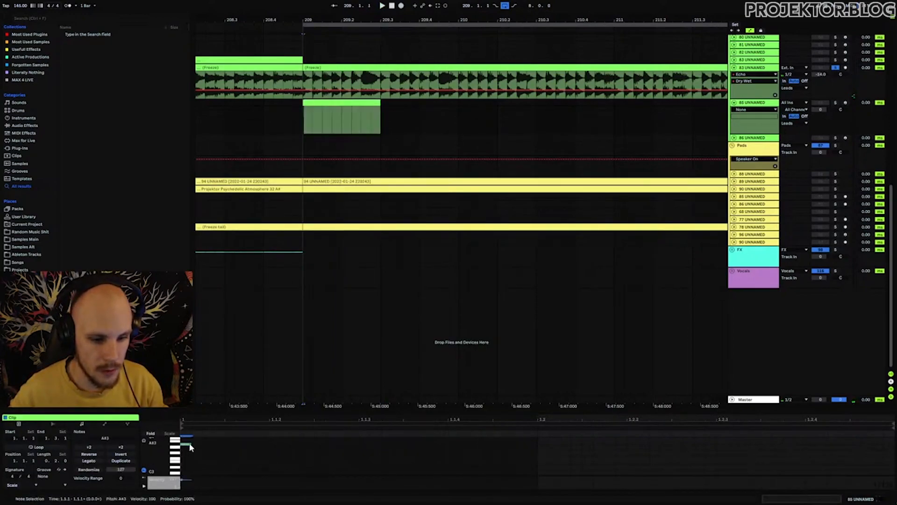
{"action": "key", "text": "shift+Down"}
{"action": "key", "text": "shift+Down"}
{"action": "key", "text": "shift+Down"}
{"action": "key", "text": "space"}
{"action": "key", "text": "space"}
- Duplicate the note along the sixteenth grid, giving A#0 at 1.1.2, 1.1.3 and 1.2 and A#1 at 1.1.4
{"action": "key", "text": "ctrl+d"}
{"action": "key", "text": "ctrl+d"}
{"action": "key", "text": "ctrl+d"}
{"action": "key", "text": "shift+Up"}
{"action": "key", "text": "ctrl+d"}
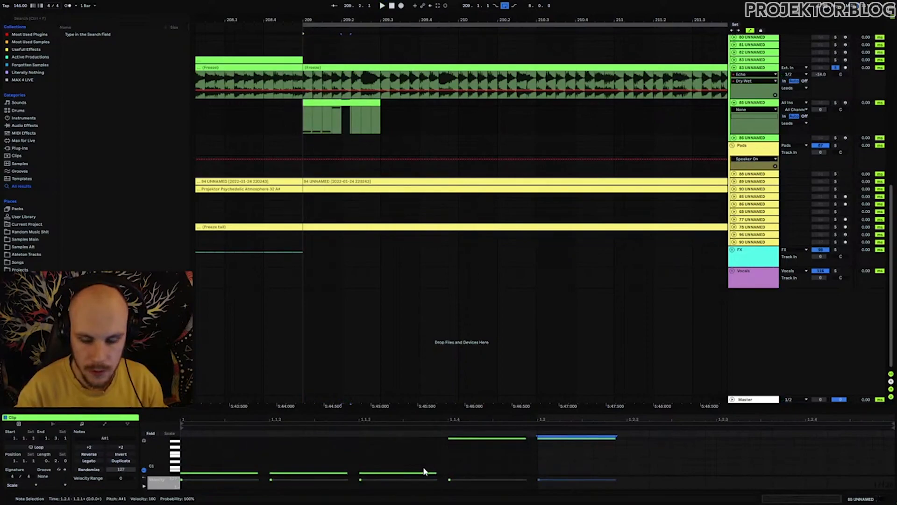
- Play the frozen audio on track 83 around 209.2.2 to check its melody against the new notes
{"action": "key", "text": "space"}
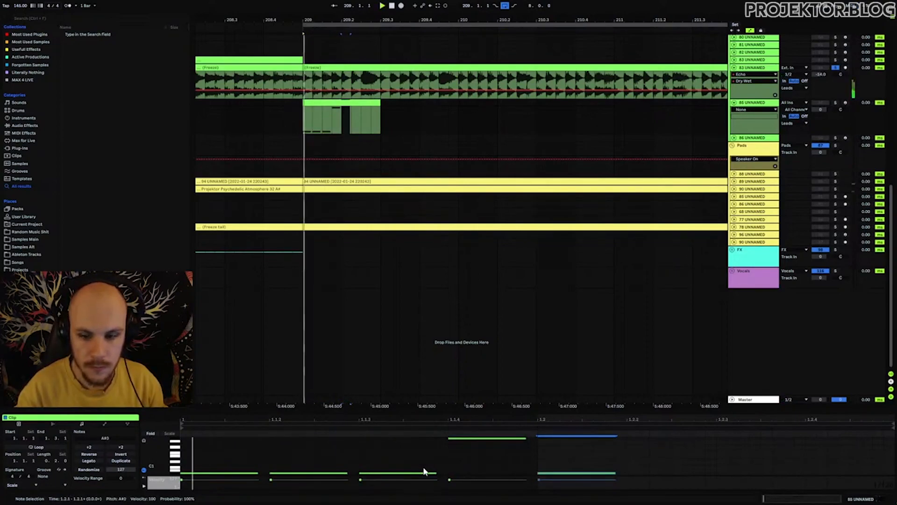
{"action": "left_click", "coordinate": [354, 86]}
{"action": "left_click", "coordinate": [356, 85]}
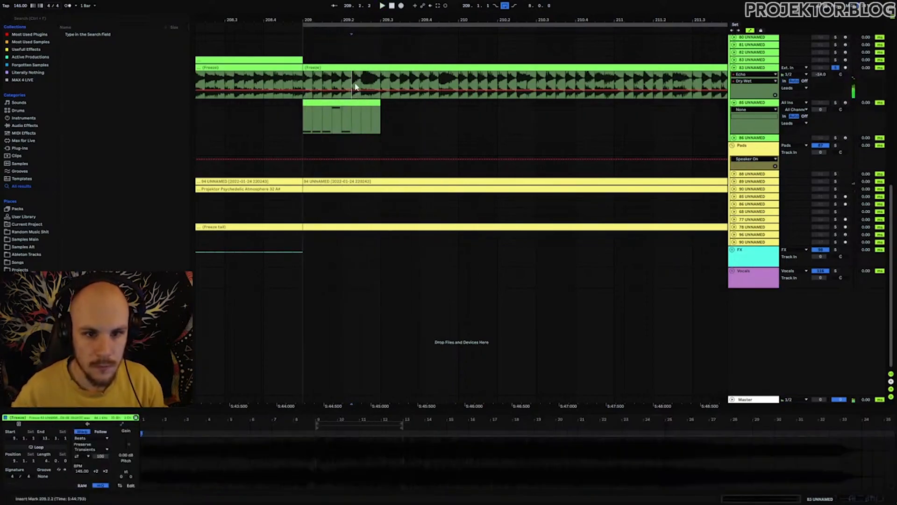
{"action": "left_click", "coordinate": [352, 85]}
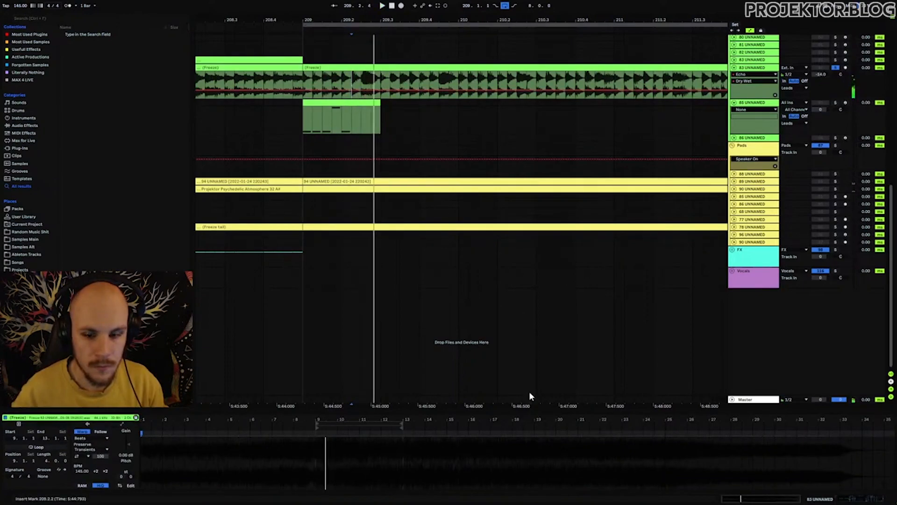
- Reopen the MIDI clip and extend the pattern with A#1 at 1.2.2 and 1.2.3 and A#0 at 1.2.4
{"action": "left_click", "coordinate": [364, 102]}
{"action": "left_click_drag", "start_coordinate": [554, 448], "coordinate": [598, 489]}
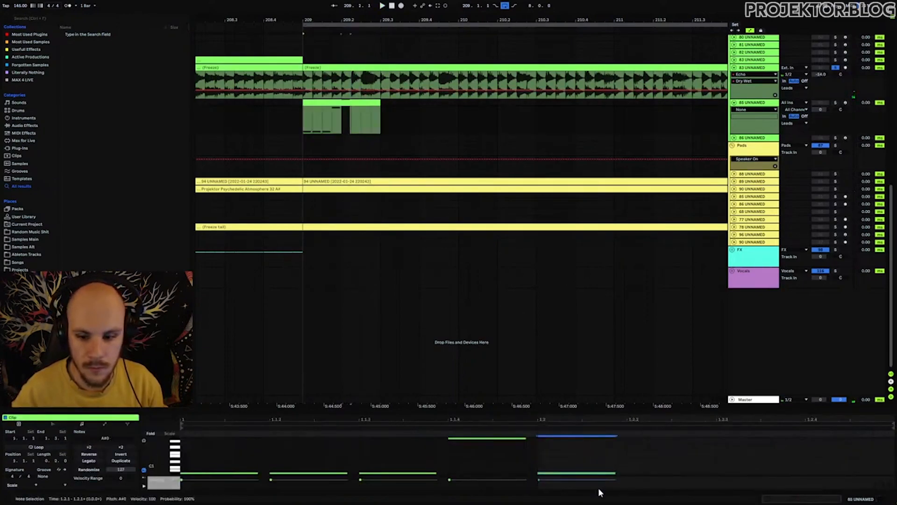
{"action": "key", "text": "ctrl+d"}
{"action": "key", "text": "Right"}
{"action": "key", "text": "shift+Up"}
{"action": "key", "text": "ctrl+d"}
{"action": "key", "text": "Right"}
{"action": "key", "text": "ctrl+d"}
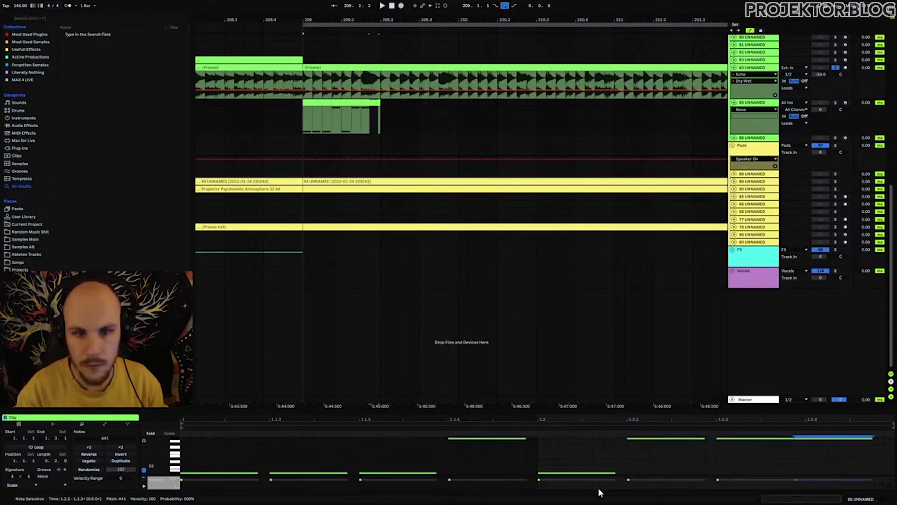
{"action": "key", "text": "shift+Down"}
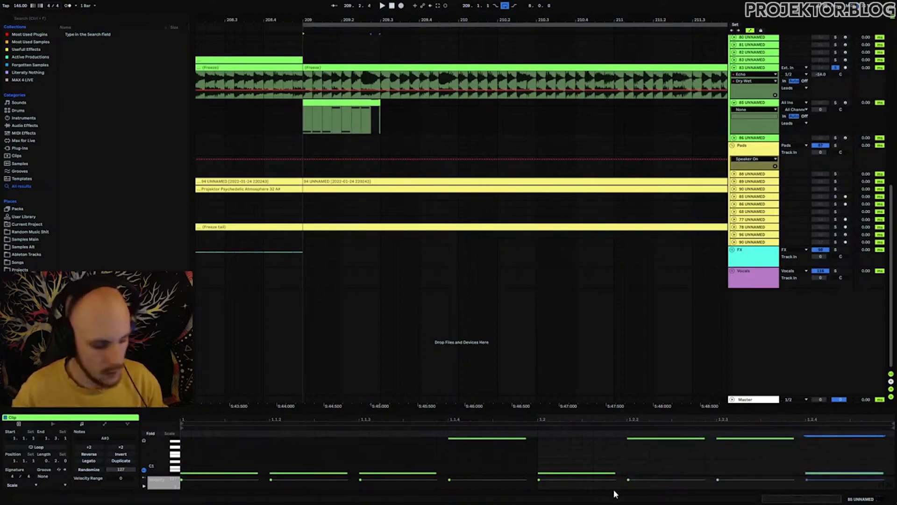
- Shorten all notes to about a quarter of a sixteenth, extend the one at 1.2.3 up to 1.2.4, and play the result
{"action": "key", "text": "ctrl+a"}
{"action": "left_click_drag", "start_coordinate": [614, 470], "coordinate": [559, 470]}
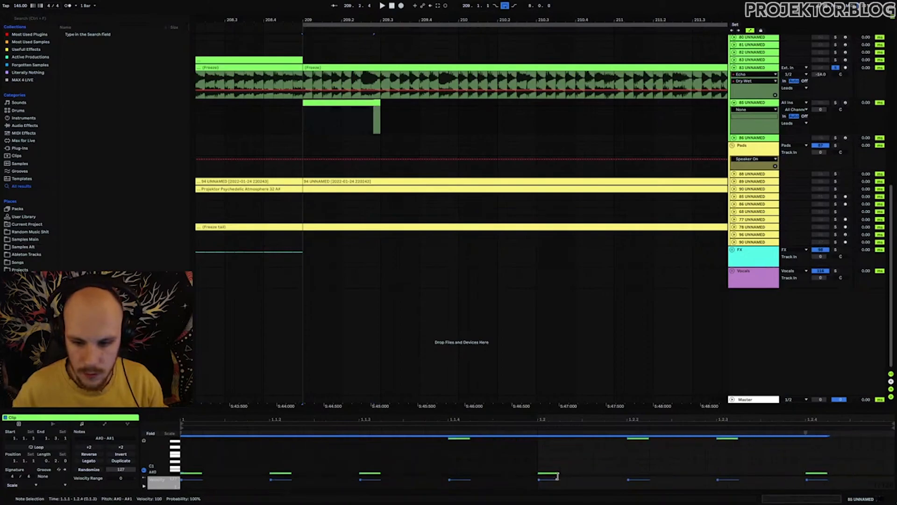
{"action": "left_click", "coordinate": [604, 462]}
{"action": "left_click_drag", "start_coordinate": [737, 440], "coordinate": [795, 440]}
{"action": "key", "text": "space"}
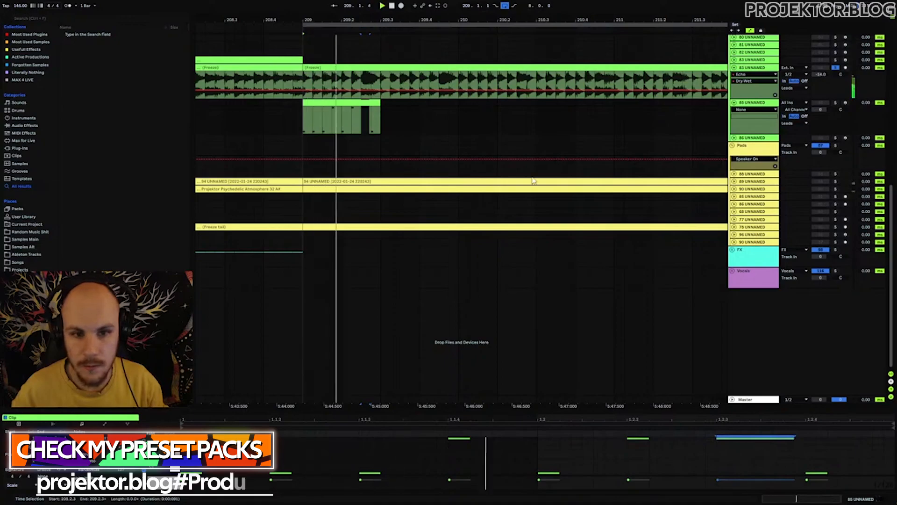
- Reopen Phase Plant on track 85 and add an Analog oscillator as its generator
{"action": "double_click", "coordinate": [756, 106]}
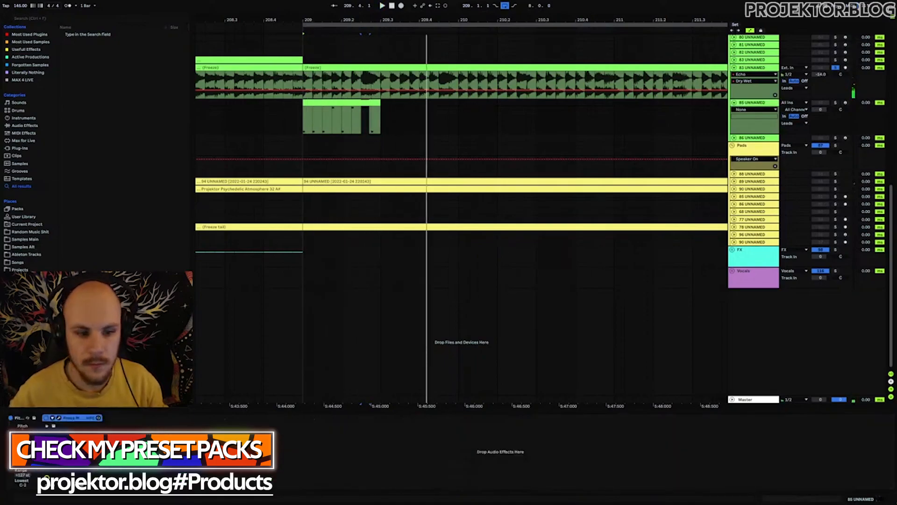
{"action": "left_click", "coordinate": [59, 417]}
{"action": "left_click", "coordinate": [293, 222]}
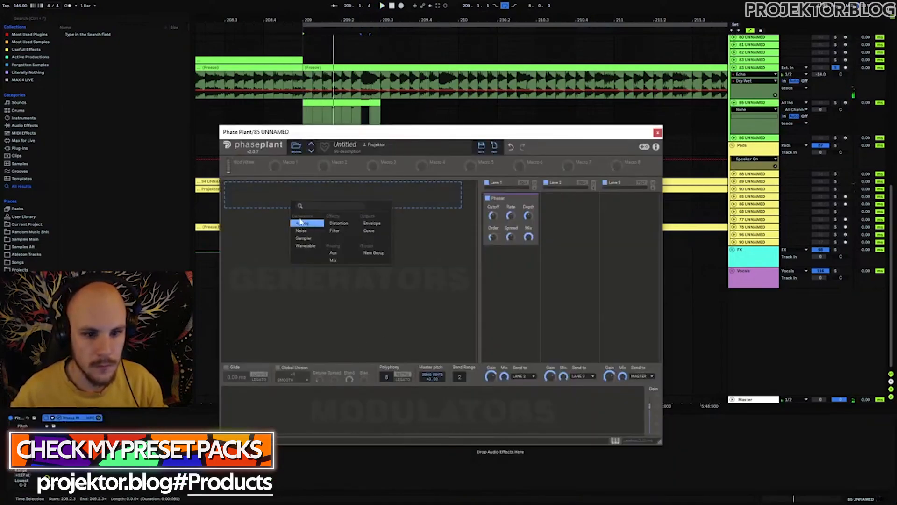
{"action": "left_click", "coordinate": [303, 225]}
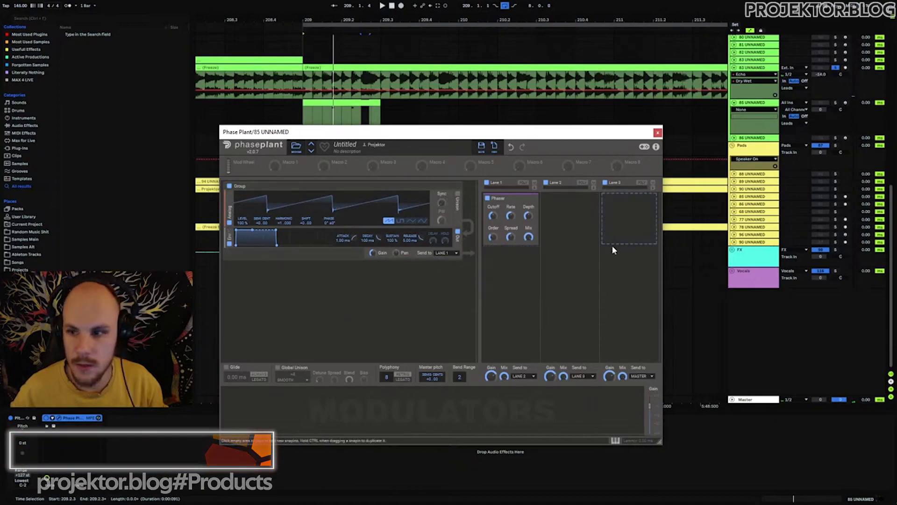
- Solo track 85 together with track 83 and loop playback over the MIDI clip from 209.1.1 to 209.3.1
{"action": "left_click", "coordinate": [836, 102], "text": "ctrl"}
{"action": "key", "text": "space"}
{"action": "left_click", "coordinate": [357, 104]}
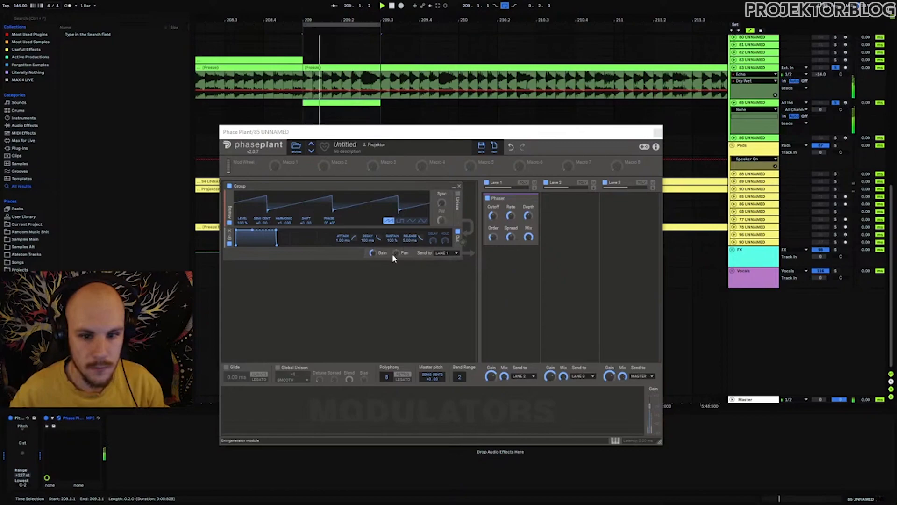
- Lengthen the release of the Analog group's envelope in Phase Plant
{"action": "left_click_drag", "start_coordinate": [410, 240], "coordinate": [409, 234]}
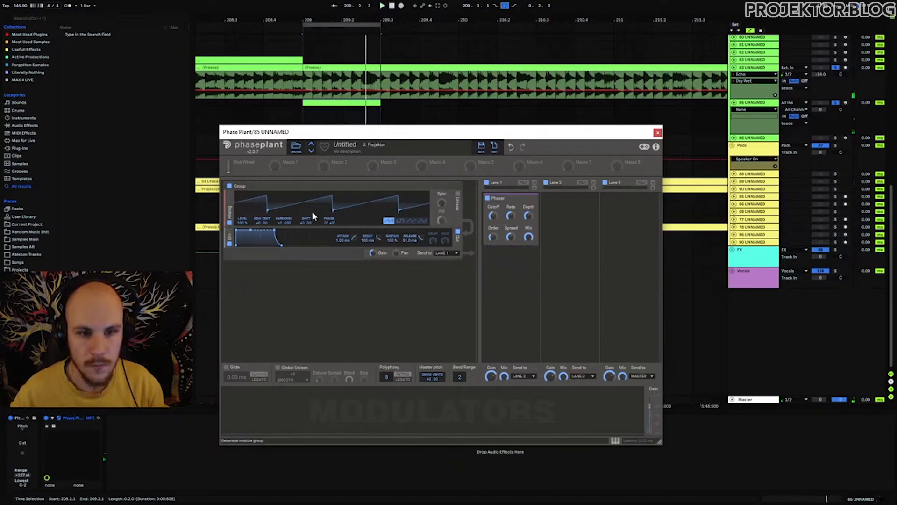
{"action": "left_click", "coordinate": [261, 396]}
{"action": "left_click", "coordinate": [290, 373]}
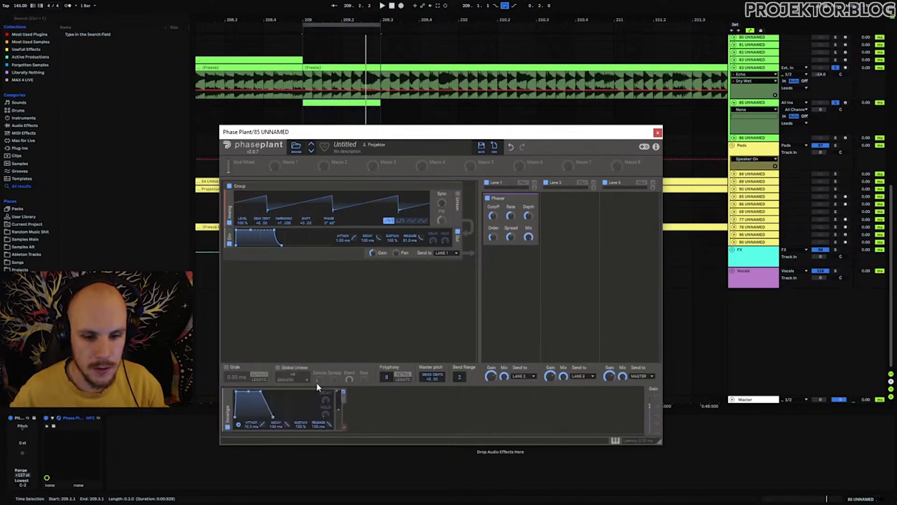
{"action": "left_click", "coordinate": [228, 394]}
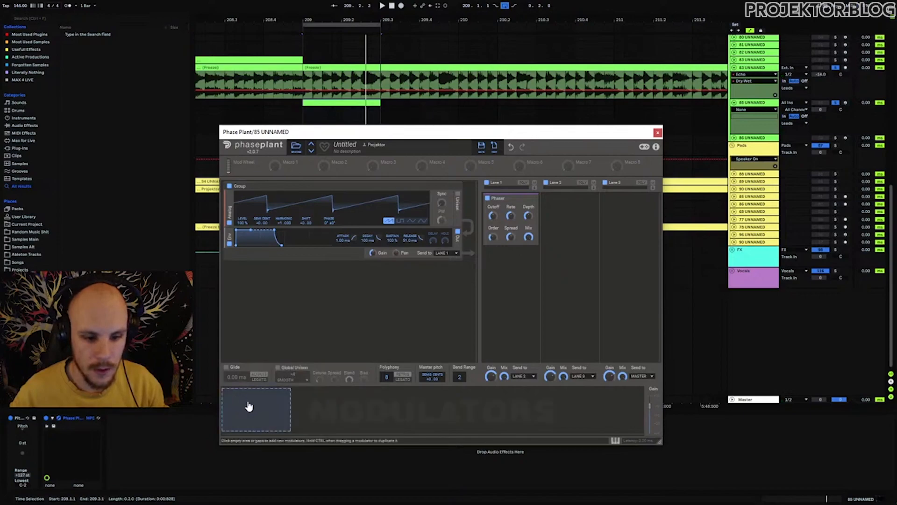
- Add an LFO modulator to the Phase Plant patch
{"action": "left_click", "coordinate": [248, 409]}
{"action": "left_click", "coordinate": [271, 381]}
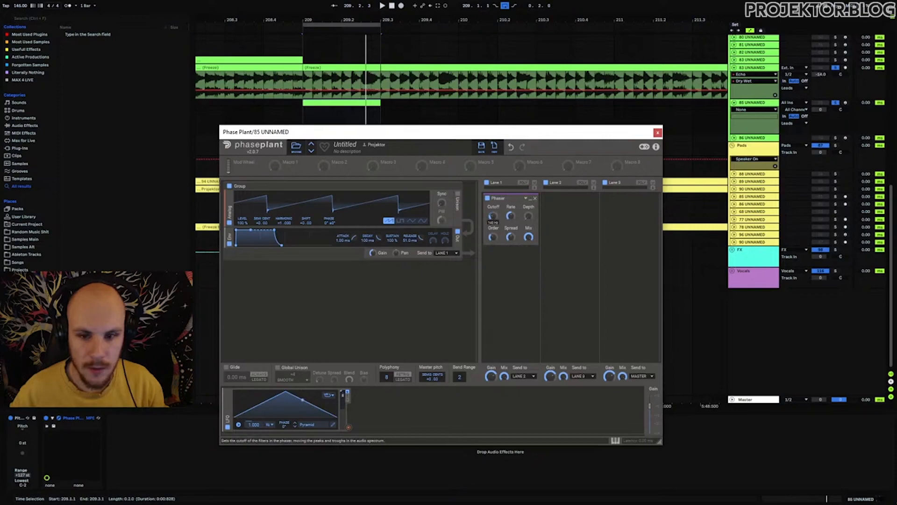
- Assign the LFO to modulate the Phaser's Cutoff, switch the LFO rate to tempo-synced note values, and close Phase Plant
{"action": "left_click_drag", "start_coordinate": [349, 427], "coordinate": [491, 222]}
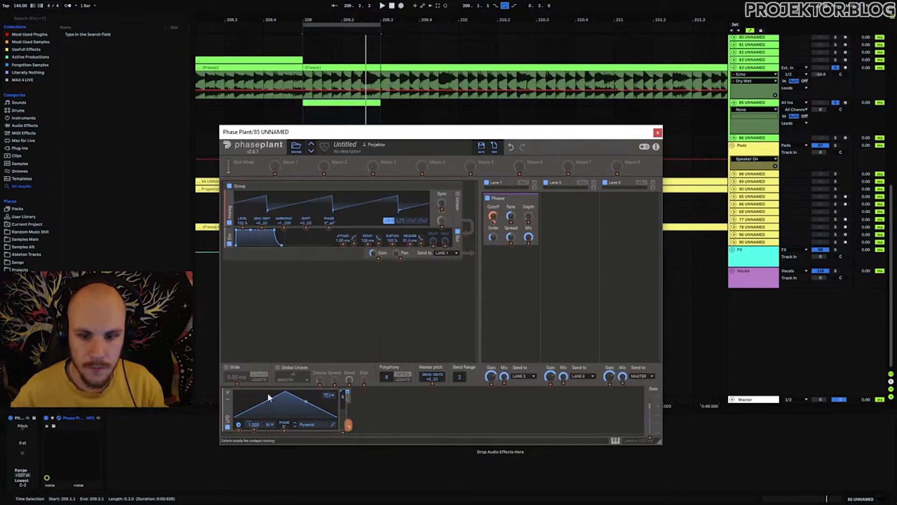
{"action": "left_click", "coordinate": [269, 424]}
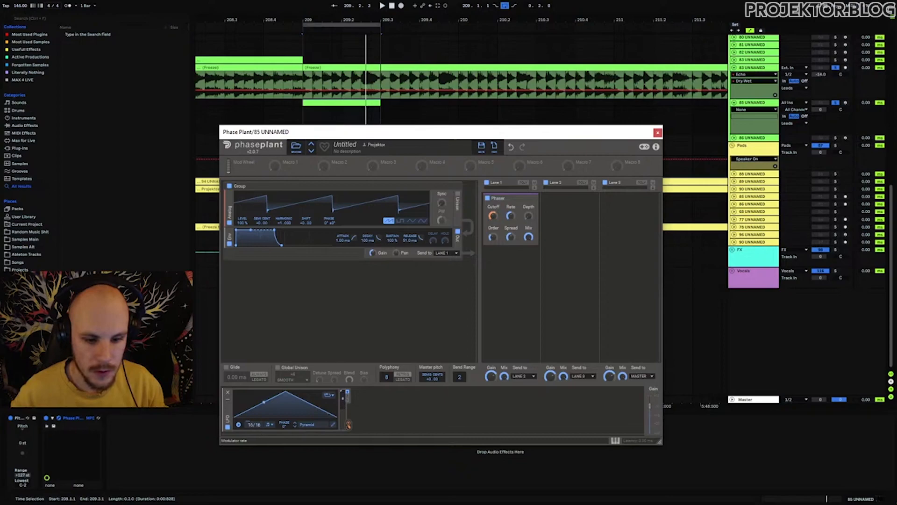
{"action": "left_click", "coordinate": [238, 424]}
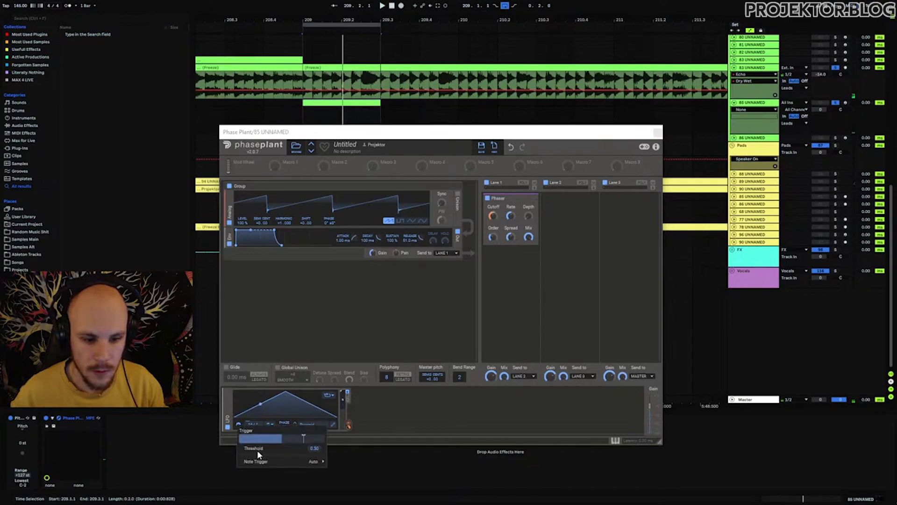
{"action": "mouse_move", "coordinate": [259, 462]}
{"action": "left_click", "coordinate": [383, 469]}
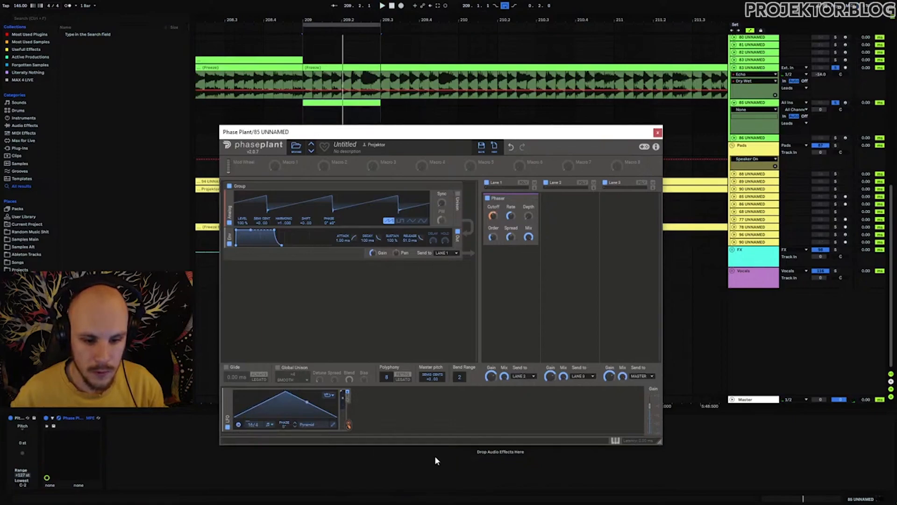
{"action": "left_click", "coordinate": [657, 132]}
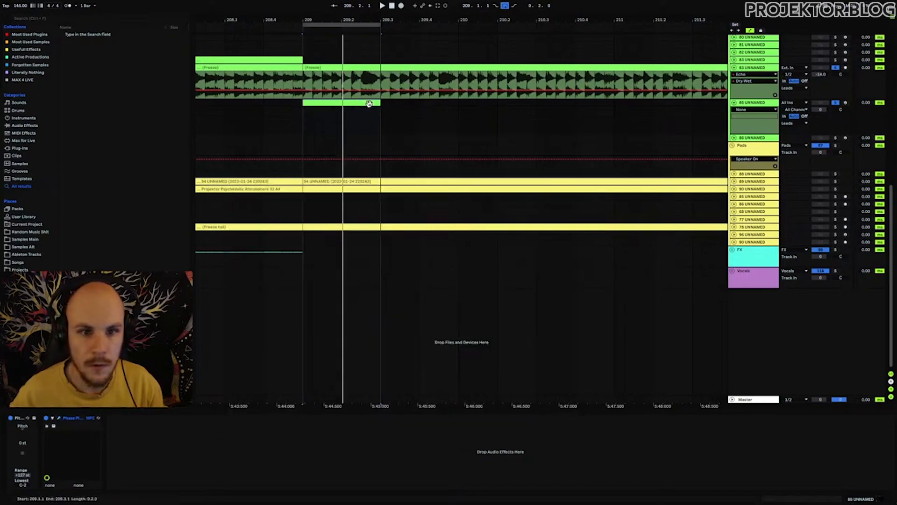
- Duplicate the half-bar MIDI clip on track 85 seven times in a row to fill bars 209 to 212
{"action": "left_click_drag", "start_coordinate": [349, 20], "coordinate": [287, 18]}
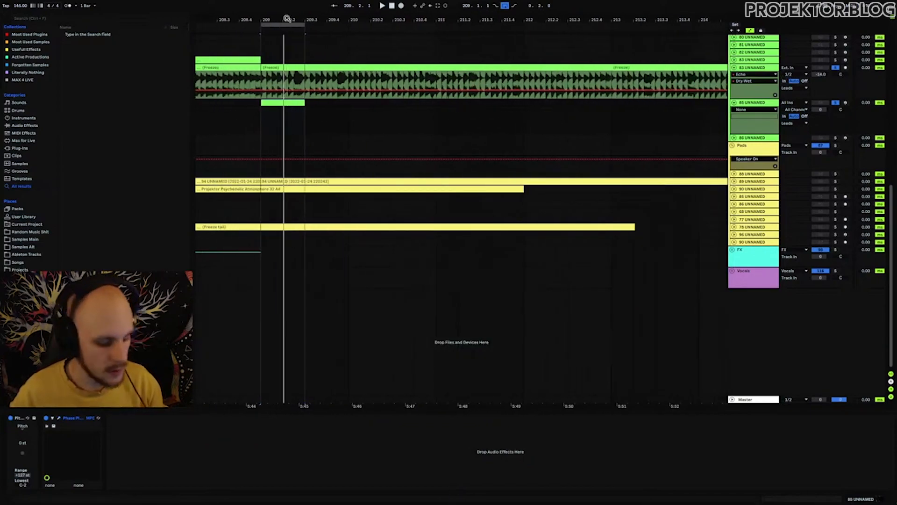
{"action": "key", "text": "ctrl+d"}
{"action": "key", "text": "ctrl+d"}
{"action": "key", "text": "ctrl+d"}
{"action": "key", "text": "ctrl+d"}
{"action": "key", "text": "ctrl+d"}
{"action": "key", "text": "ctrl+d"}
{"action": "key", "text": "ctrl+d"}
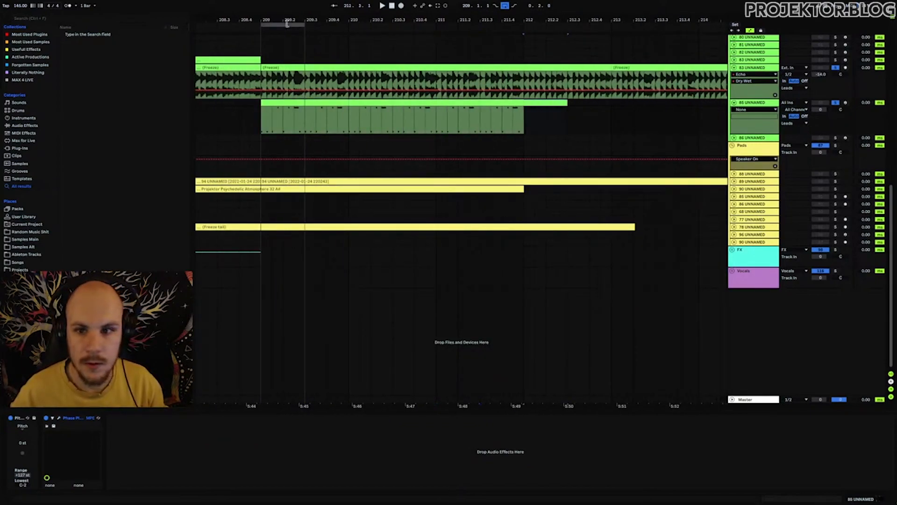
- Set the loop to four bars over all the duplicated clips on track 85 and play it back
{"action": "left_click", "coordinate": [279, 104], "text": "shift"}
{"action": "key", "text": "space"}
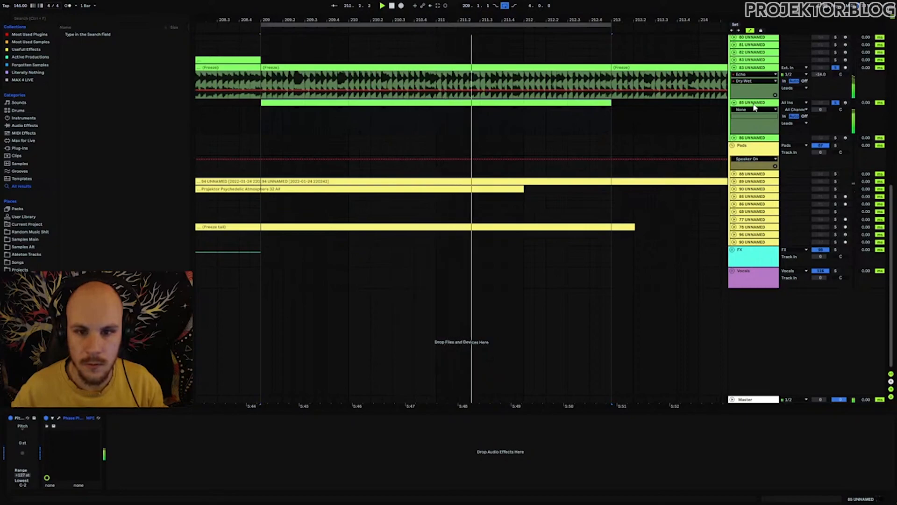
{"action": "key", "text": "space"}
{"action": "left_click", "coordinate": [419, 116]}
{"action": "left_click", "coordinate": [423, 115]}
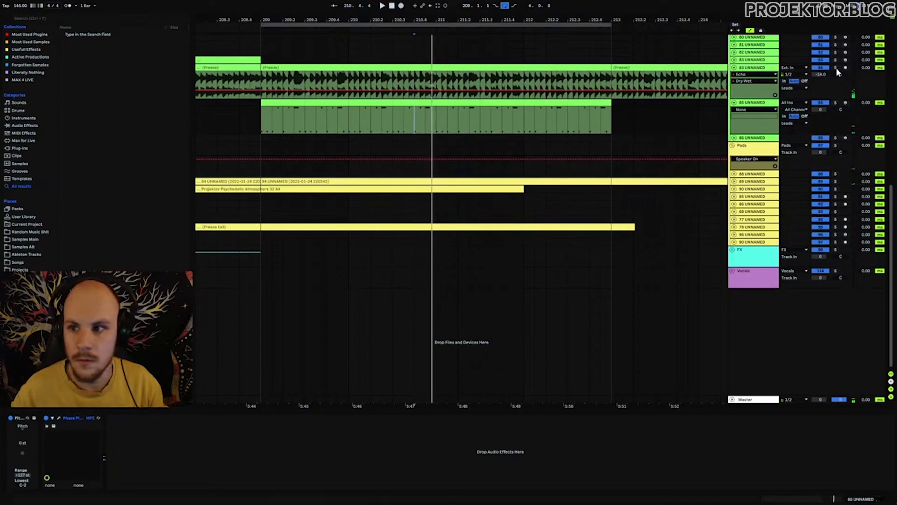
- Solo track 83 and play its reference lead from 210.3.1
{"action": "key", "text": "space"}
{"action": "left_click", "coordinate": [392, 84]}
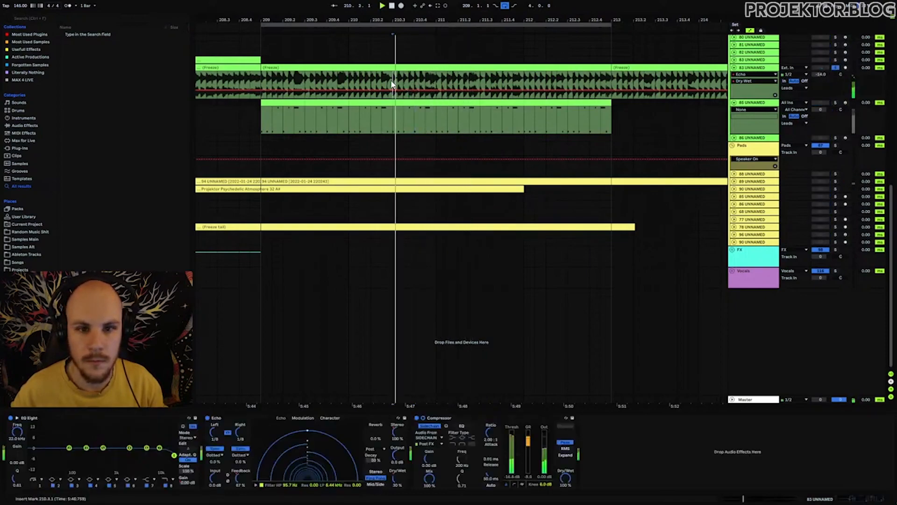
{"action": "key", "text": "space"}
{"action": "key", "text": "space"}
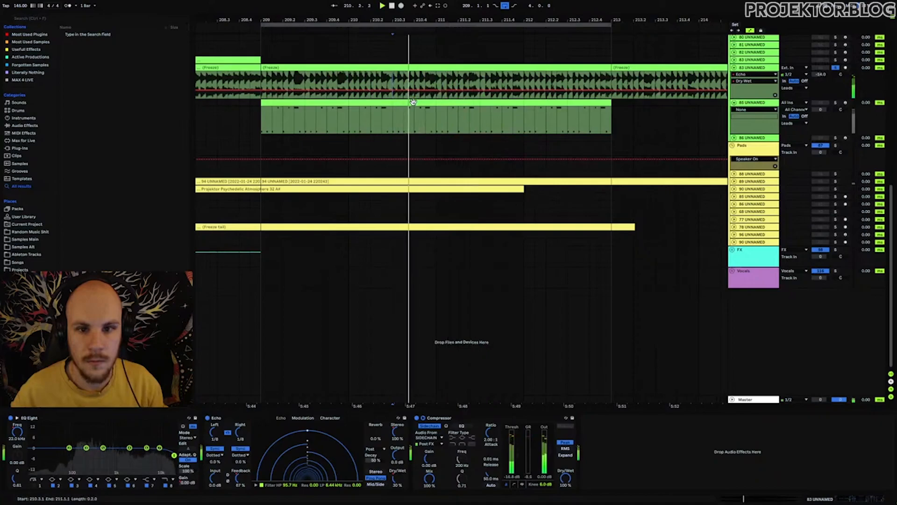
{"action": "key", "text": "space"}
- Consolidate the track 85 clips from 209.1.1 to 211.1.1 into one two-bar clip and play track 83 from 212.1.1
{"action": "left_click_drag", "start_coordinate": [424, 113], "coordinate": [374, 111]}
{"action": "left_click", "coordinate": [267, 103]}
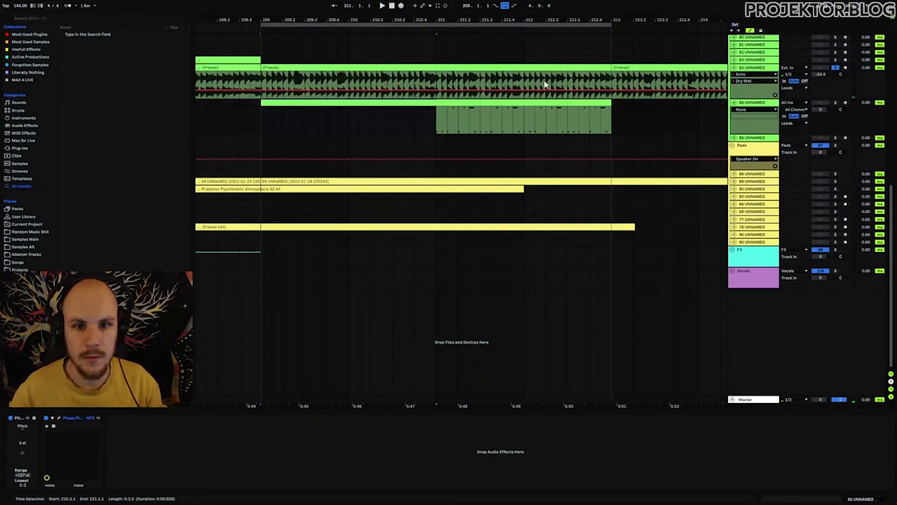
{"action": "left_click", "coordinate": [525, 82]}
{"action": "key", "text": "space"}
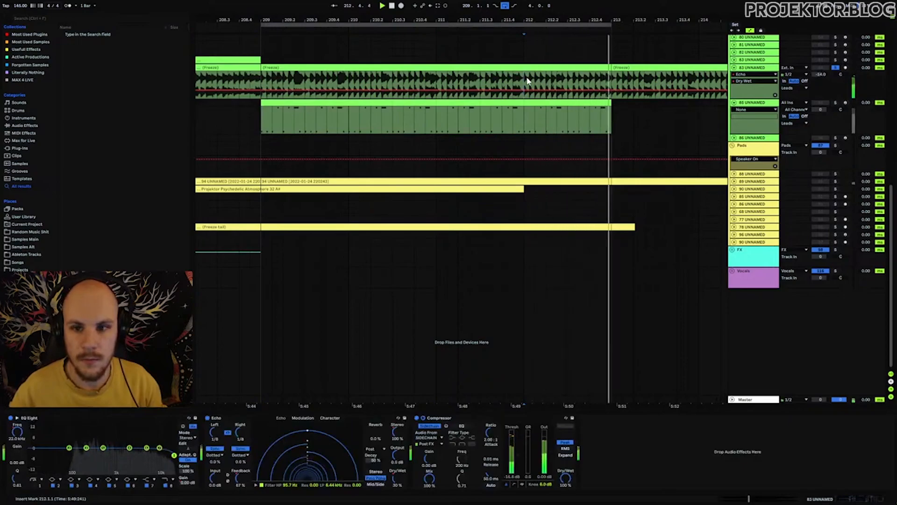
{"action": "key", "text": "space"}
{"action": "left_click", "coordinate": [420, 99]}
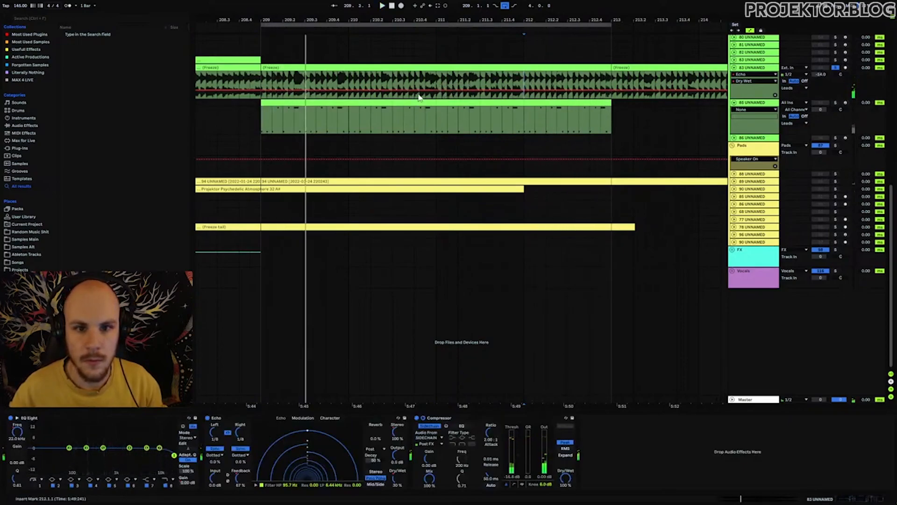
- Play track 83 from 210.3.1 with its EQ Eight display expanded to examine the lead's frequencies
{"action": "left_click", "coordinate": [395, 82]}
{"action": "key", "text": "space"}
{"action": "key", "text": "space"}
{"action": "key", "text": "space"}
{"action": "left_click", "coordinate": [15, 423]}
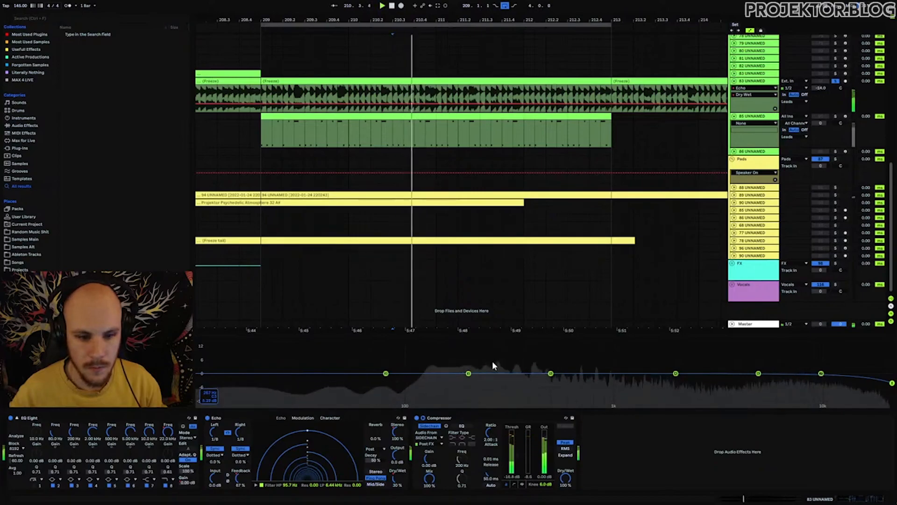
{"action": "key", "text": "space"}
- Open the two-bar MIDI clip on track 85 in the note editor and enlarge the editor
{"action": "double_click", "coordinate": [415, 115]}
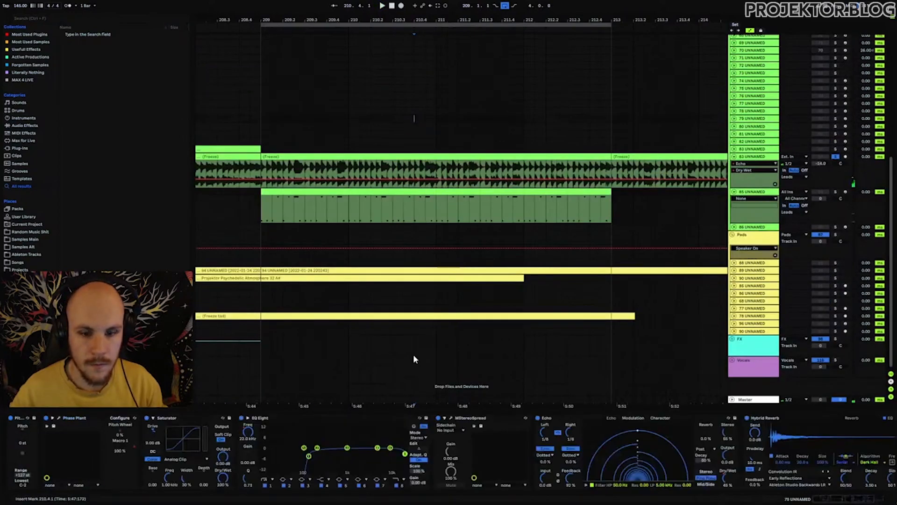
{"action": "double_click", "coordinate": [407, 193]}
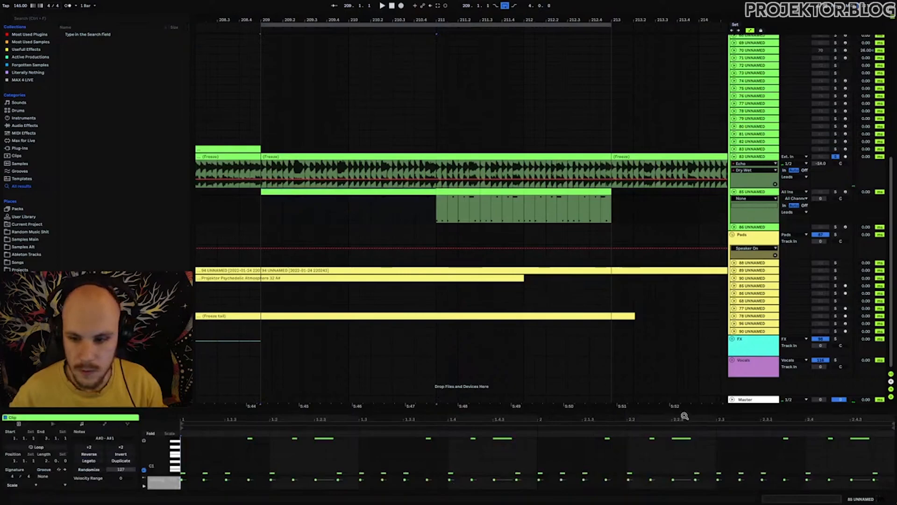
{"action": "left_click_drag", "start_coordinate": [684, 410], "coordinate": [646, 271]}
- Play short fragments of track 83 repeatedly from 210.3.1 and 210.3.2 to pick out the differing note
{"action": "left_click_drag", "start_coordinate": [413, 22], "coordinate": [432, 59]}
{"action": "left_click", "coordinate": [350, 170]}
{"action": "key", "text": "space"}
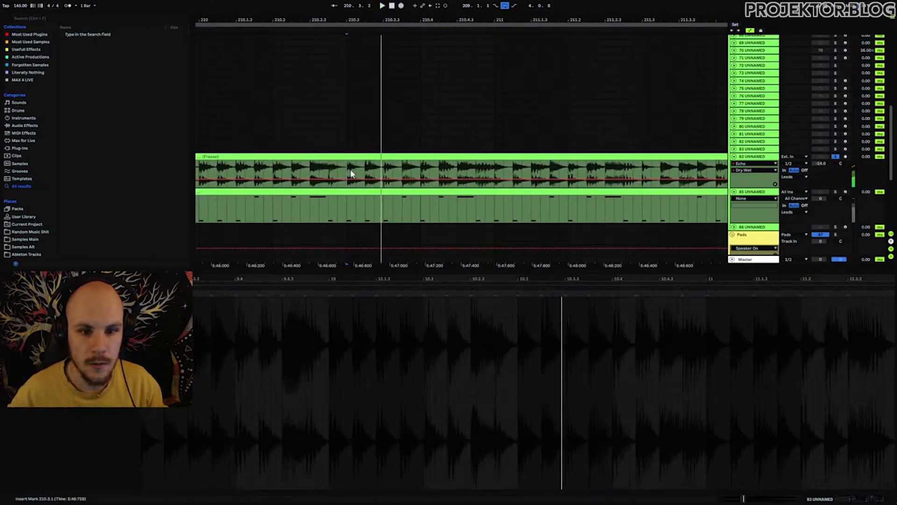
{"action": "left_click", "coordinate": [366, 173]}
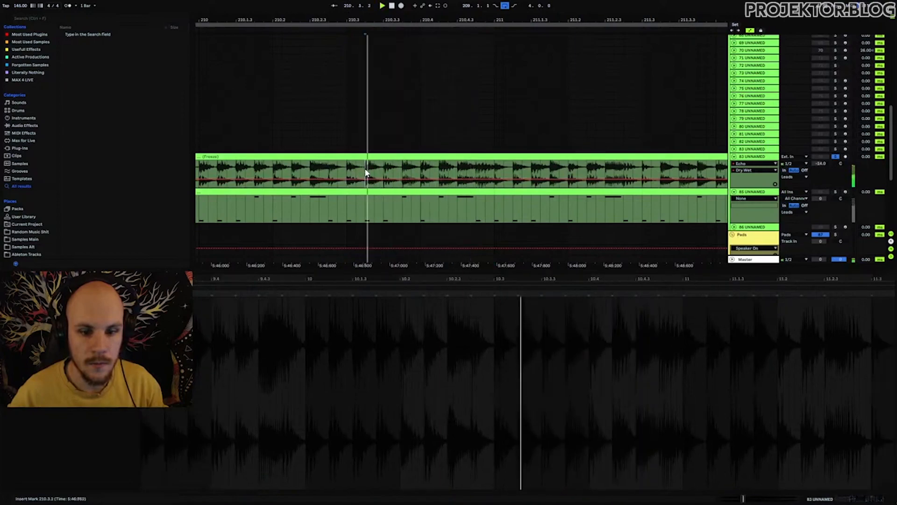
{"action": "key", "text": "space"}
{"action": "key", "text": "space"}
{"action": "key", "text": "space"}
{"action": "key", "text": "space"}
{"action": "key", "text": "space"}
{"action": "key", "text": "space"}
{"action": "key", "text": "space"}
{"action": "key", "text": "space"}
{"action": "key", "text": "space"}
{"action": "key", "text": "space"}
{"action": "key", "text": "space"}
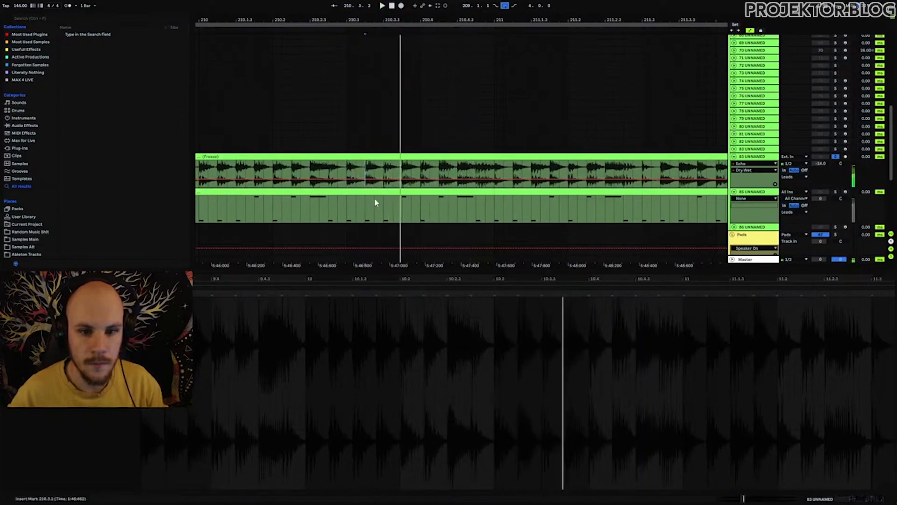
- Replay track 83 from 210.3.2 and examine the note's frequency in the EQ Eight spectrum
{"action": "key", "text": "space"}
{"action": "key", "text": "space"}
{"action": "key", "text": "shift+Tab"}
{"action": "key", "text": "space"}
{"action": "key", "text": "space"}
{"action": "key", "text": "space"}
{"action": "key", "text": "space"}
{"action": "key", "text": "space"}
{"action": "key", "text": "space"}
{"action": "key", "text": "space"}
{"action": "key", "text": "space"}
{"action": "key", "text": "space"}
{"action": "key", "text": "space"}
{"action": "key", "text": "space"}
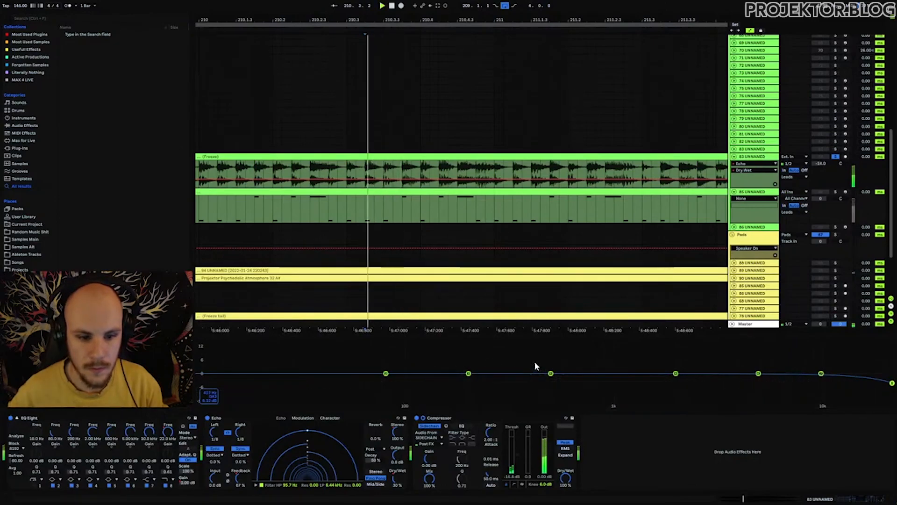
- Transpose the note at 2.3.2 in the track 85 clip to G#1 and play the result
{"action": "double_click", "coordinate": [359, 202]}
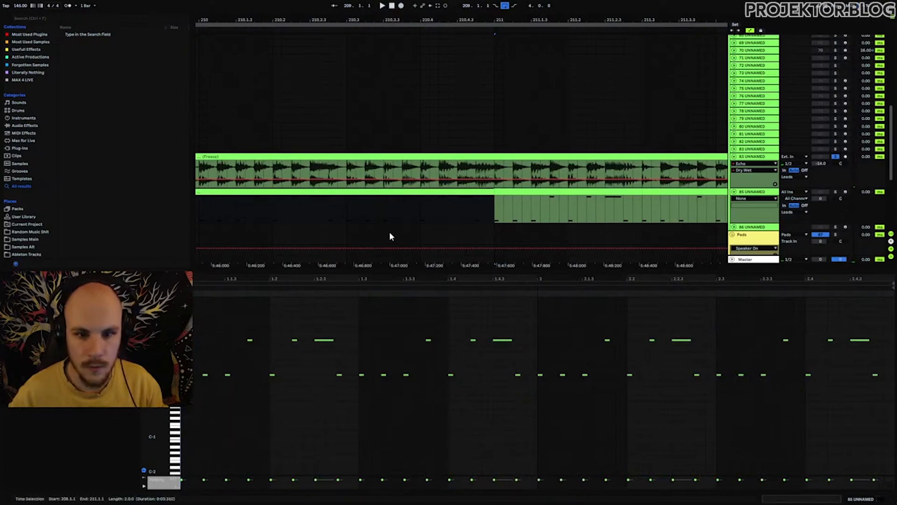
{"action": "left_click", "coordinate": [366, 215]}
{"action": "left_click_drag", "start_coordinate": [366, 216], "coordinate": [382, 211]}
{"action": "key", "text": "Delete"}
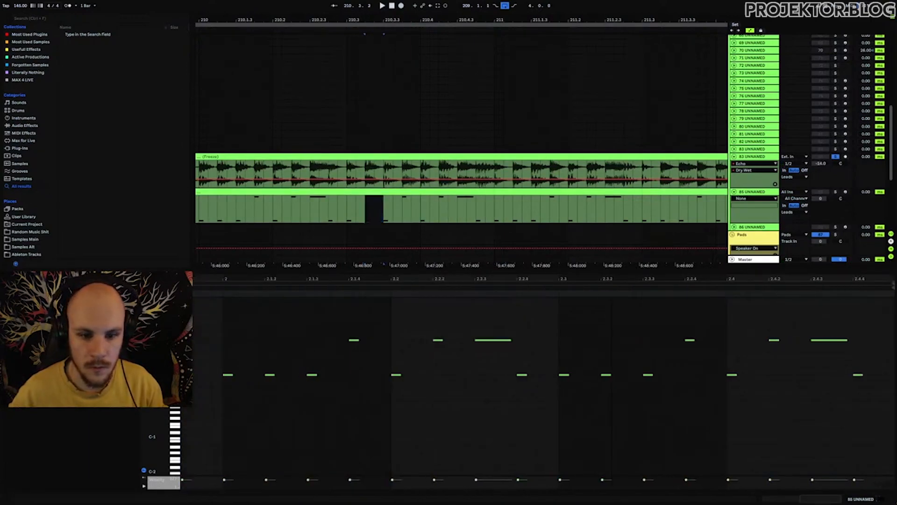
{"action": "left_click_drag", "start_coordinate": [612, 279], "coordinate": [612, 283]}
{"action": "left_click", "coordinate": [606, 374]}
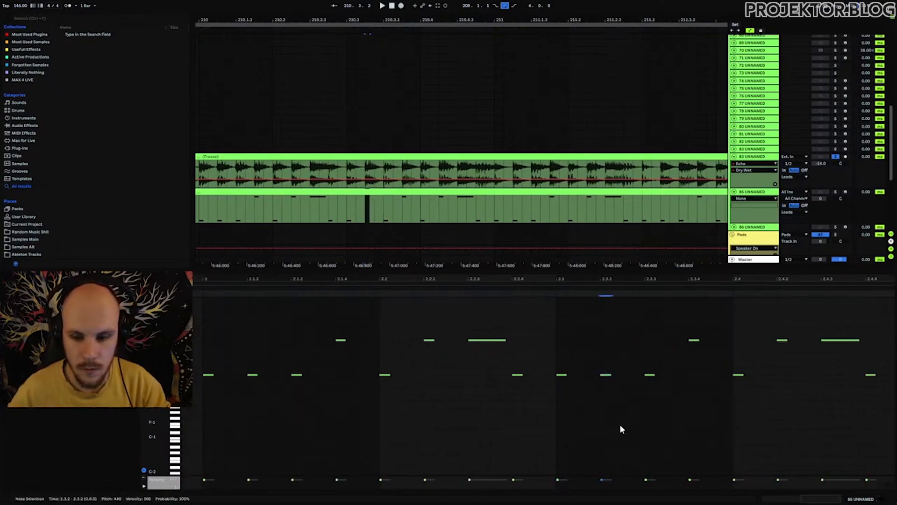
{"action": "key", "text": "shift+Up"}
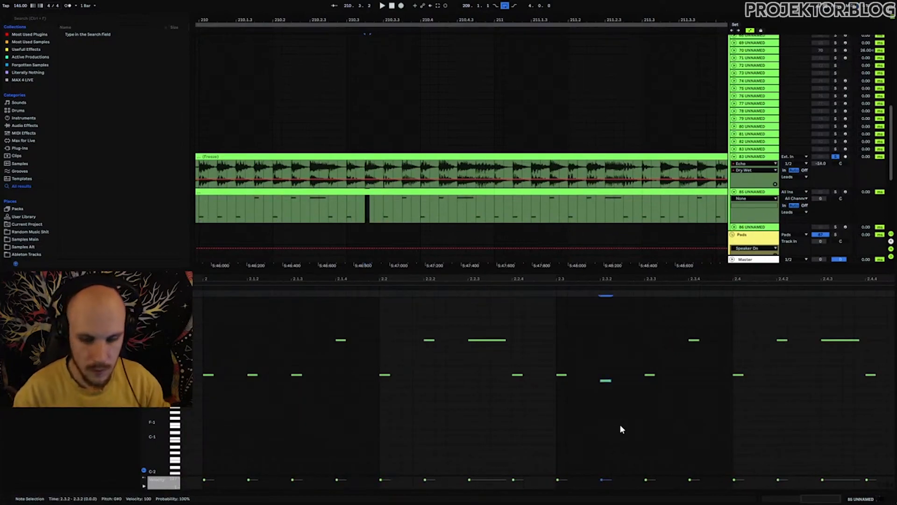
{"action": "key", "text": "space"}
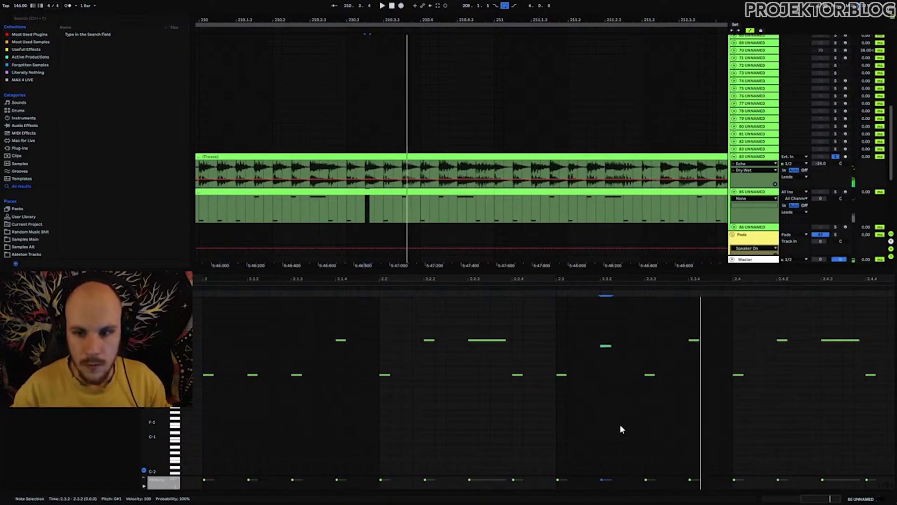
- Raise the note at 2.3.2 by another octave to G#2 and play it with track 85 soloed
{"action": "key", "text": "space"}
{"action": "left_click_drag", "start_coordinate": [586, 325], "coordinate": [613, 365]}
{"action": "key", "text": "shift+Up"}
{"action": "key", "text": "space"}
{"action": "key", "text": "space"}
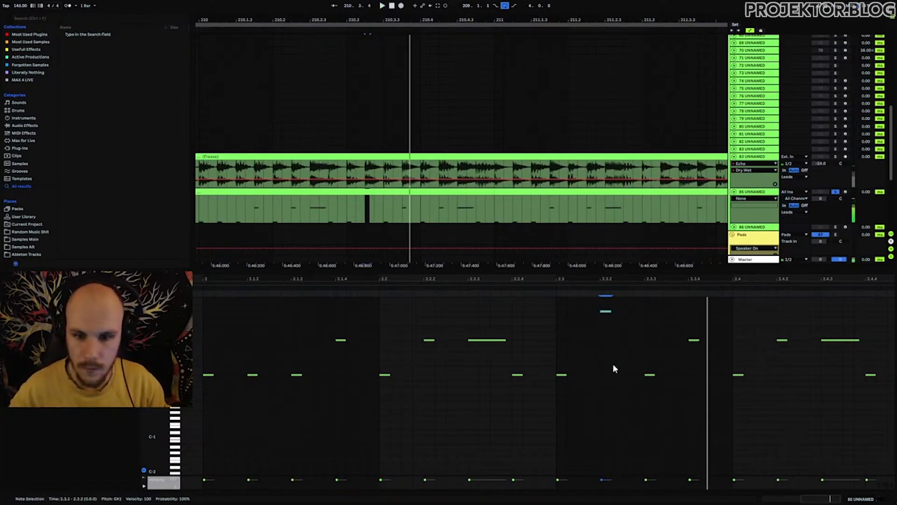
- Play the edited pattern on track 85 from 210.3.1 and compare it with track 83 soloed
{"action": "key", "text": "space"}
{"action": "key", "text": "space"}
{"action": "left_click", "coordinate": [346, 205]}
{"action": "key", "text": "space"}
{"action": "key", "text": "space"}
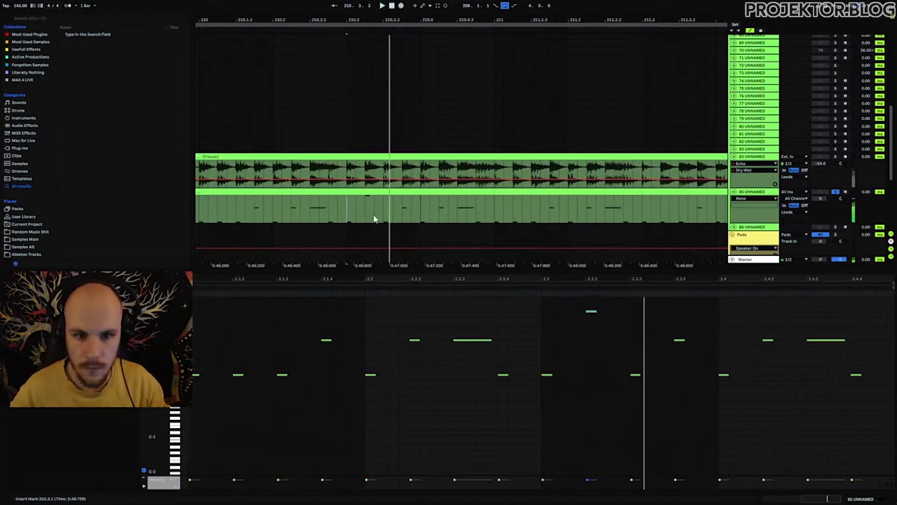
{"action": "key", "text": "space"}
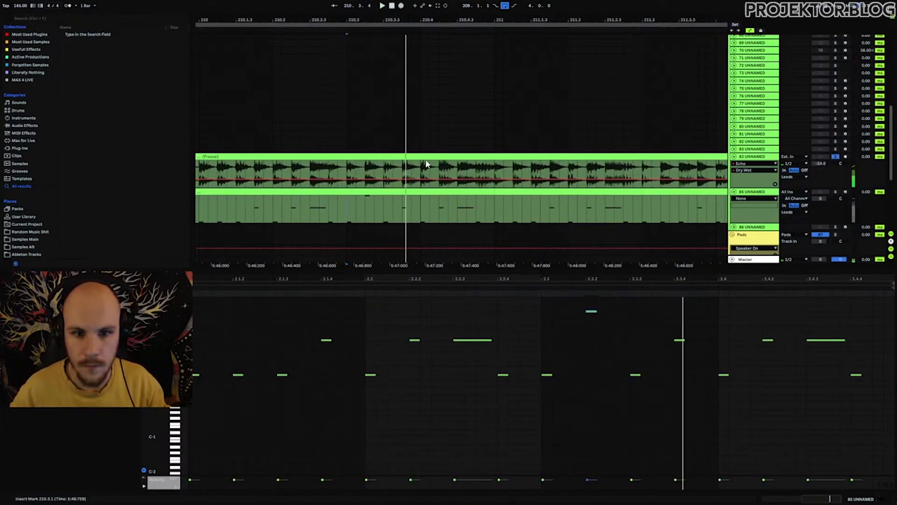
- Play track 83 repeatedly from 210.3.4 and examine that note's frequency in the EQ Eight spectrum
{"action": "left_click", "coordinate": [405, 170]}
{"action": "key", "text": "space"}
{"action": "key", "text": "space"}
{"action": "key", "text": "space"}
{"action": "key", "text": "space"}
{"action": "double_click", "coordinate": [760, 157]}
{"action": "key", "text": "space"}
{"action": "key", "text": "space"}
{"action": "key", "text": "space"}
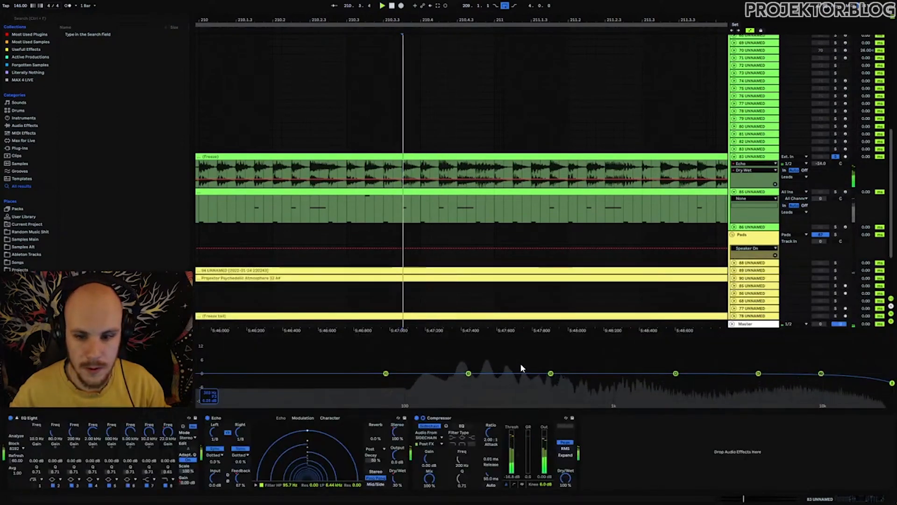
{"action": "key", "text": "space"}
{"action": "key", "text": "space"}
{"action": "key", "text": "space"}
{"action": "key", "text": "space"}
{"action": "key", "text": "space"}
{"action": "key", "text": "space"}
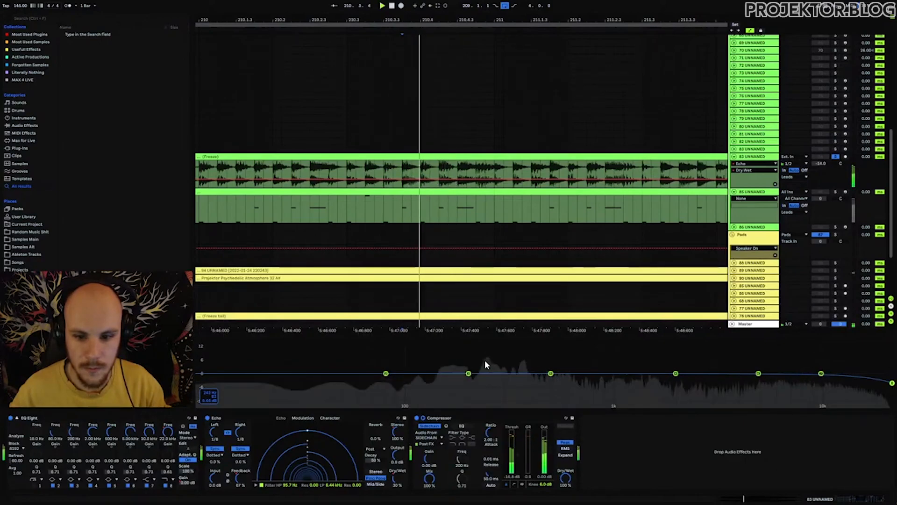
{"action": "key", "text": "space"}
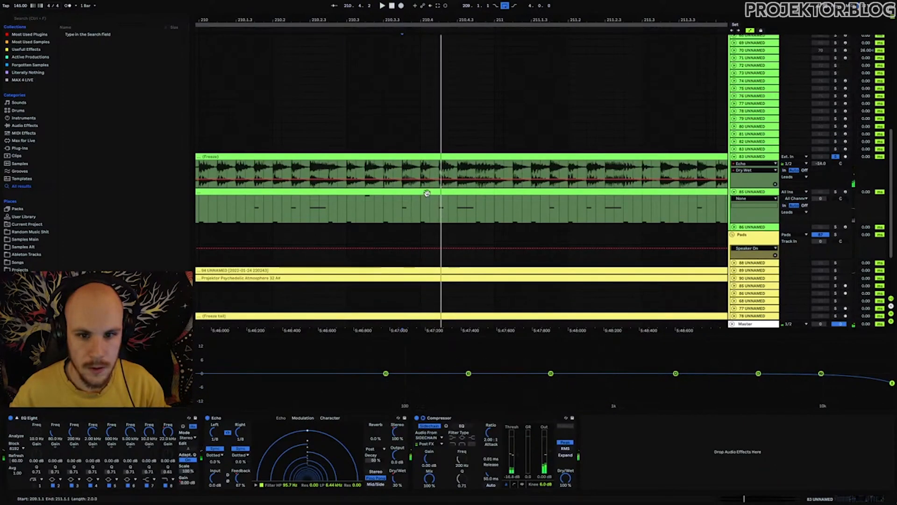
- Reopen the two-bar clip on track 85, raise the note at 2.3.4 by two semitones, and start playback
{"action": "left_click", "coordinate": [427, 193]}
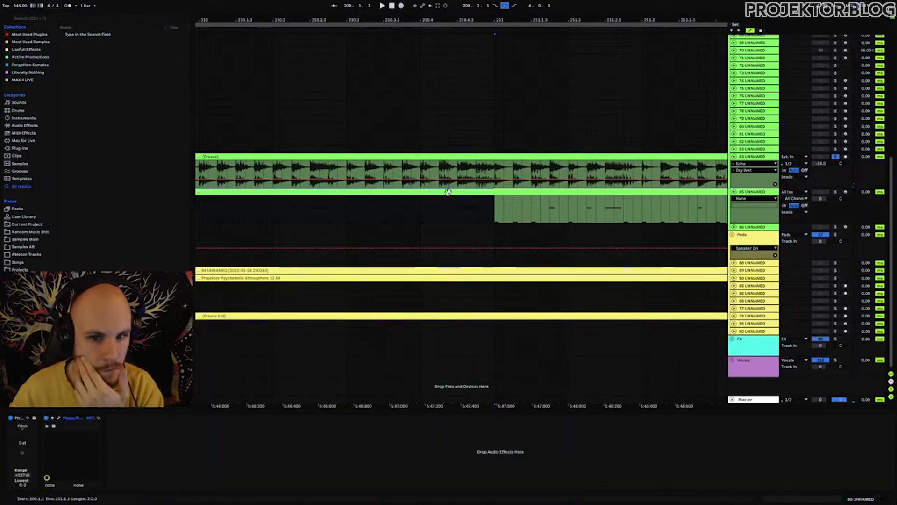
{"action": "double_click", "coordinate": [415, 193]}
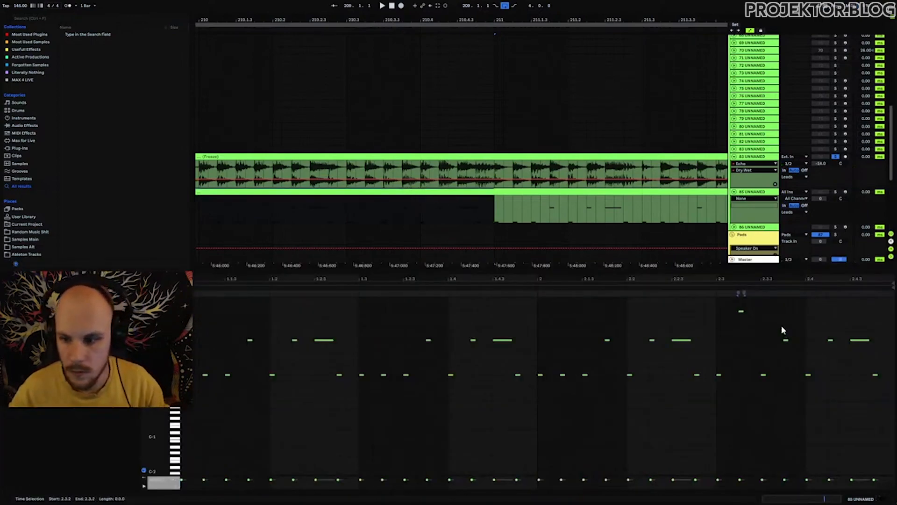
{"action": "left_click", "coordinate": [786, 340]}
{"action": "key", "text": "Up"}
{"action": "key", "text": "space"}
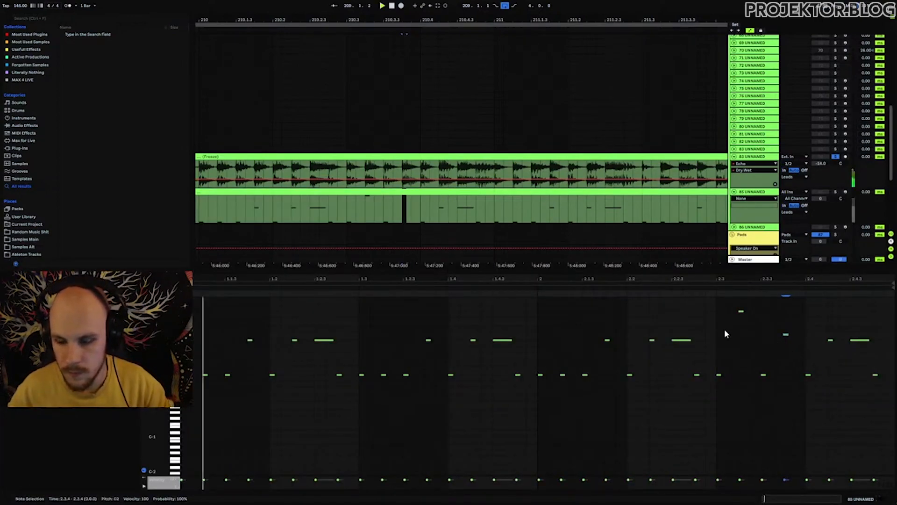
- Lower the note at 2.3.2 in track 85's clip by an octave and play the pattern soloed from 210.3.1
{"action": "left_click", "coordinate": [337, 204]}
{"action": "left_click", "coordinate": [367, 192]}
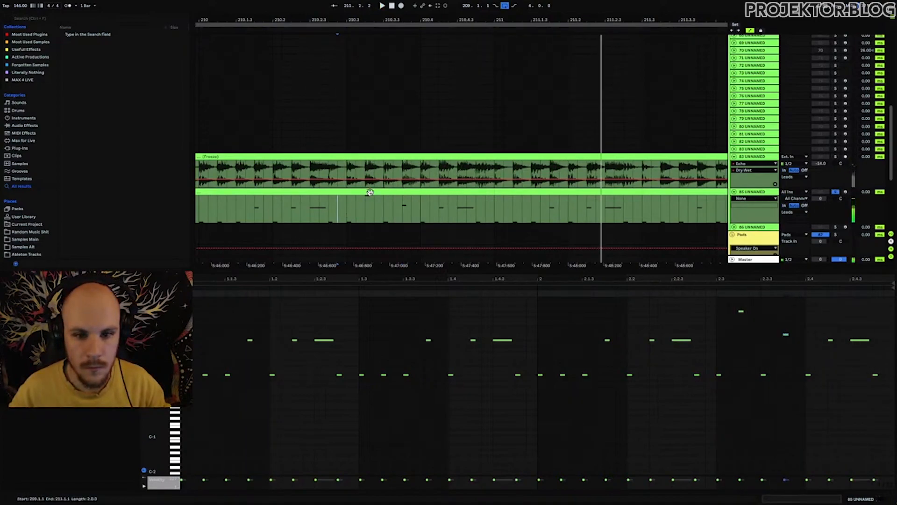
{"action": "key", "text": "Delete"}
{"action": "left_click_drag", "start_coordinate": [752, 305], "coordinate": [731, 313]}
{"action": "key", "text": "shift+Down"}
{"action": "key", "text": "space"}
{"action": "left_click", "coordinate": [346, 209]}
{"action": "key", "text": "space"}
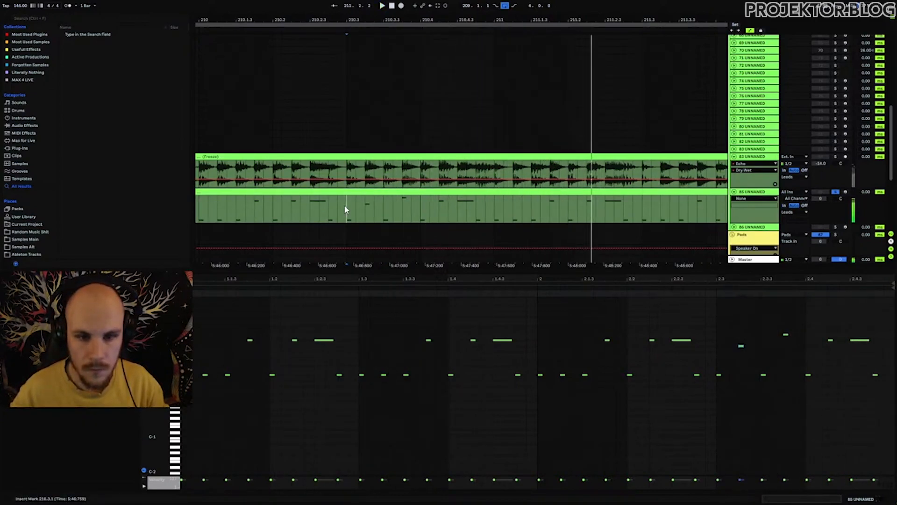
- Raise the note at 2.3.2 by two semitones and lower the one at 2.3.4 by two semitones, placing both on A#1
{"action": "left_click_drag", "start_coordinate": [726, 333], "coordinate": [759, 364]}
{"action": "key", "text": "Up"}
{"action": "key", "text": "Up"}
{"action": "left_click_drag", "start_coordinate": [785, 324], "coordinate": [793, 349]}
{"action": "key", "text": "Down"}
{"action": "key", "text": "Down"}
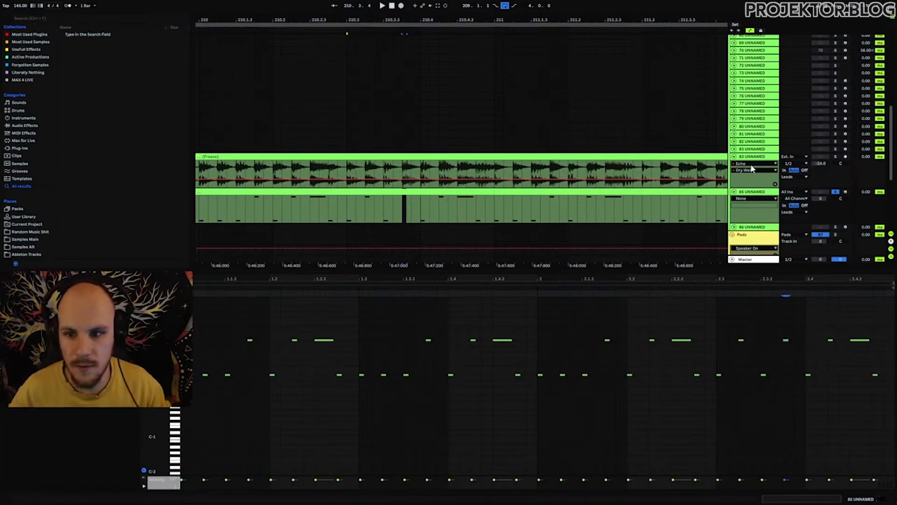
- Select the audio on track 83 from 210.3.1 to 211.1.1 and convert its melody to a new MIDI track
{"action": "left_click", "coordinate": [390, 155]}
{"action": "left_click_drag", "start_coordinate": [391, 22], "coordinate": [390, 10]}
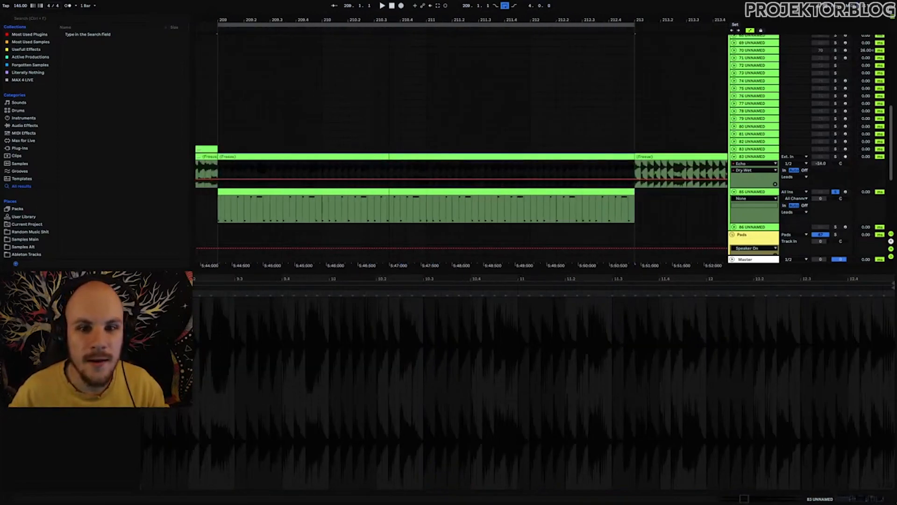
{"action": "left_click", "coordinate": [381, 174]}
{"action": "left_click_drag", "start_coordinate": [376, 170], "coordinate": [424, 170]}
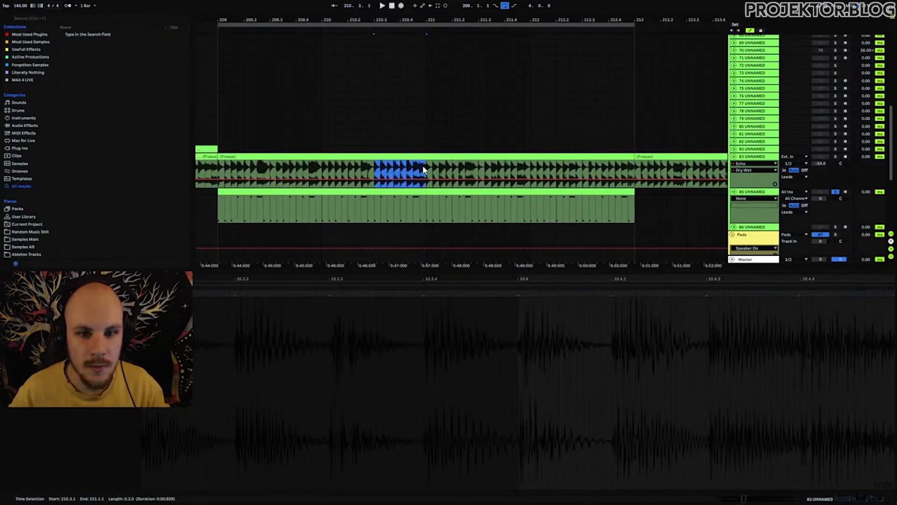
{"action": "right_click", "coordinate": [401, 163]}
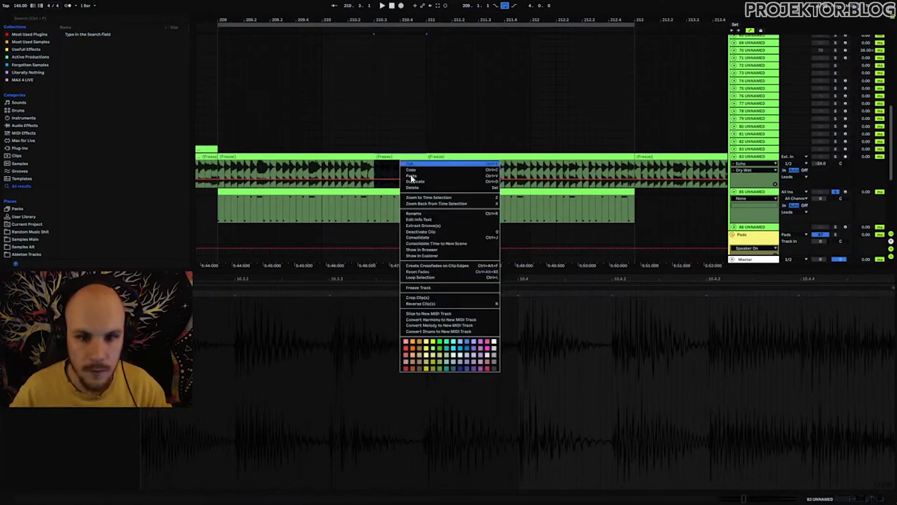
{"action": "left_click", "coordinate": [463, 326]}
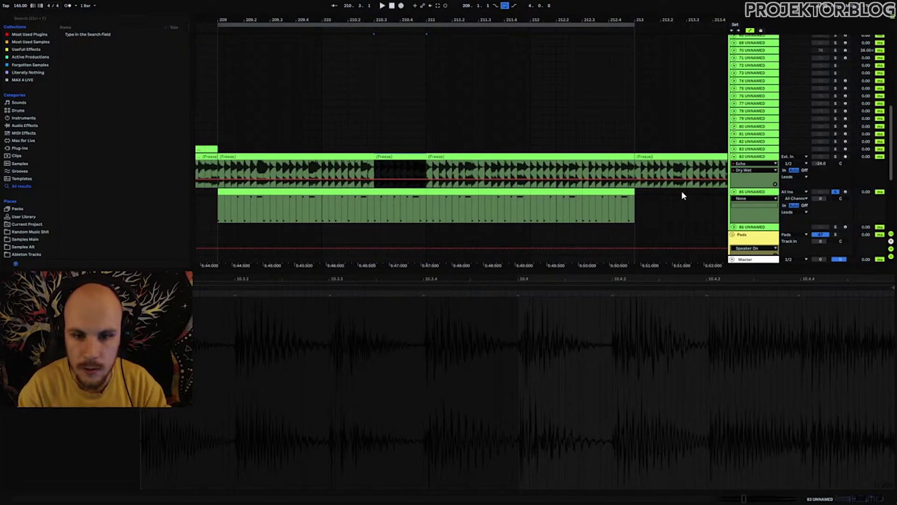
- Play the converted Melody to MIDI track from 210.3.1
{"action": "left_click", "coordinate": [734, 192]}
{"action": "left_click", "coordinate": [387, 212]}
{"action": "key", "text": "space"}
{"action": "key", "text": "space"}
- Copy all four notes of the converted melody clip and paste them at 2.3.3 in the two-bar clip on track 86
{"action": "double_click", "coordinate": [410, 192]}
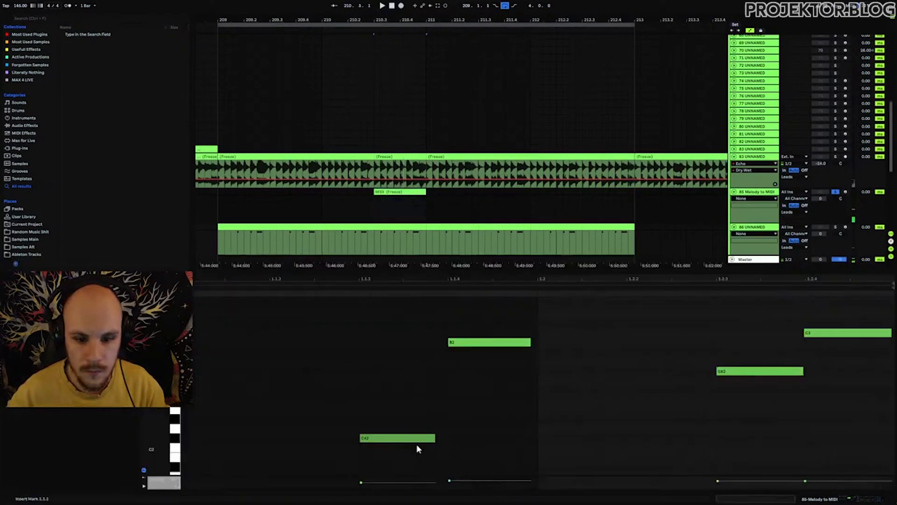
{"action": "left_click_drag", "start_coordinate": [382, 311], "coordinate": [825, 456]}
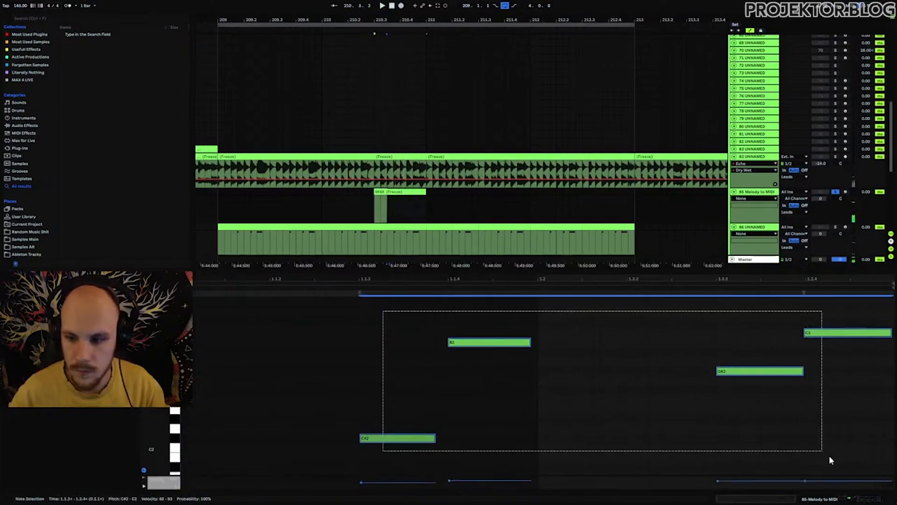
{"action": "left_click", "coordinate": [402, 226]}
{"action": "left_click", "coordinate": [659, 376]}
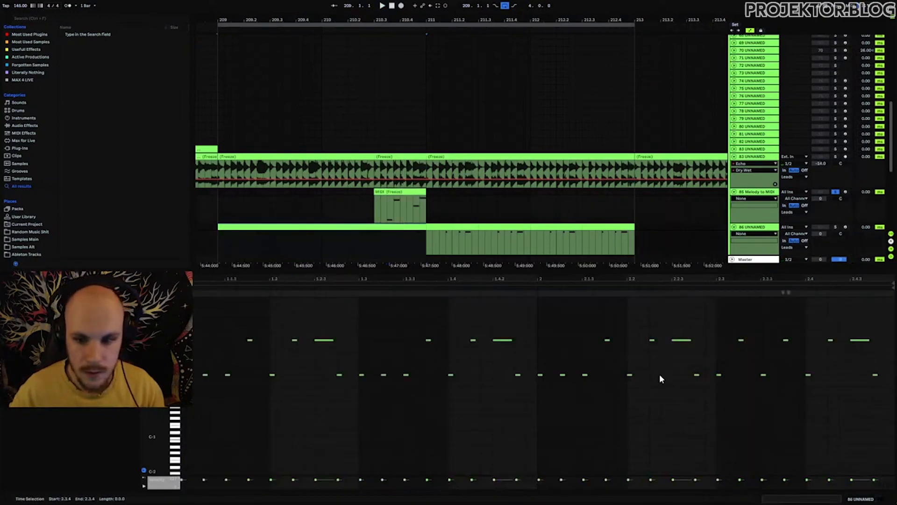
{"action": "left_click", "coordinate": [773, 320]}
{"action": "left_click", "coordinate": [761, 321]}
{"action": "key", "text": "ctrl+v"}
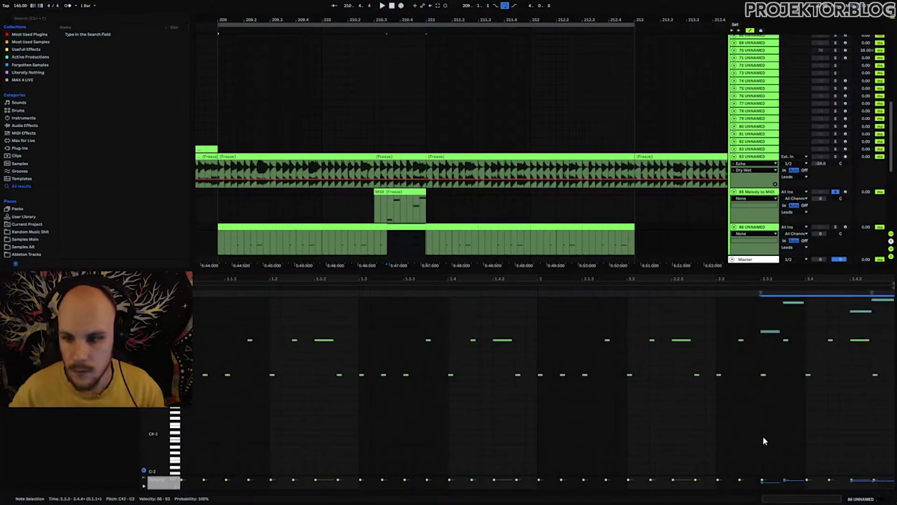
- Play the pasted notes with track 86 soloed, lower the last one at 2.4.4 by an octave to C2, and replay
{"action": "left_click", "coordinate": [751, 322]}
{"action": "key", "text": "space"}
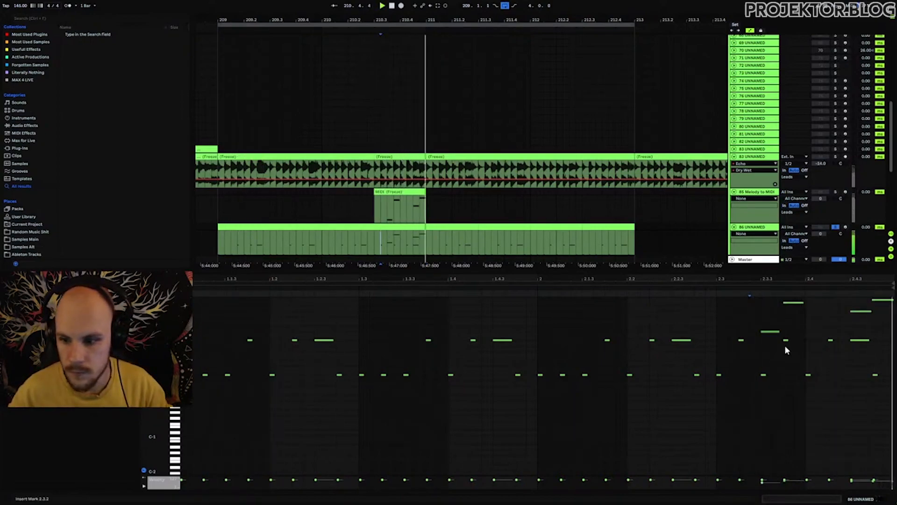
{"action": "key", "text": "space"}
{"action": "left_click", "coordinate": [886, 298]}
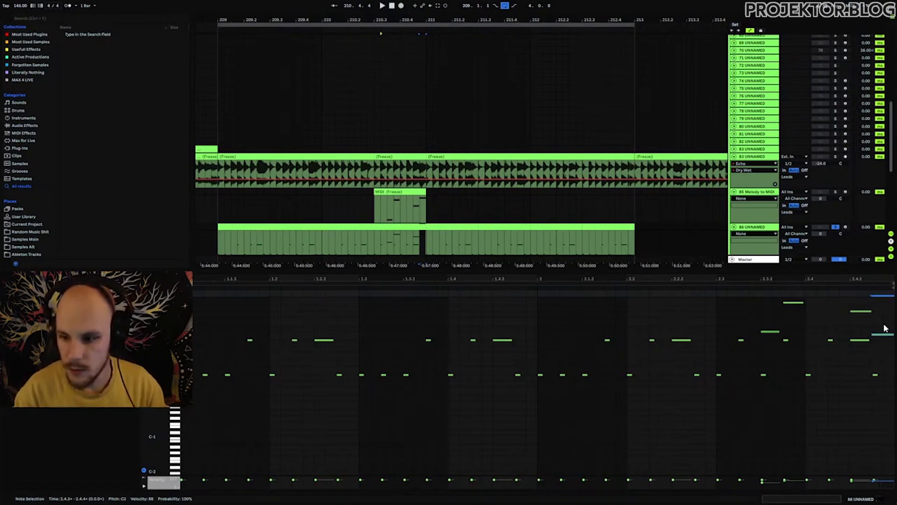
{"action": "left_click", "coordinate": [377, 163]}
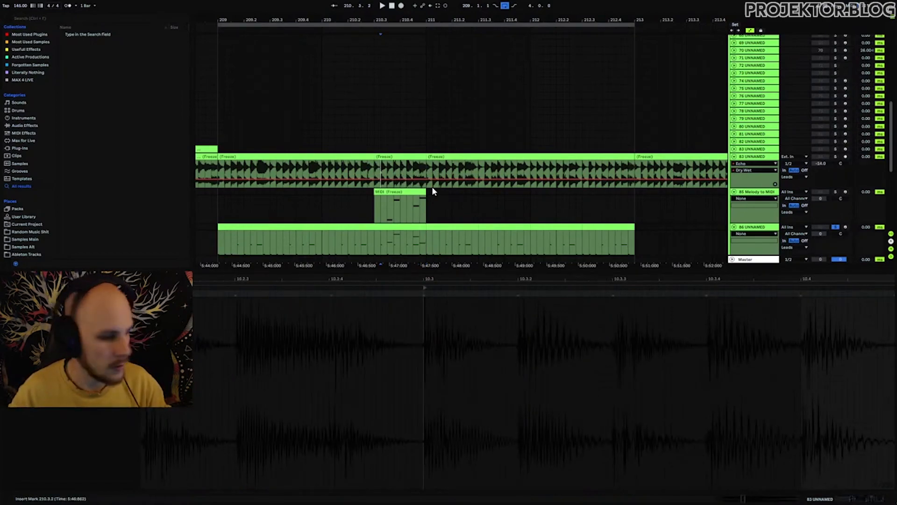
{"action": "key", "text": "space"}
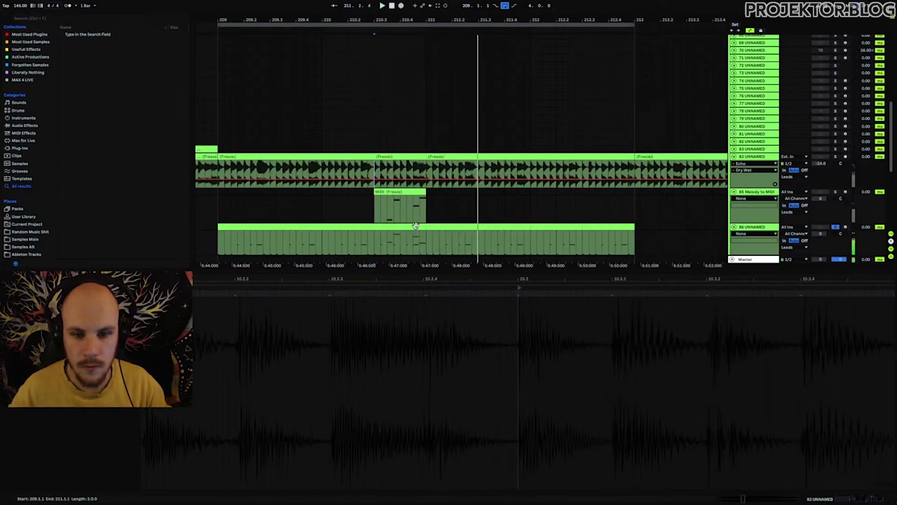
- Deactivate the original notes at 2.3.3, 2.3.4, 2.4.3 and 2.4.4 that overlap the pasted melody in track 86's clip
{"action": "left_click", "coordinate": [416, 226]}
{"action": "key", "text": "space"}
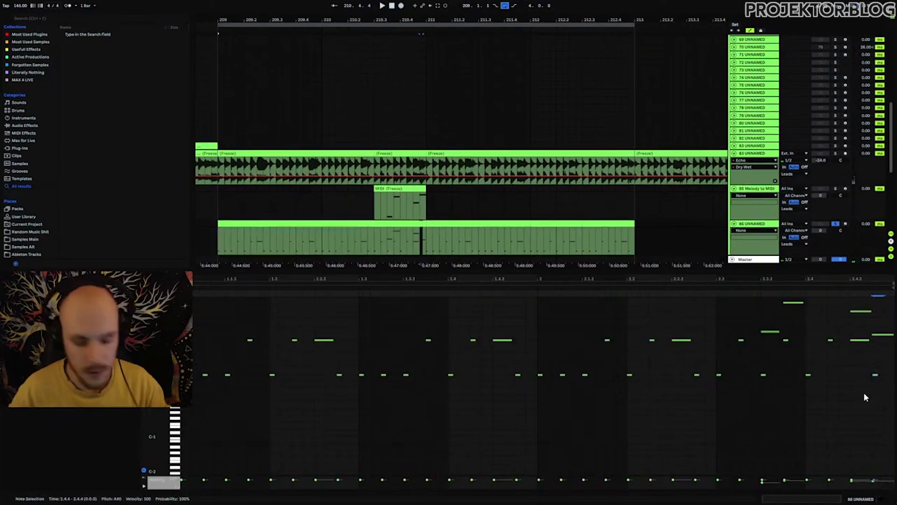
{"action": "key", "text": "0"}
{"action": "left_click", "coordinate": [859, 339]}
{"action": "left_click", "coordinate": [786, 340]}
{"action": "key", "text": "0"}
{"action": "left_click", "coordinate": [763, 374]}
{"action": "key", "text": "0"}
- Play track 86 from 210.3.1 and again from the pasted notes, checking the pattern against the converted melody clip
{"action": "key", "text": "space"}
{"action": "left_click", "coordinate": [400, 205]}
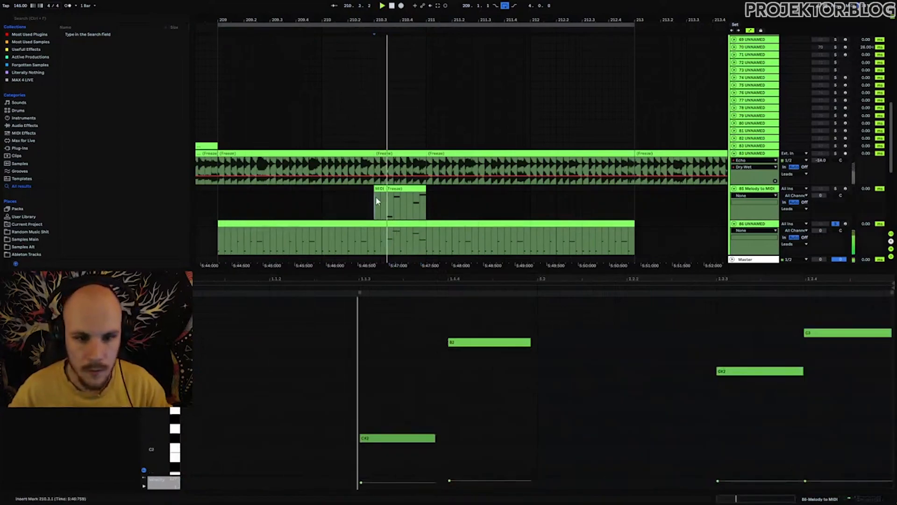
{"action": "left_click", "coordinate": [403, 224]}
{"action": "key", "text": "space"}
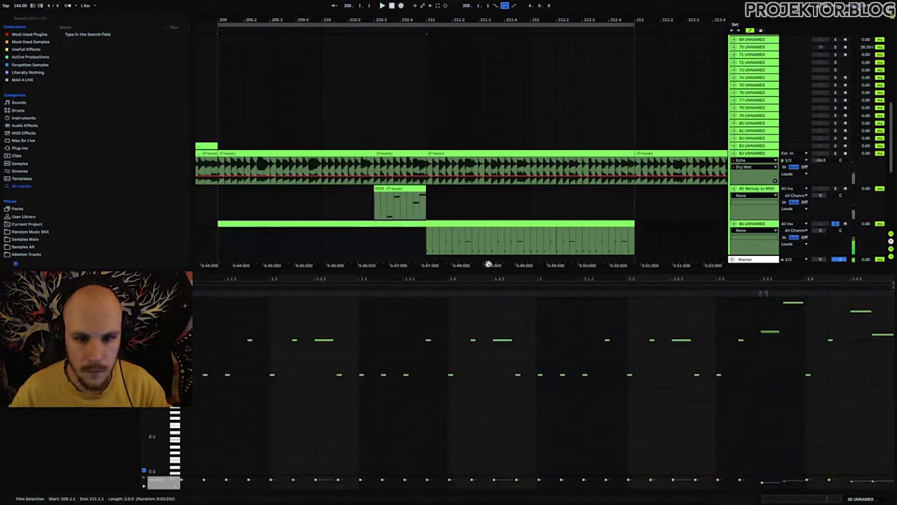
{"action": "key", "text": "space"}
{"action": "left_click", "coordinate": [389, 236]}
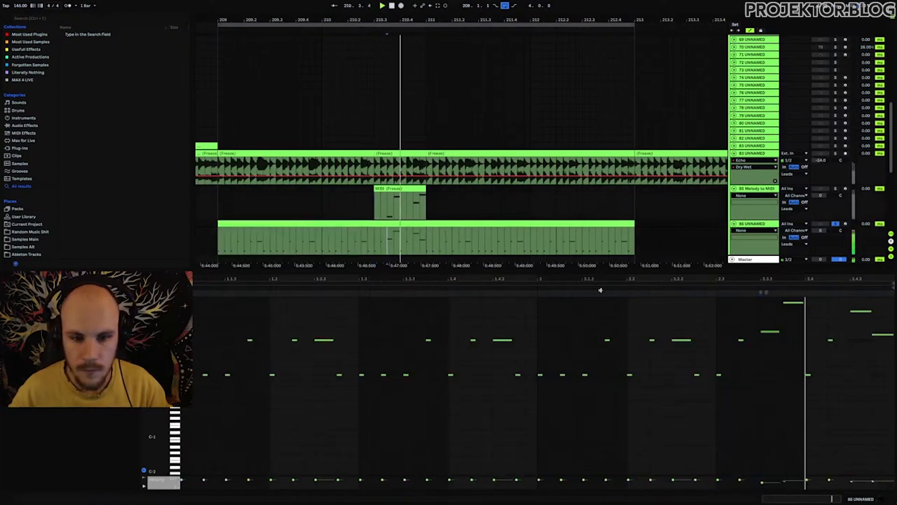
- Raise the pasted note at 2.3.3 by two semitones and play the phrase with the B2 note that follows it
{"action": "left_click", "coordinate": [768, 331]}
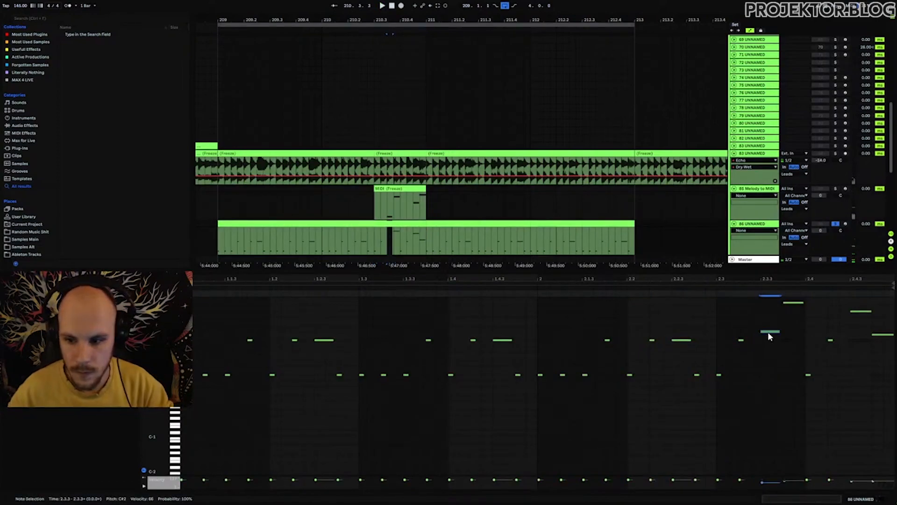
{"action": "key", "text": "Up"}
{"action": "key", "text": "Up"}
{"action": "key", "text": "Up"}
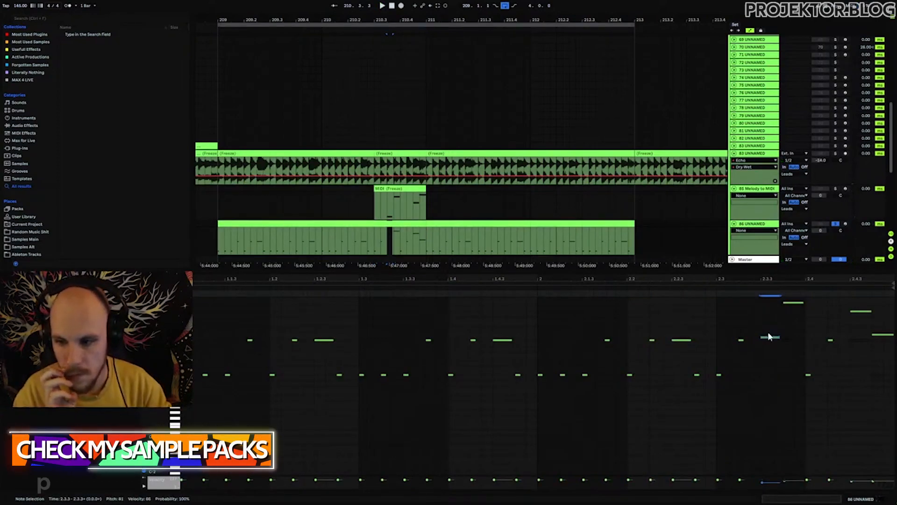
{"action": "key", "text": "Up"}
{"action": "left_click", "coordinate": [794, 301]}
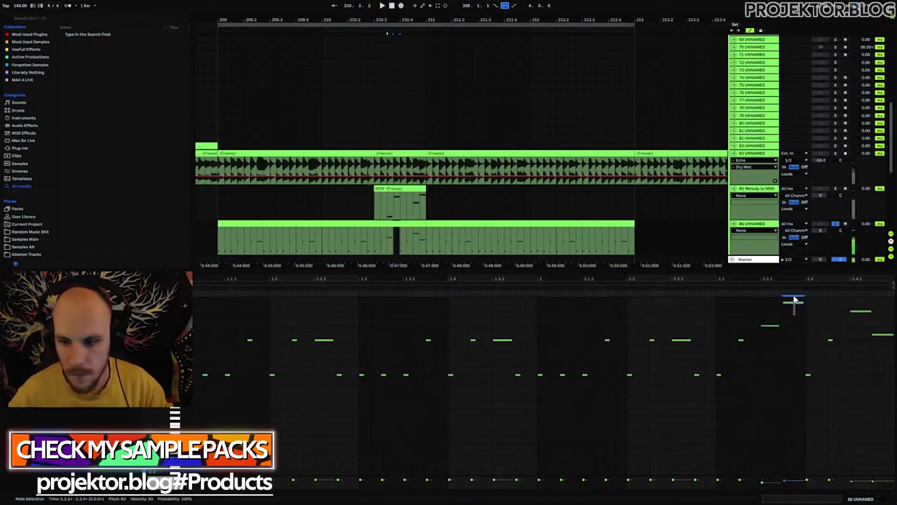
{"action": "key", "text": "space"}
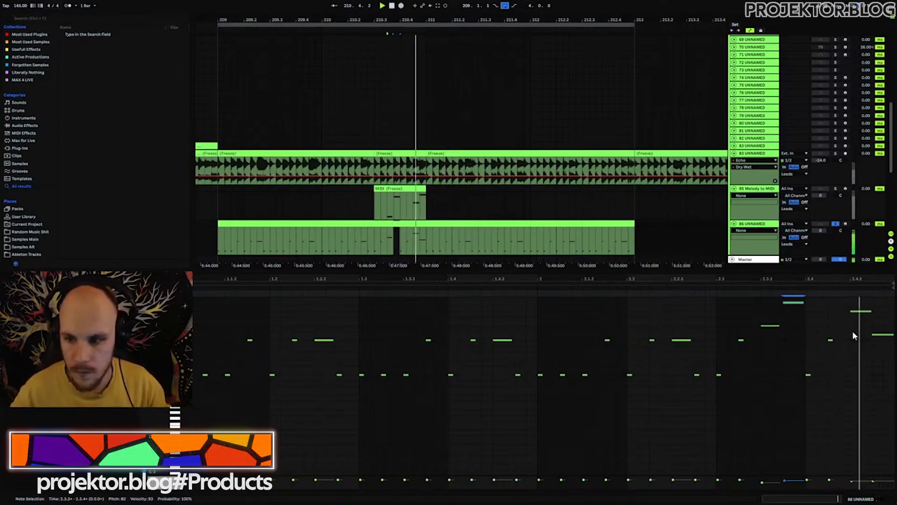
- Lower the pasted note at 2.4.4 to G#1 during playback and shorten its end slightly
{"action": "left_click", "coordinate": [886, 335]}
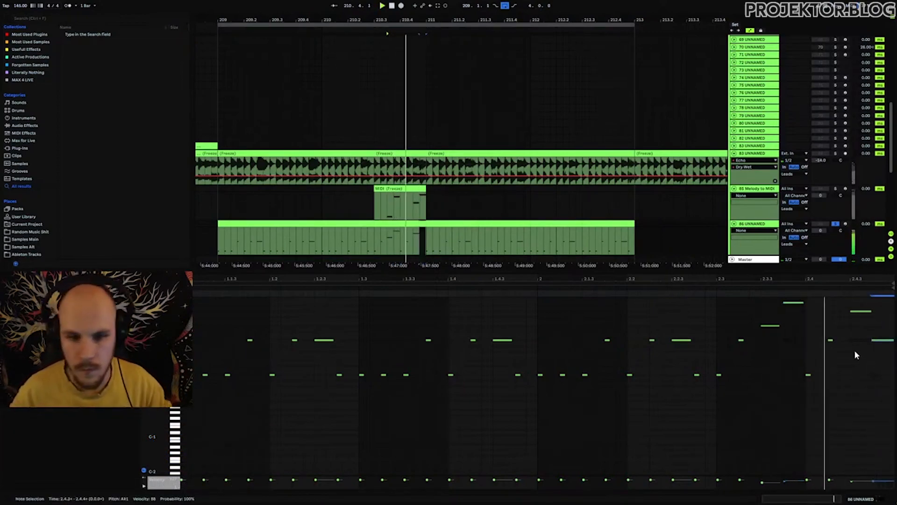
{"action": "key", "text": "Down"}
{"action": "key", "text": "Down"}
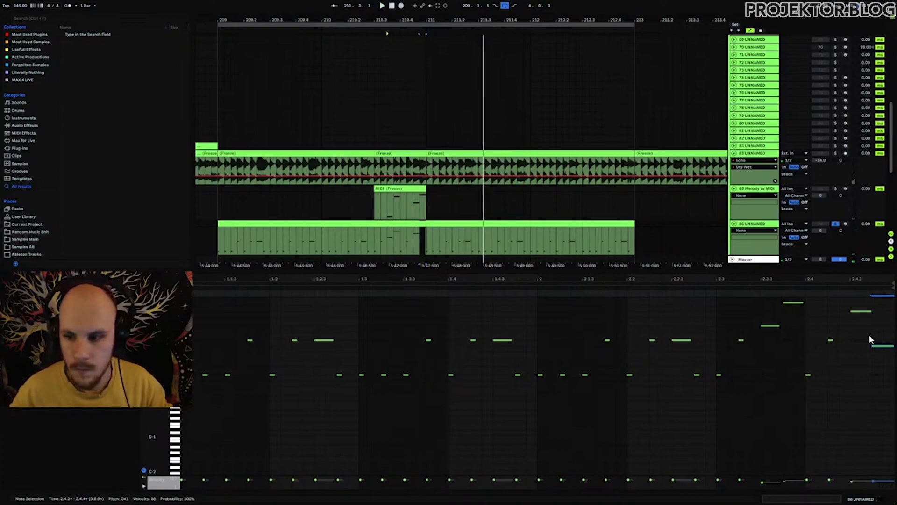
{"action": "left_click_drag", "start_coordinate": [865, 279], "coordinate": [868, 317]}
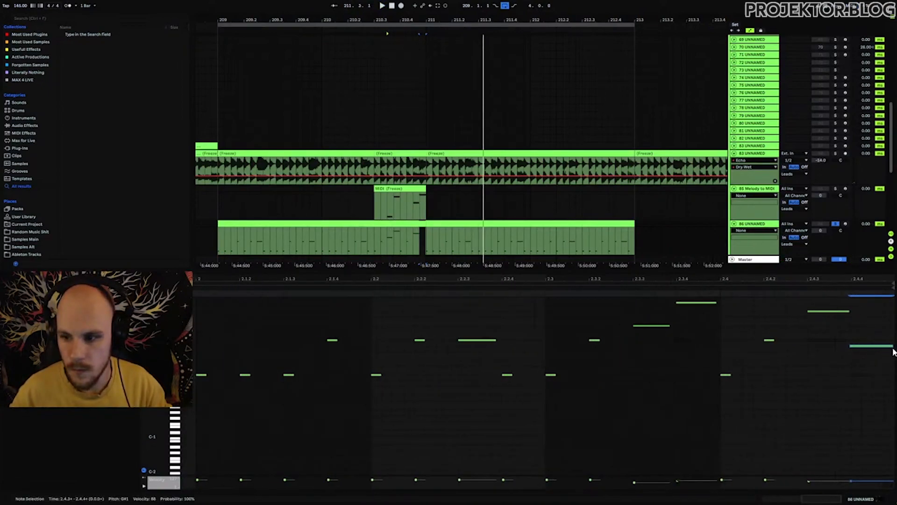
{"action": "left_click_drag", "start_coordinate": [892, 346], "coordinate": [880, 348]}
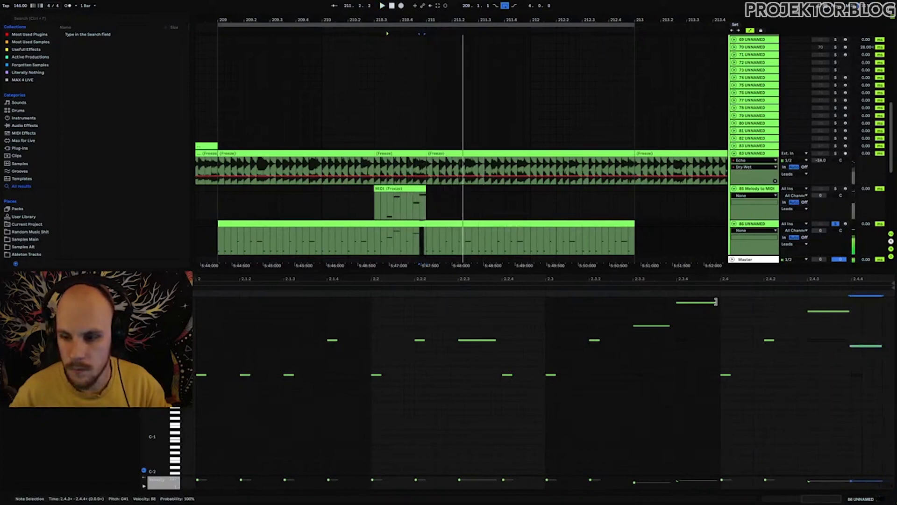
- Shorten the notes at 2.3.3 and 2.3.4 and play the pattern on track 86 from 209.4.3
{"action": "left_click_drag", "start_coordinate": [715, 303], "coordinate": [645, 330]}
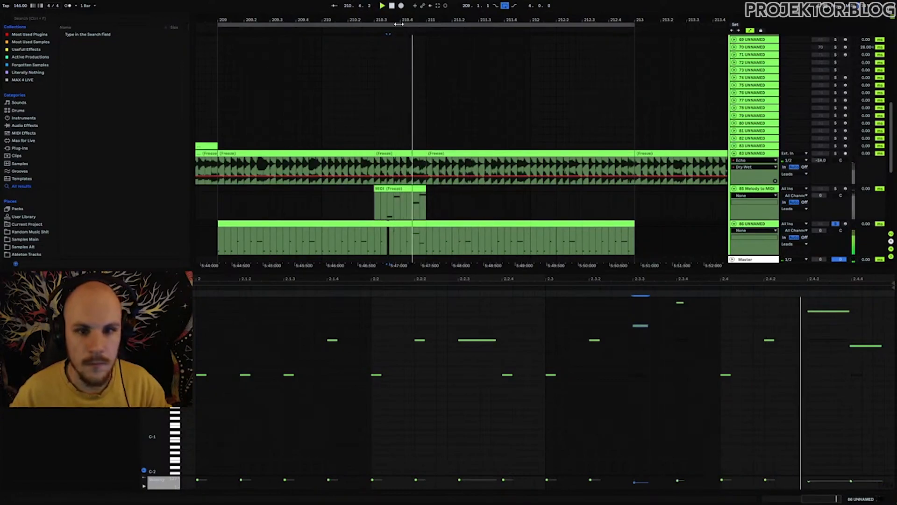
{"action": "key", "text": "minus"}
{"action": "left_click", "coordinate": [332, 237]}
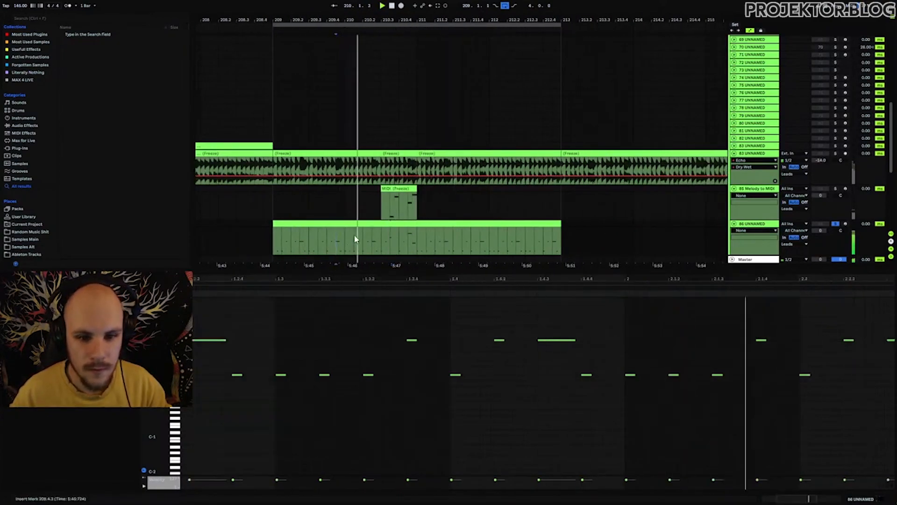
- Duplicate the edited two-bar clip from bar 209 over the one at bar 211 and play from 209.1.1
{"action": "left_click", "coordinate": [329, 224]}
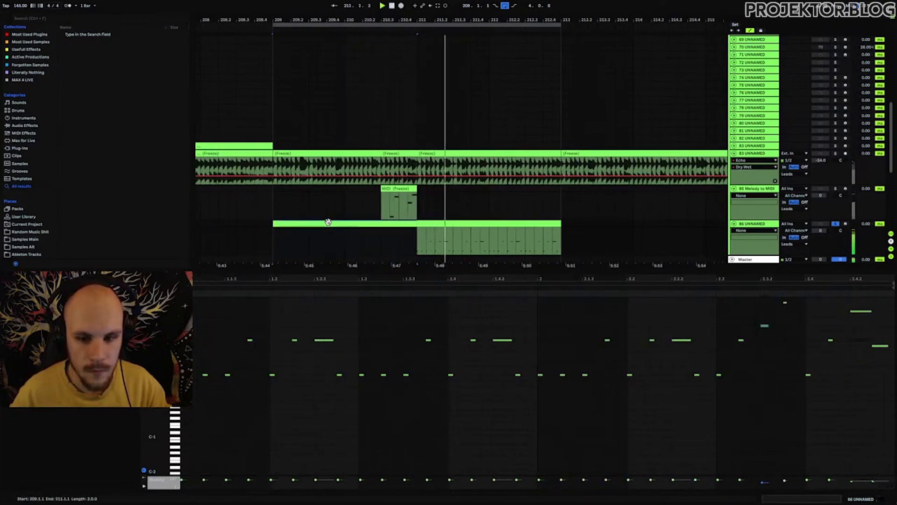
{"action": "left_click", "coordinate": [399, 225]}
{"action": "key", "text": "space"}
{"action": "left_click", "coordinate": [274, 242]}
{"action": "key", "text": "space"}
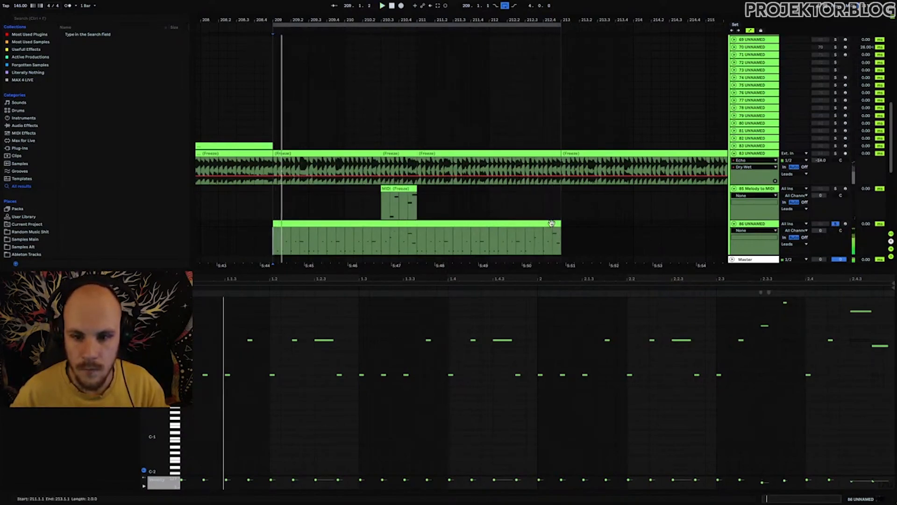
- In the clip at bar 211, swap the pitches of the notes at 2.3.3 and 2.3.4, lengthen the 2.3.3 note, and play the result
{"action": "key", "text": "Delete"}
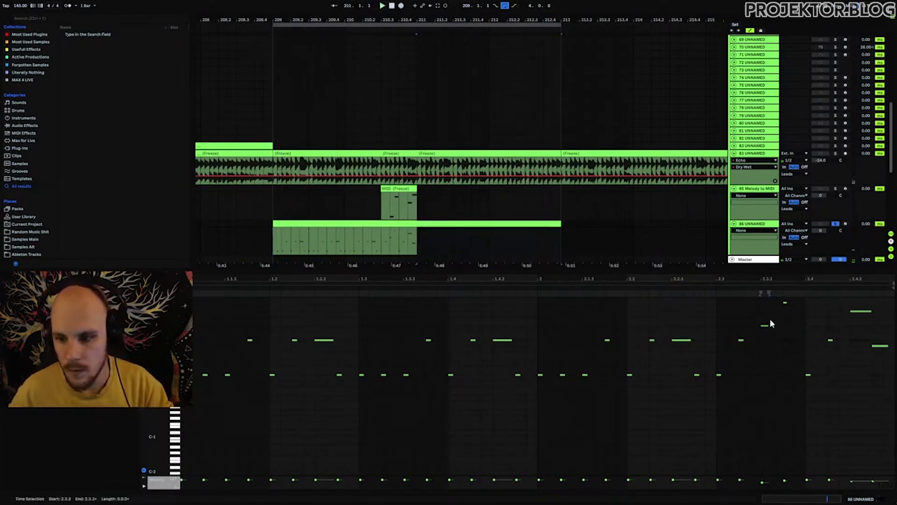
{"action": "key", "text": "ctrl+z"}
{"action": "key", "text": "Up"}
{"action": "key", "text": "Up"}
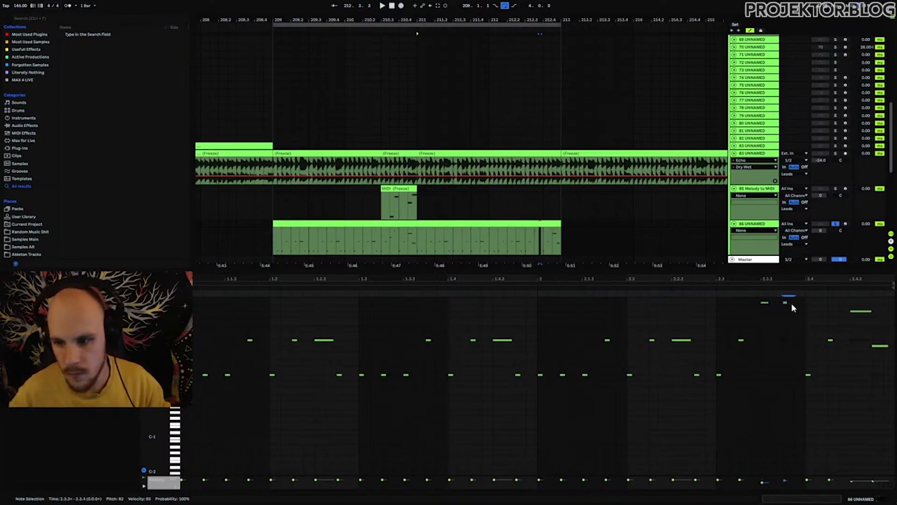
{"action": "key", "text": "space"}
{"action": "left_click", "coordinate": [771, 302]}
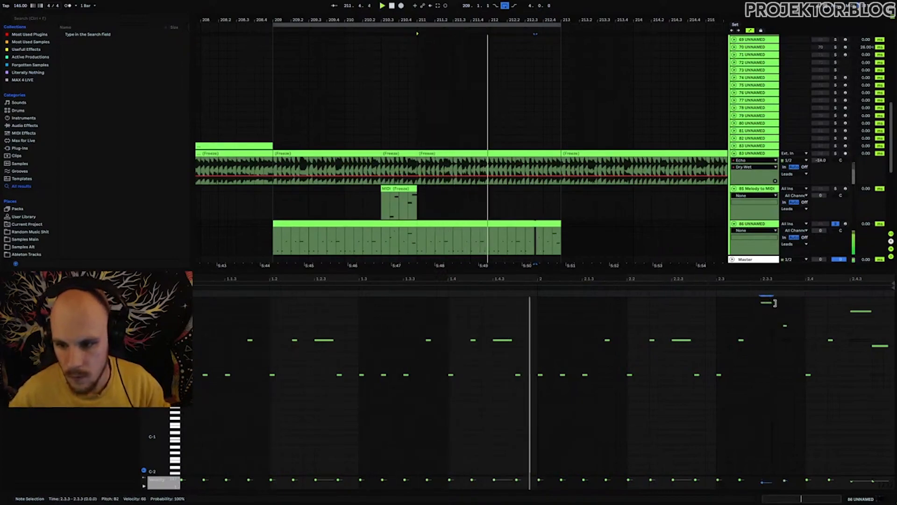
{"action": "left_click", "coordinate": [476, 224]}
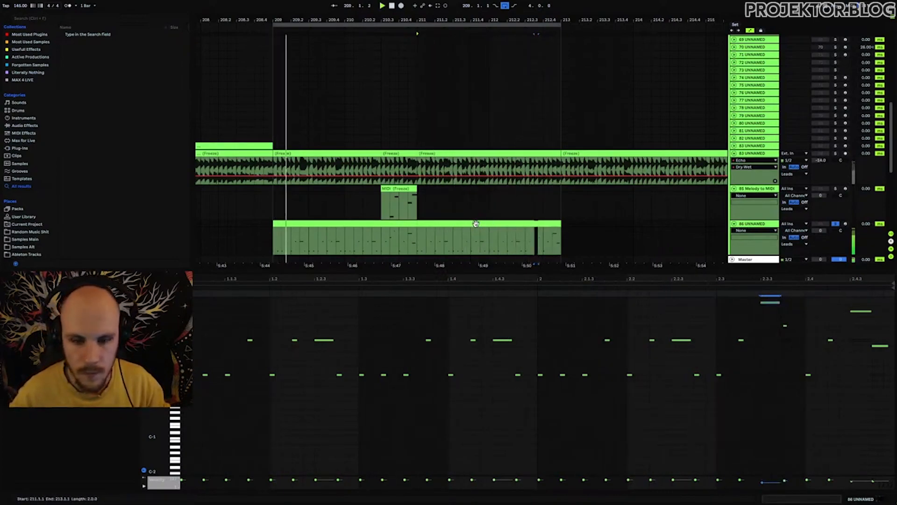
- Shorten the G#2 note near 2.4.3 in the bar 211 clip and consolidate both track 86 clips into one clip from bar 209 to 213
{"action": "left_click", "coordinate": [870, 311]}
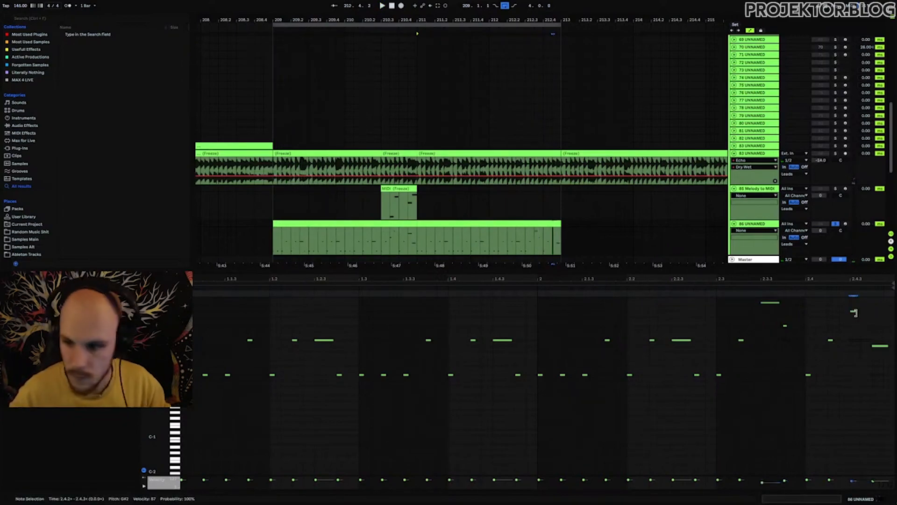
{"action": "left_click", "coordinate": [447, 224]}
{"action": "left_click", "coordinate": [448, 225]}
{"action": "left_click", "coordinate": [391, 224], "text": "shift"}
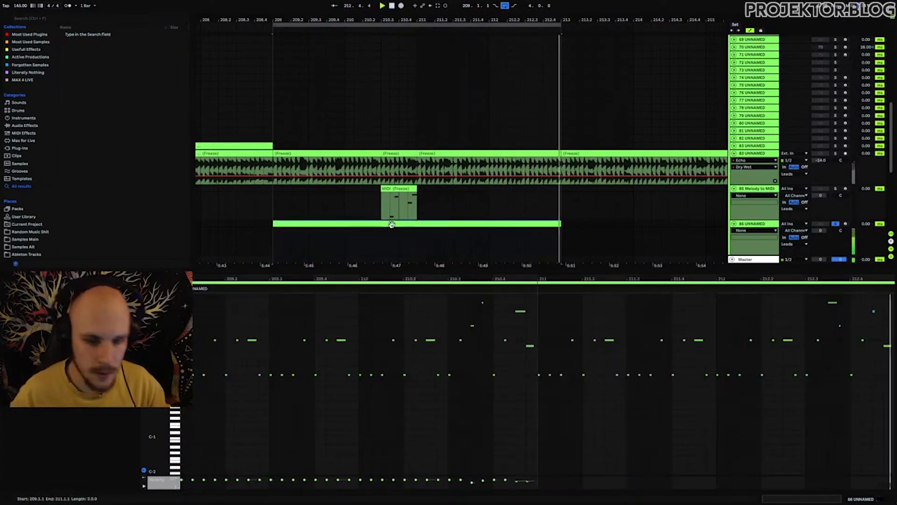
{"action": "key", "text": "ctrl+j"}
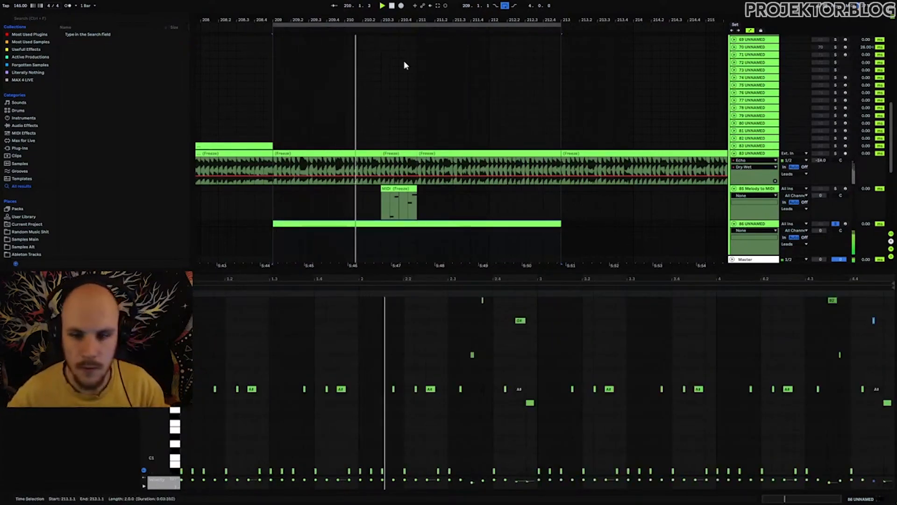
- Solo track 83 and listen to the reference lead from bar 209 before returning to track 86
{"action": "left_click_drag", "start_coordinate": [351, 18], "coordinate": [339, 2]}
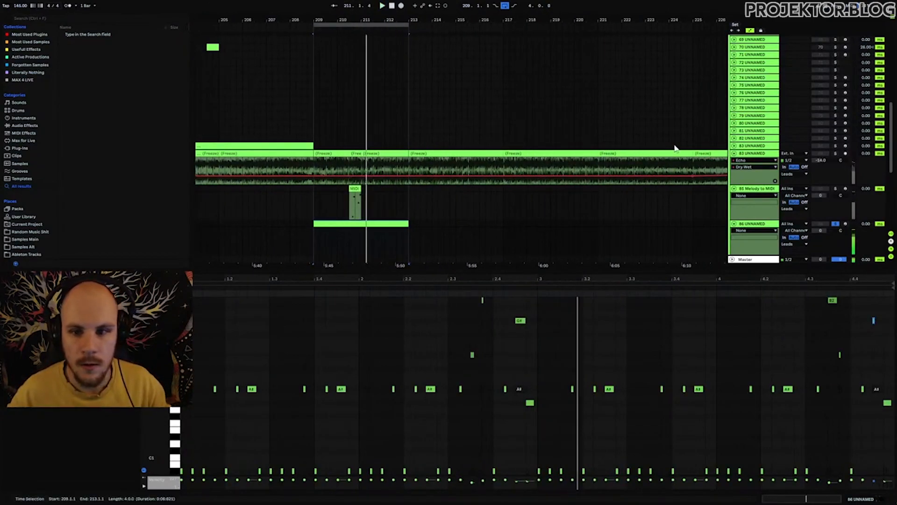
{"action": "left_click", "coordinate": [836, 154]}
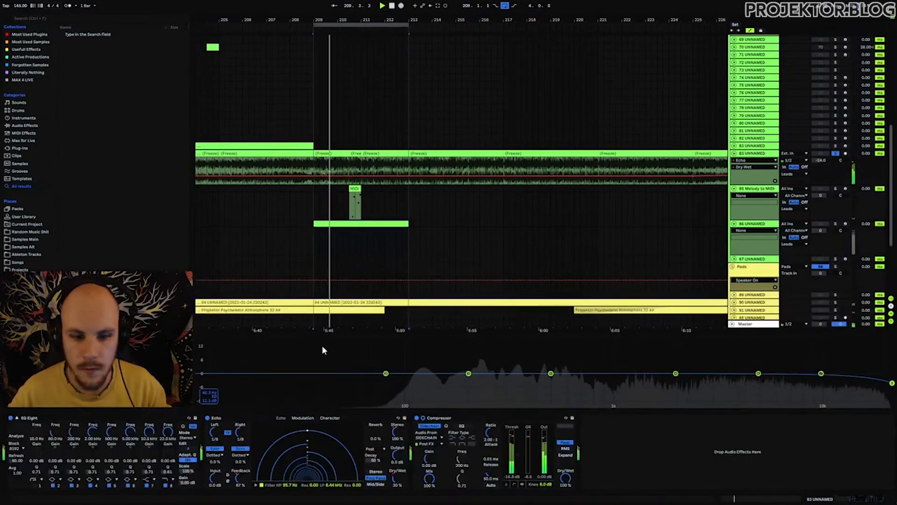
{"action": "left_click", "coordinate": [768, 224]}
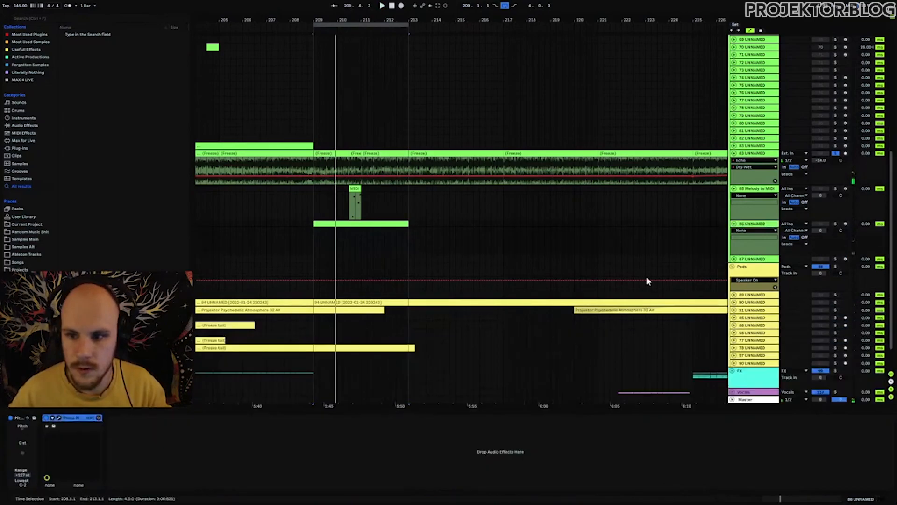
- Open Phase Plant on track 86 and add a Wavetable generator to the existing group
{"action": "left_click", "coordinate": [59, 418]}
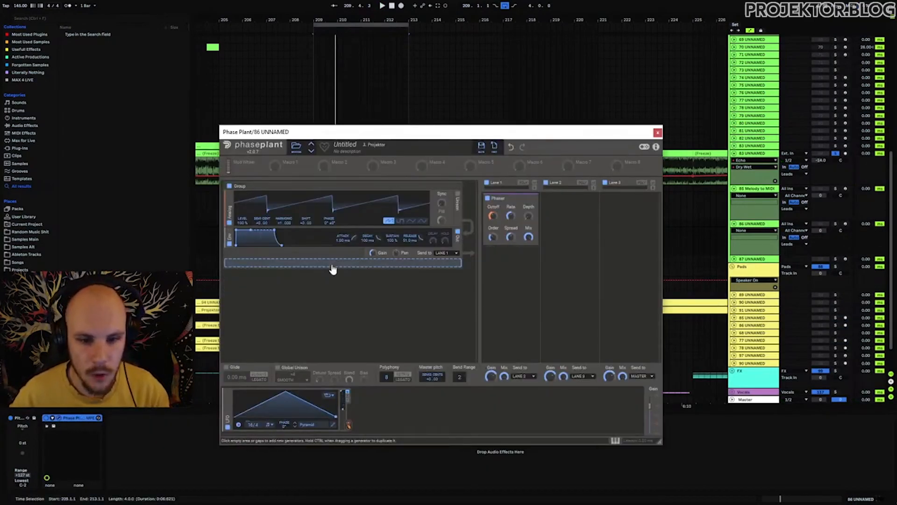
{"action": "left_click", "coordinate": [319, 265]}
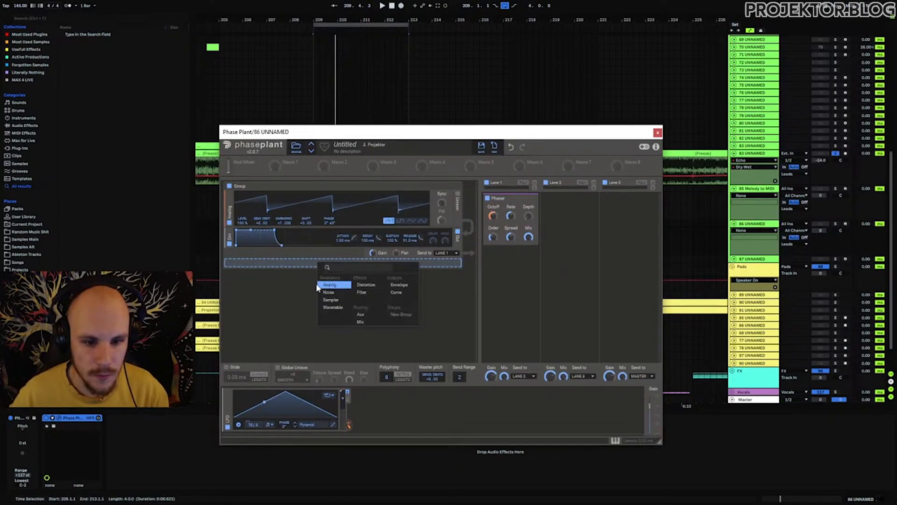
{"action": "left_click", "coordinate": [332, 308]}
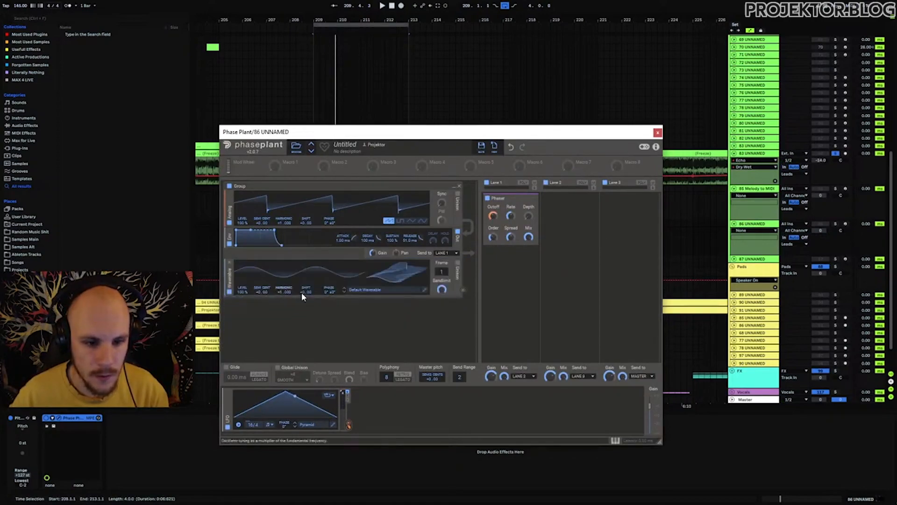
- Load the Saw Randomized wavetable from the User folder of Tables into the new Wavetable generator
{"action": "left_click", "coordinate": [369, 290]}
{"action": "scroll", "coordinate": [440, 355], "scroll_direction": "down", "scroll_amount": 3}
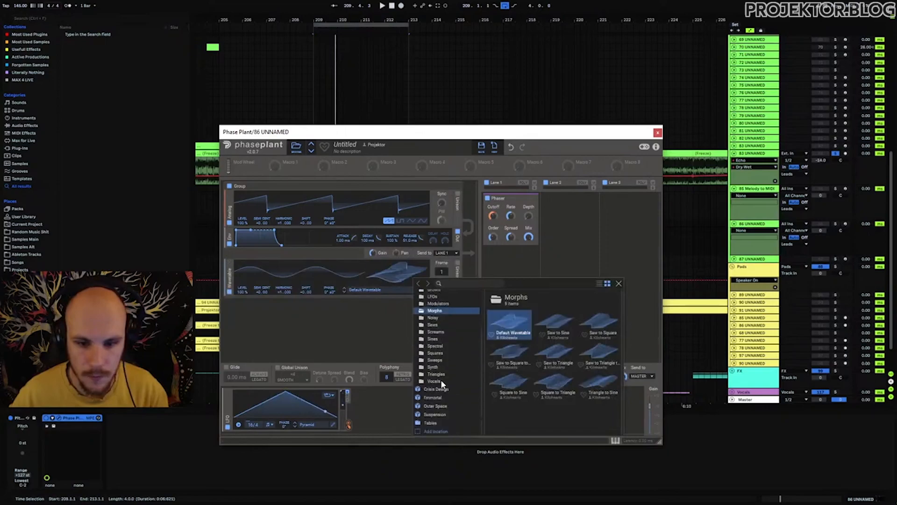
{"action": "scroll", "coordinate": [430, 315], "scroll_direction": "down", "scroll_amount": 3}
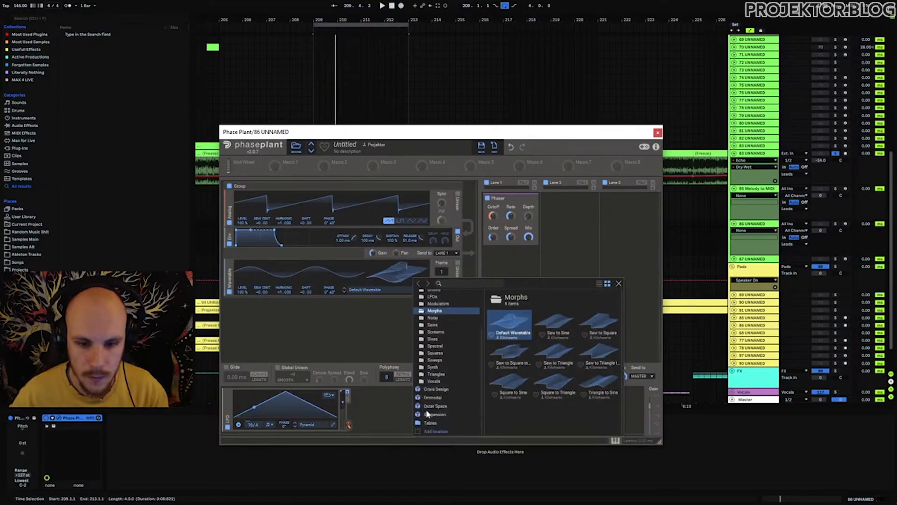
{"action": "left_click", "coordinate": [426, 423]}
{"action": "double_click", "coordinate": [598, 354]}
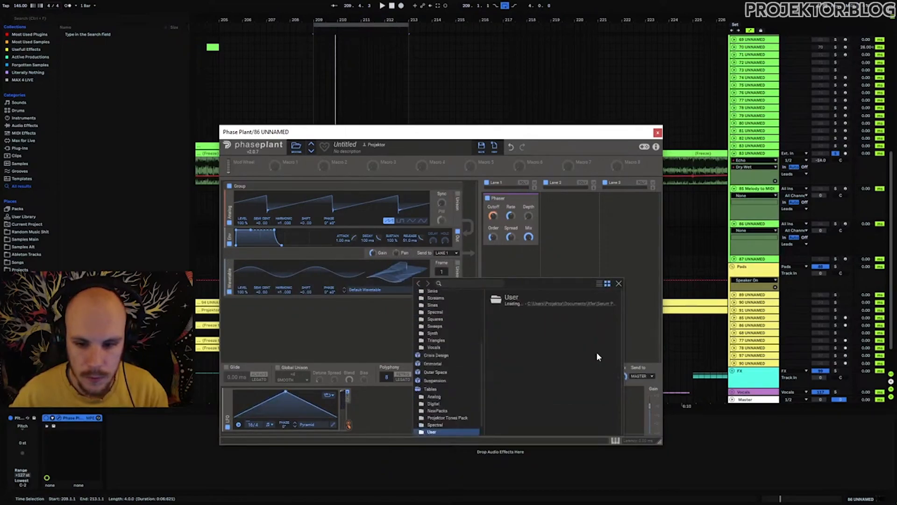
{"action": "scroll", "coordinate": [587, 375], "scroll_direction": "down", "scroll_amount": 1}
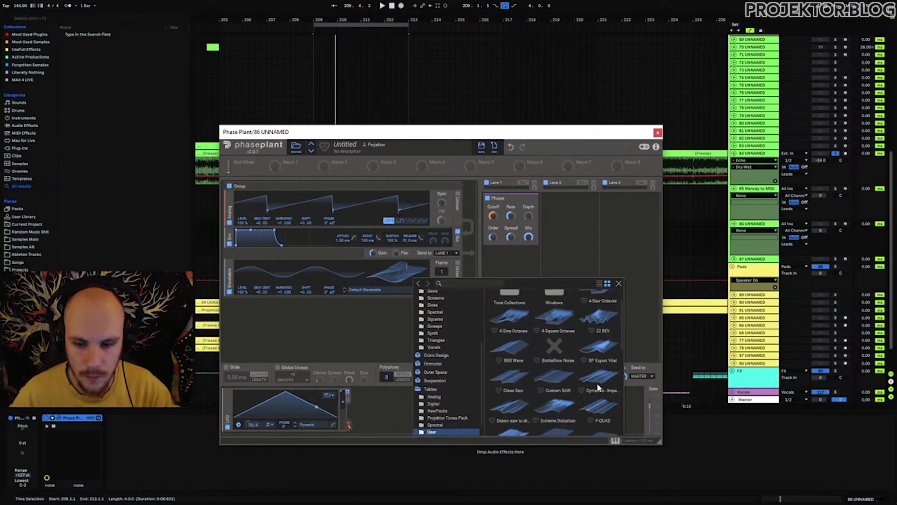
{"action": "scroll", "coordinate": [596, 383], "scroll_direction": "down", "scroll_amount": 1}
{"action": "scroll", "coordinate": [595, 388], "scroll_direction": "down", "scroll_amount": 2}
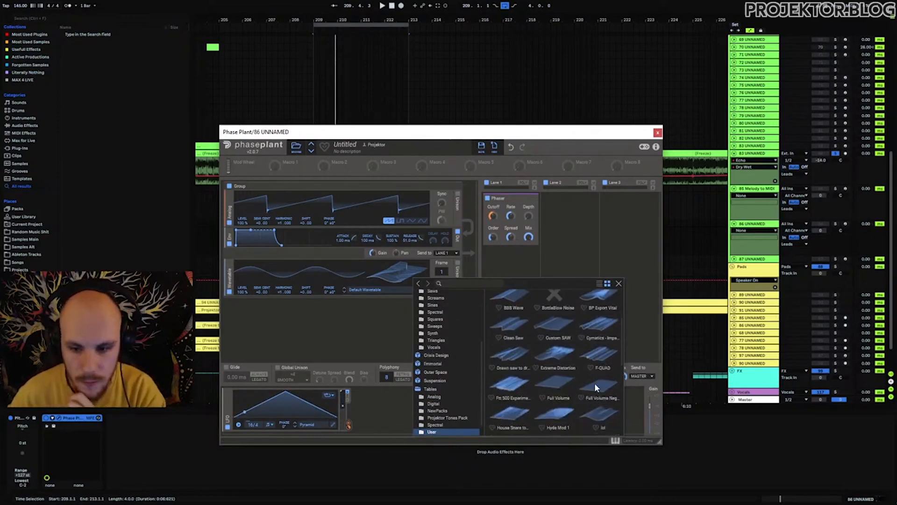
{"action": "scroll", "coordinate": [595, 388], "scroll_direction": "down", "scroll_amount": 2}
{"action": "scroll", "coordinate": [595, 388], "scroll_direction": "down", "scroll_amount": 3}
{"action": "scroll", "coordinate": [595, 386], "scroll_direction": "down", "scroll_amount": 3}
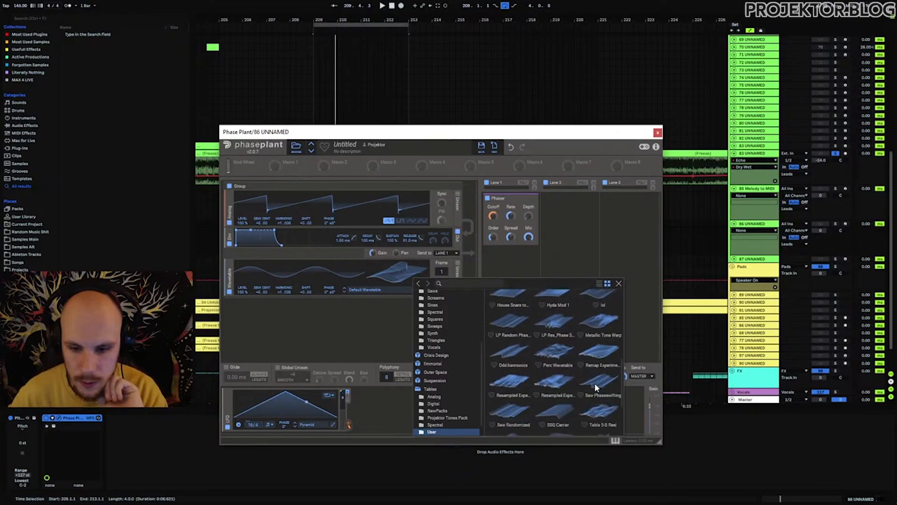
{"action": "scroll", "coordinate": [594, 384], "scroll_direction": "down", "scroll_amount": 2}
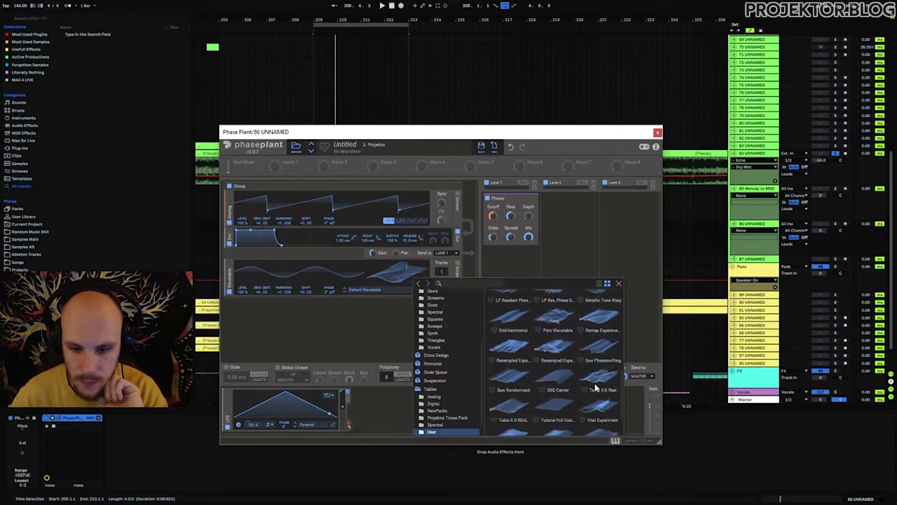
{"action": "double_click", "coordinate": [509, 376]}
- Place the Wavetable generator above the Analog generator, disable the Analog generator and close Phase Plant
{"action": "left_click_drag", "start_coordinate": [229, 271], "coordinate": [231, 216]}
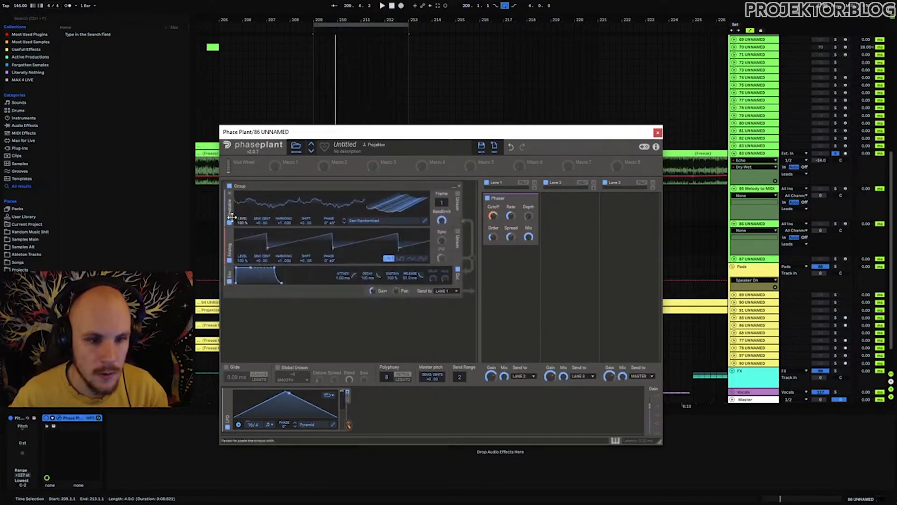
{"action": "left_click", "coordinate": [230, 260]}
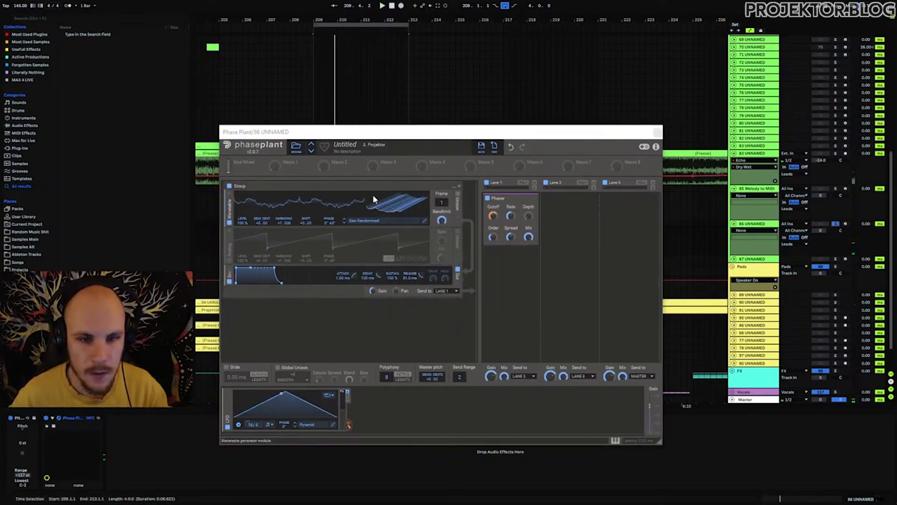
{"action": "left_click", "coordinate": [658, 133]}
- Examine the reference lead's spectrum and effect chain on track 83 and compare them with track 86's devices
{"action": "left_click", "coordinate": [760, 154]}
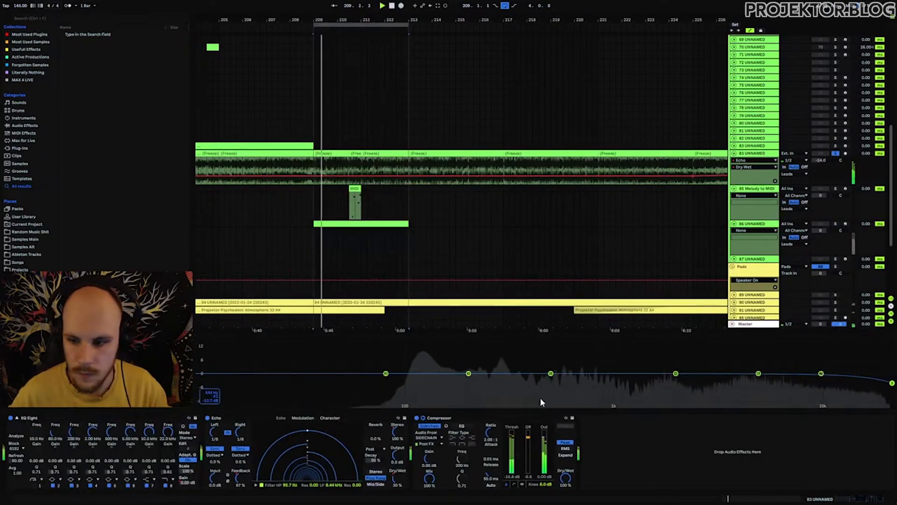
{"action": "left_click", "coordinate": [17, 418]}
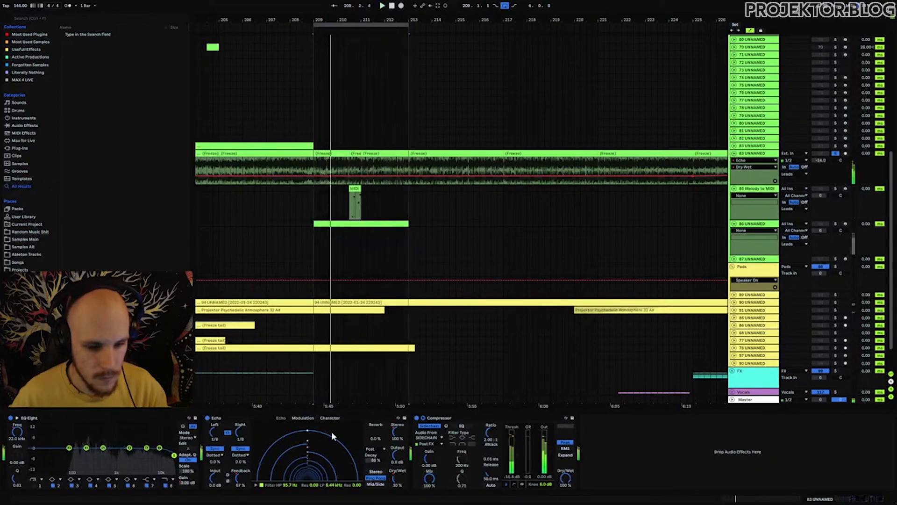
{"action": "left_click", "coordinate": [753, 223]}
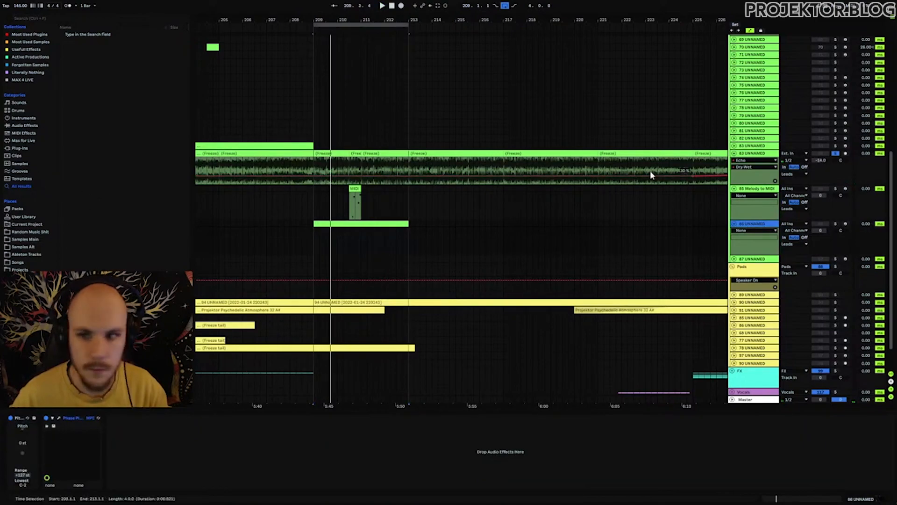
{"action": "left_click", "coordinate": [711, 176]}
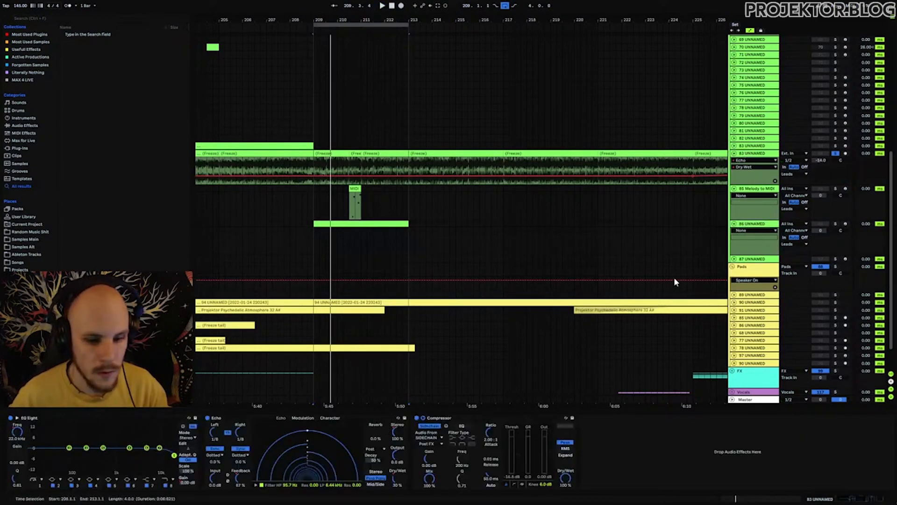
{"action": "left_click", "coordinate": [754, 223]}
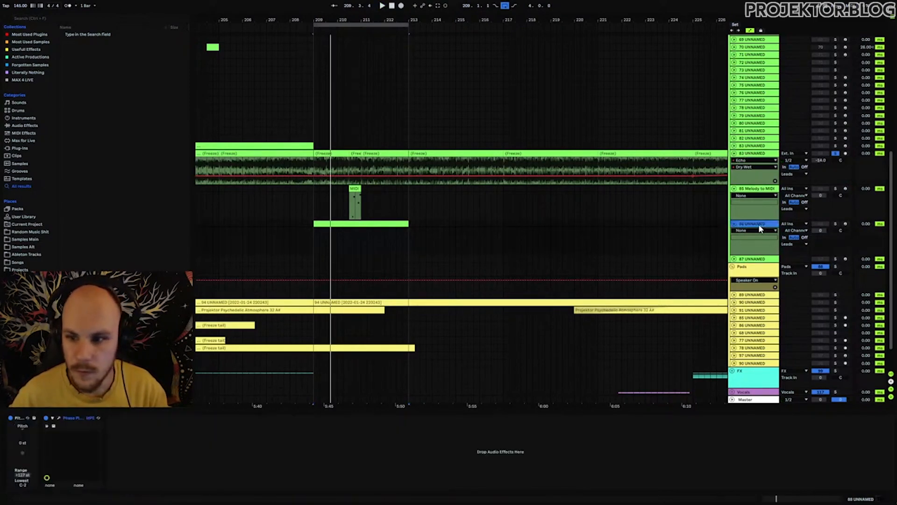
- Solo track 86 and add a Distortion module to its Phase Plant group, placed between the Analog generator and the envelope
{"action": "left_click", "coordinate": [59, 417]}
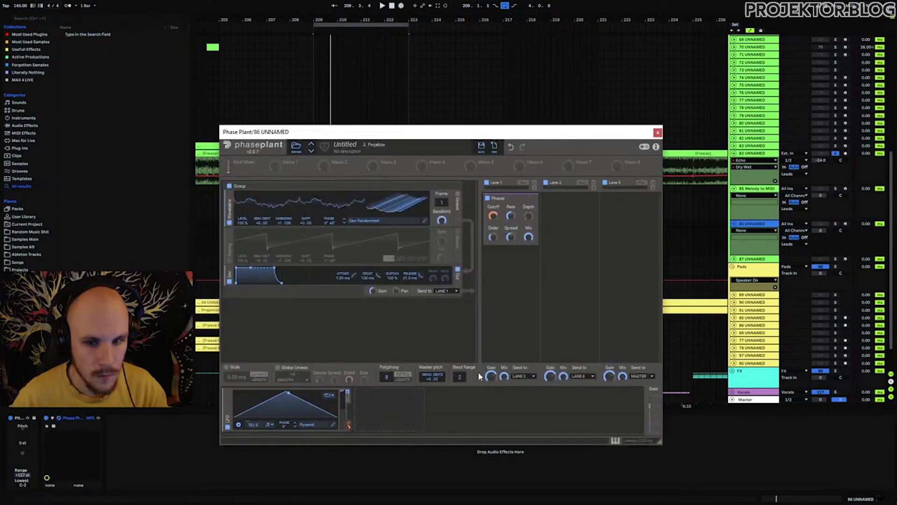
{"action": "left_click", "coordinate": [835, 222]}
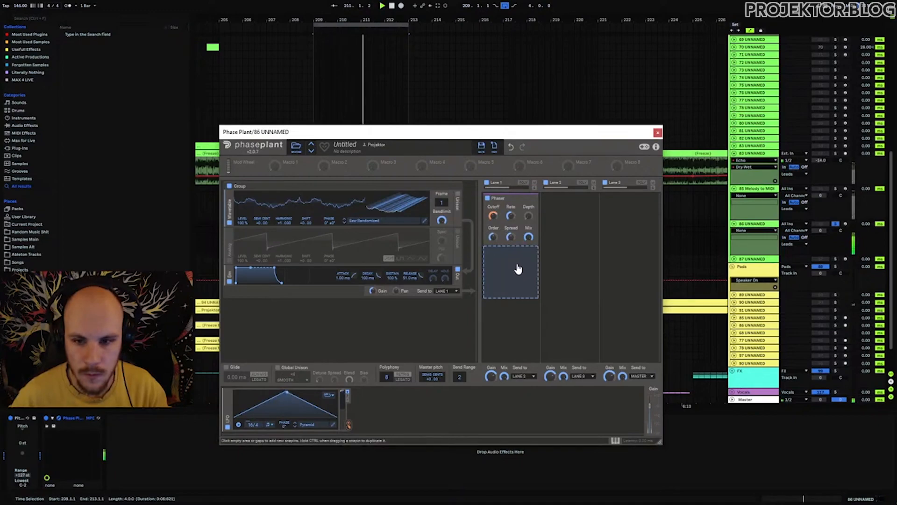
{"action": "left_click", "coordinate": [573, 216]}
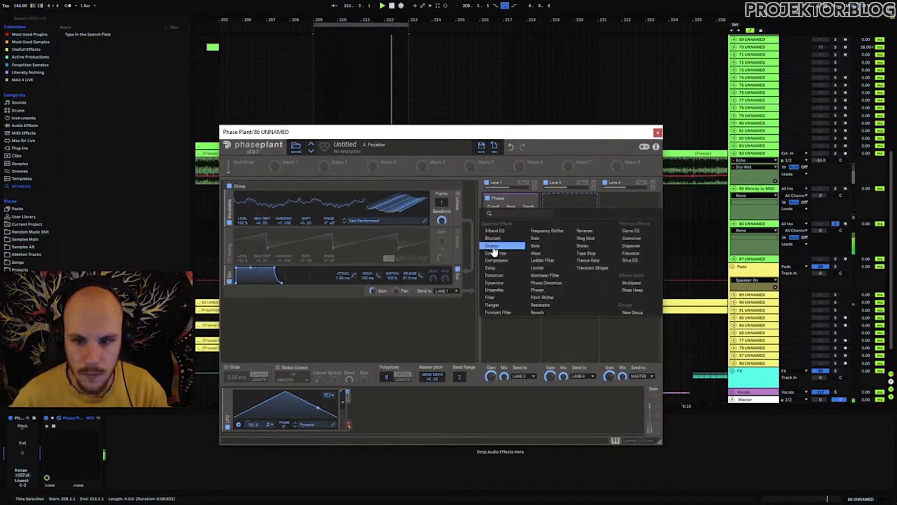
{"action": "left_click", "coordinate": [304, 316]}
{"action": "left_click", "coordinate": [303, 311]}
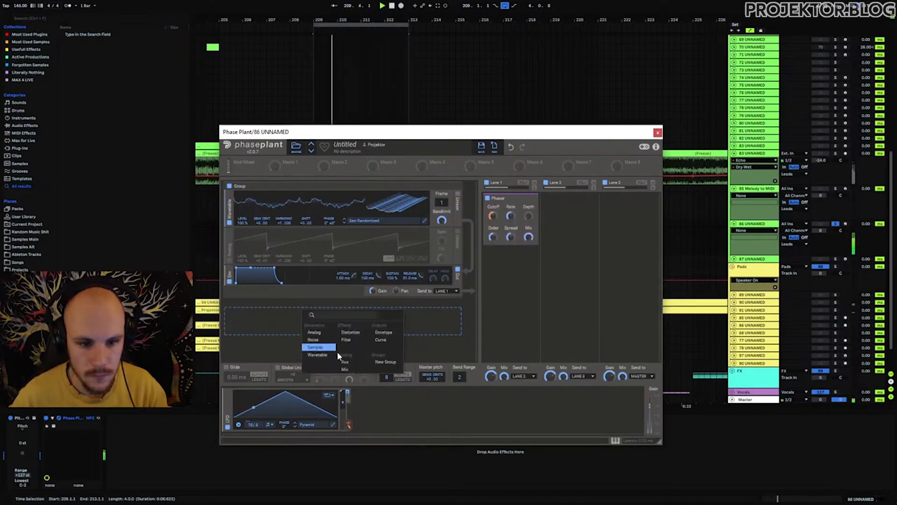
{"action": "left_click", "coordinate": [351, 332]}
{"action": "left_click_drag", "start_coordinate": [228, 308], "coordinate": [228, 282]}
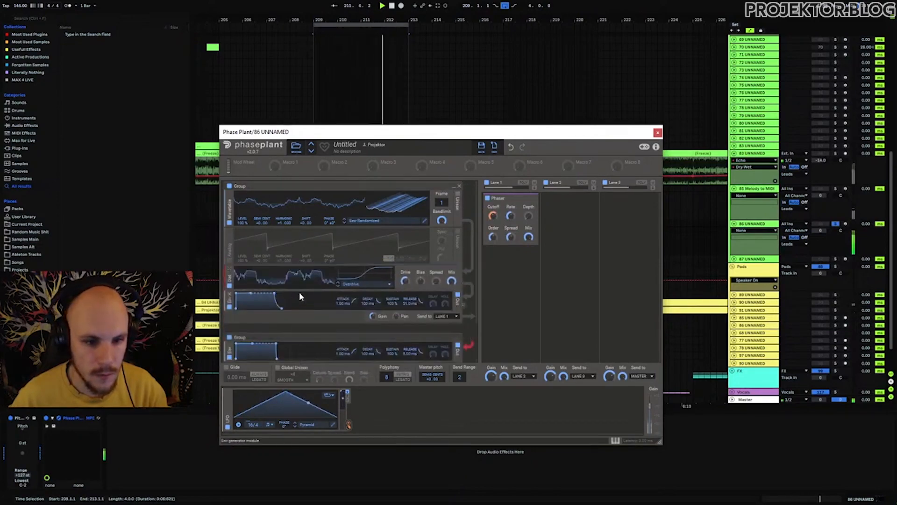
- Add a Filter module ahead of the distortion, set it to band-pass with a slope of 1, and adjust its cutoff
{"action": "left_click", "coordinate": [255, 326]}
{"action": "left_click", "coordinate": [304, 355]}
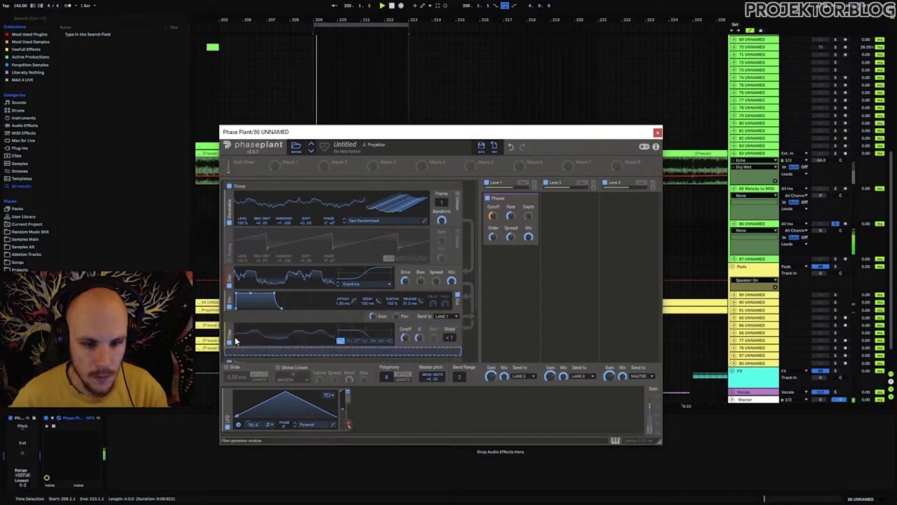
{"action": "left_click_drag", "start_coordinate": [229, 338], "coordinate": [234, 270]}
{"action": "left_click", "coordinate": [349, 284]}
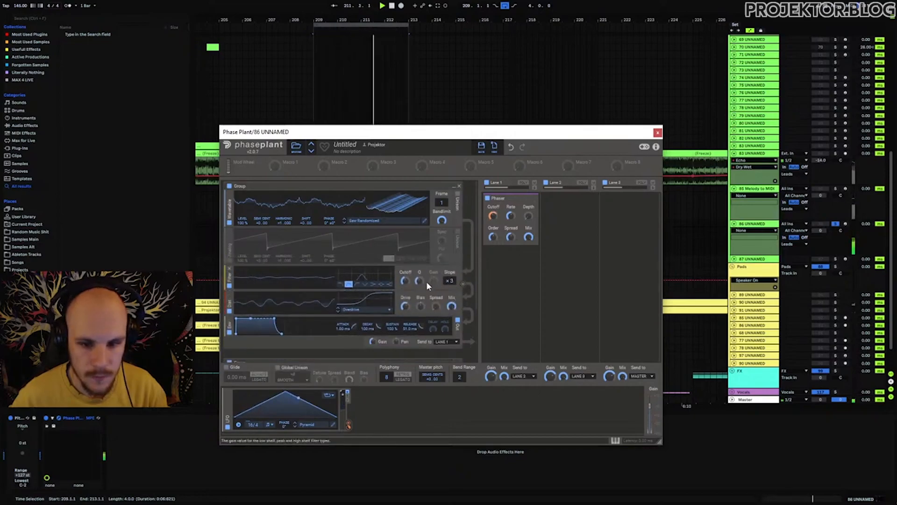
{"action": "left_click_drag", "start_coordinate": [405, 281], "coordinate": [405, 273]}
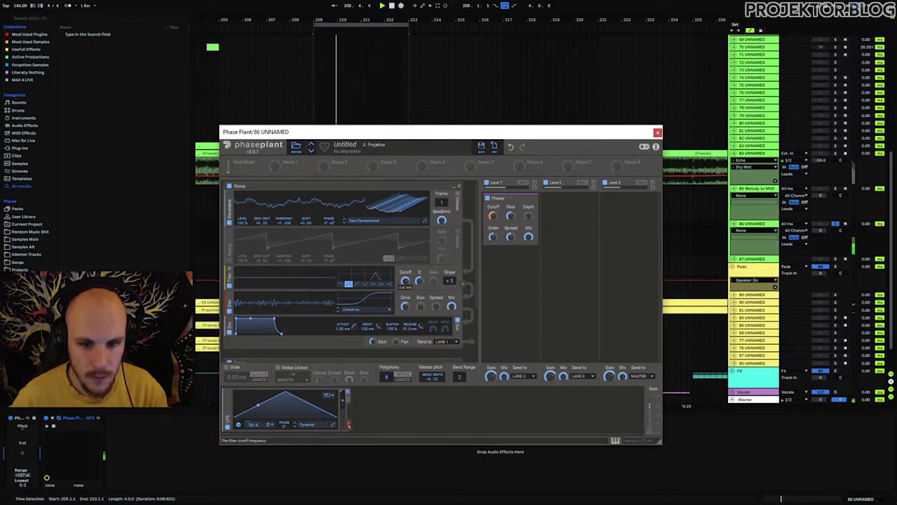
{"action": "left_click_drag", "start_coordinate": [405, 281], "coordinate": [405, 268]}
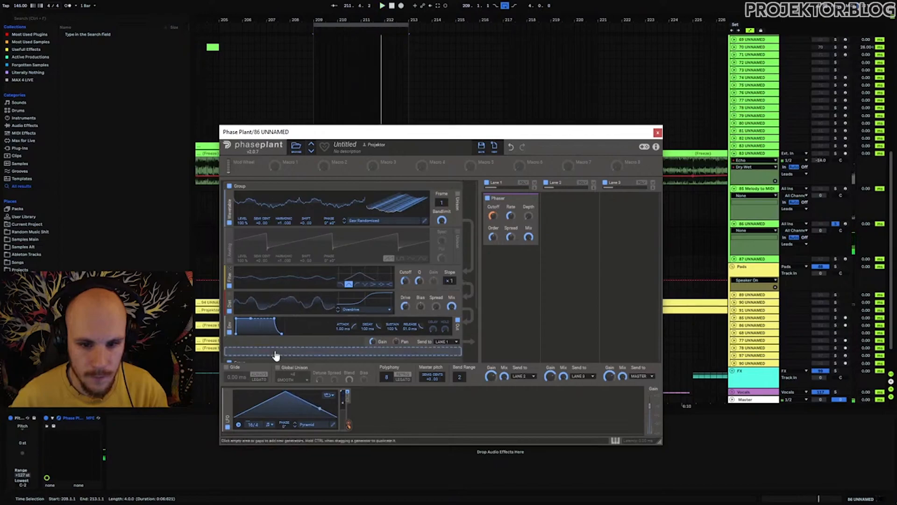
- Remove the disabled Analog generator, and add a Mix module and an Aux module below the group's envelope
{"action": "left_click", "coordinate": [231, 235]}
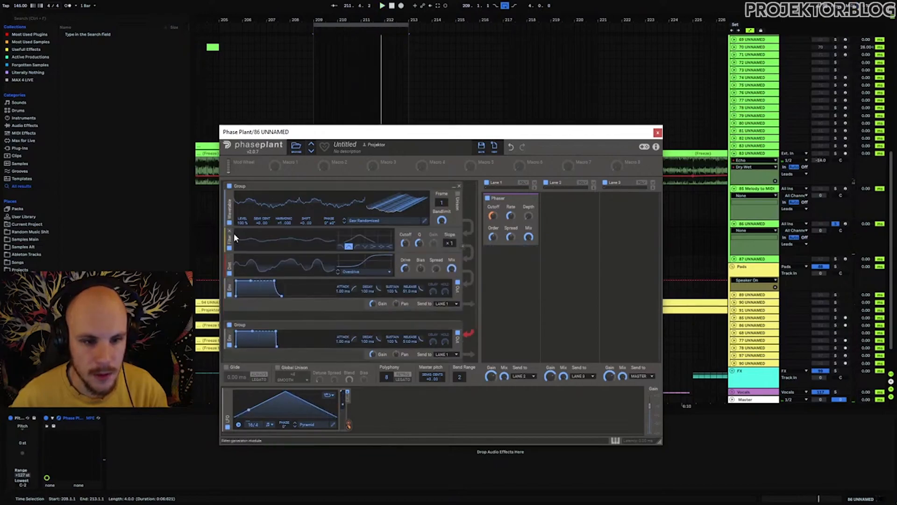
{"action": "left_click", "coordinate": [276, 315]}
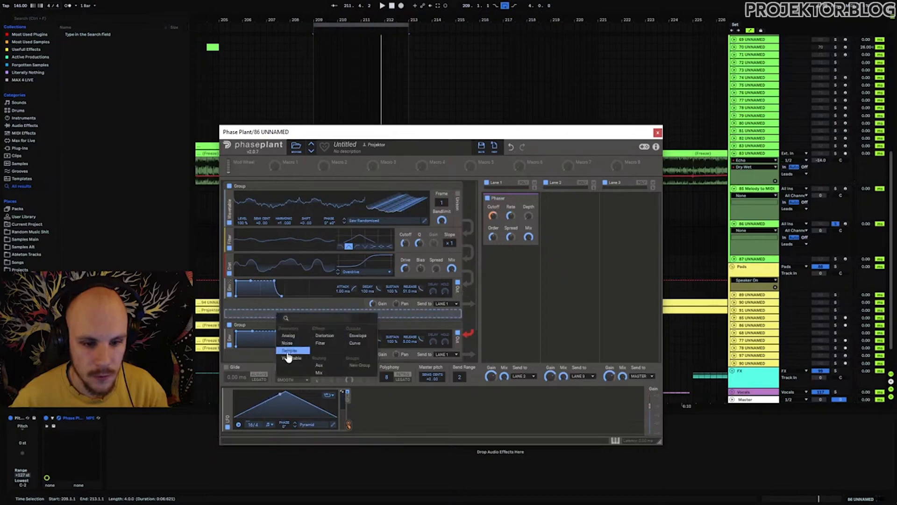
{"action": "left_click", "coordinate": [320, 372]}
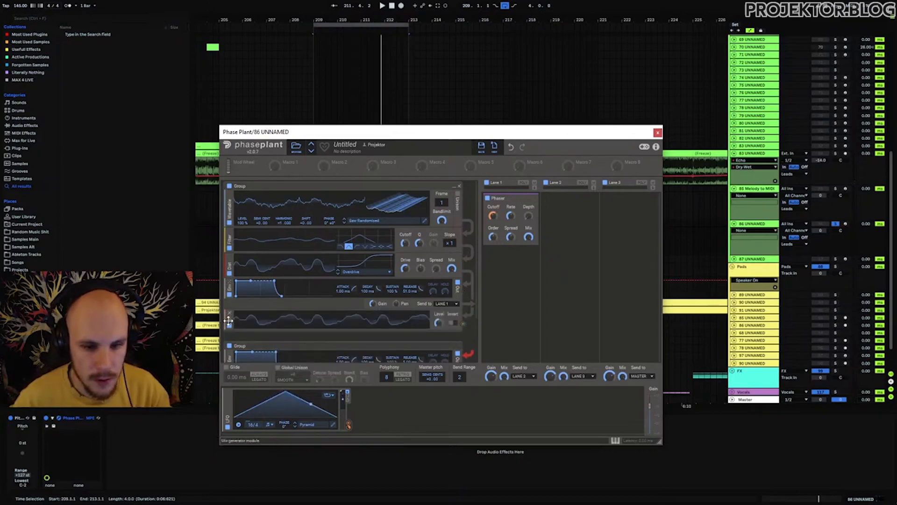
{"action": "left_click", "coordinate": [240, 334]}
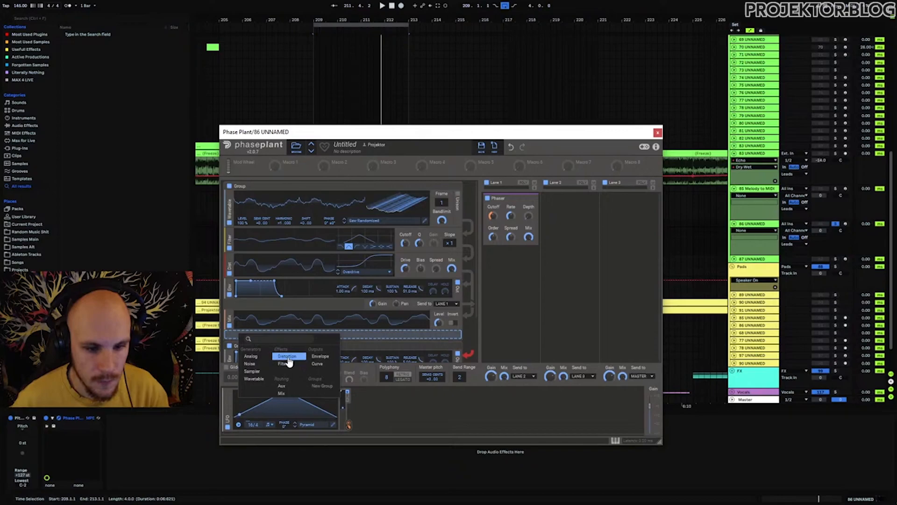
{"action": "left_click", "coordinate": [280, 395]}
- Place the Aux module between the envelope and the Mix module, and feed it with the Wavetable generator's output
{"action": "left_click_drag", "start_coordinate": [229, 347], "coordinate": [241, 236]}
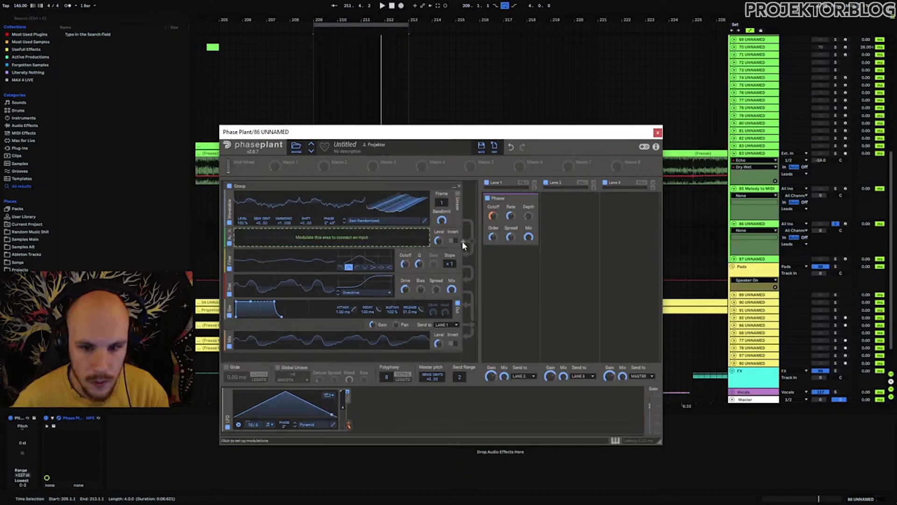
{"action": "left_click_drag", "start_coordinate": [462, 241], "coordinate": [419, 352]}
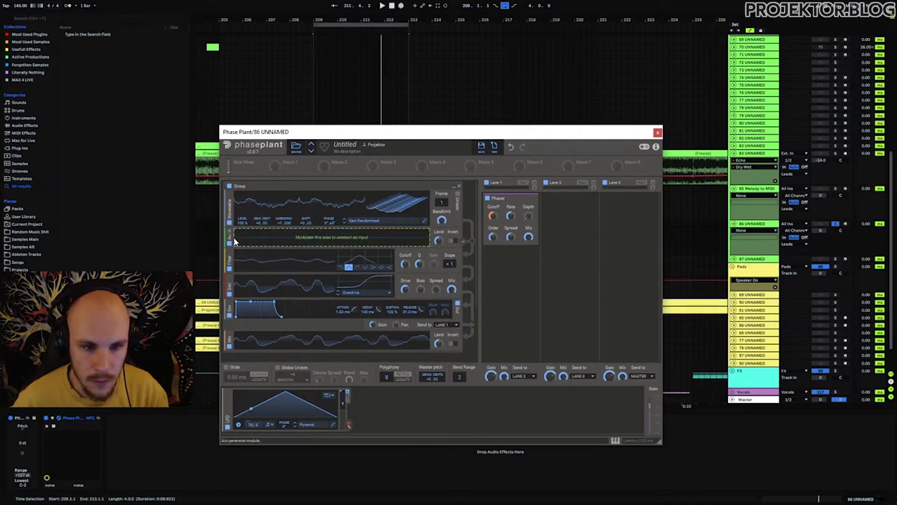
{"action": "left_click_drag", "start_coordinate": [235, 241], "coordinate": [244, 348]}
{"action": "left_click_drag", "start_coordinate": [353, 334], "coordinate": [332, 326]}
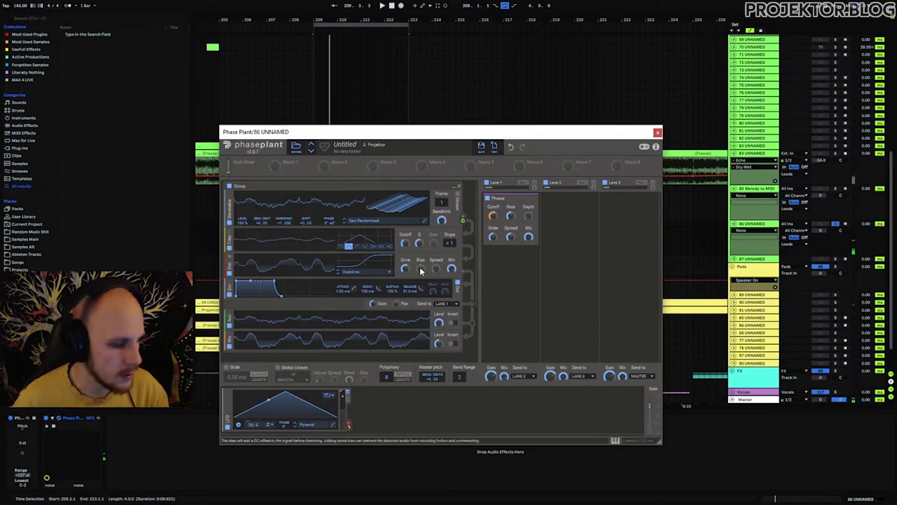
- Adjust the cutoff of the group's band-pass filter during playback
{"action": "mouse_move", "coordinate": [406, 243]}
{"action": "left_mouse_down"}
{"action": "mouse_move", "coordinate": [406, 228]}
{"action": "mouse_move", "coordinate": [406, 245]}
{"action": "left_mouse_up"}
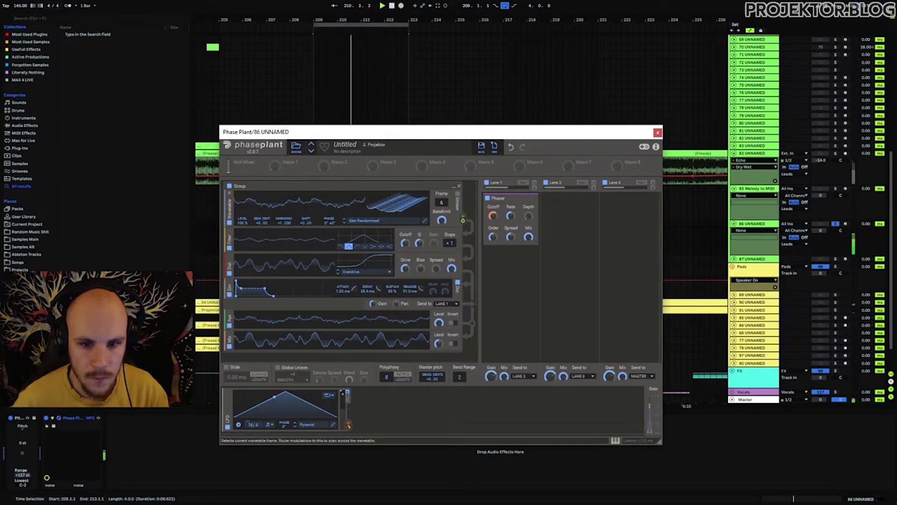
{"action": "left_click_drag", "start_coordinate": [404, 243], "coordinate": [405, 263]}
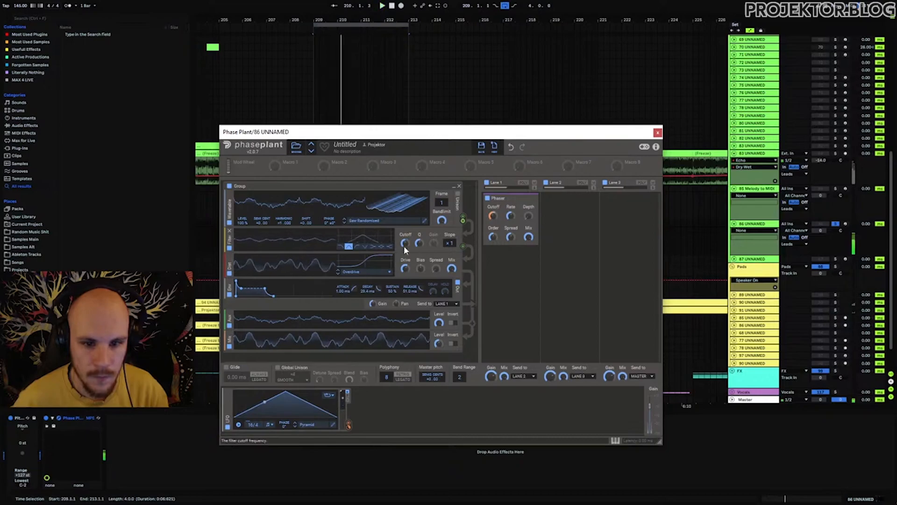
- Add two Random modulators after the LFO and set the first one's smooth to 100%
{"action": "left_click", "coordinate": [371, 416]}
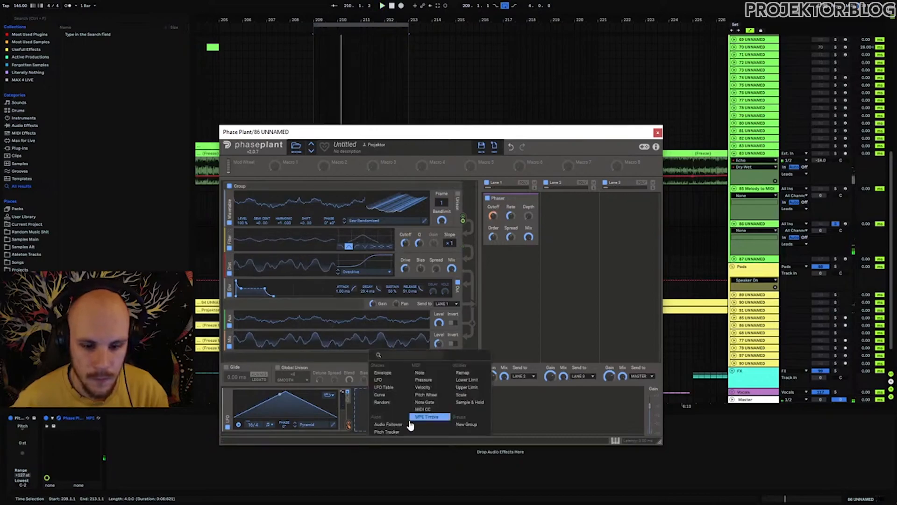
{"action": "left_click", "coordinate": [386, 407]}
{"action": "left_click_drag", "start_coordinate": [446, 426], "coordinate": [446, 451]}
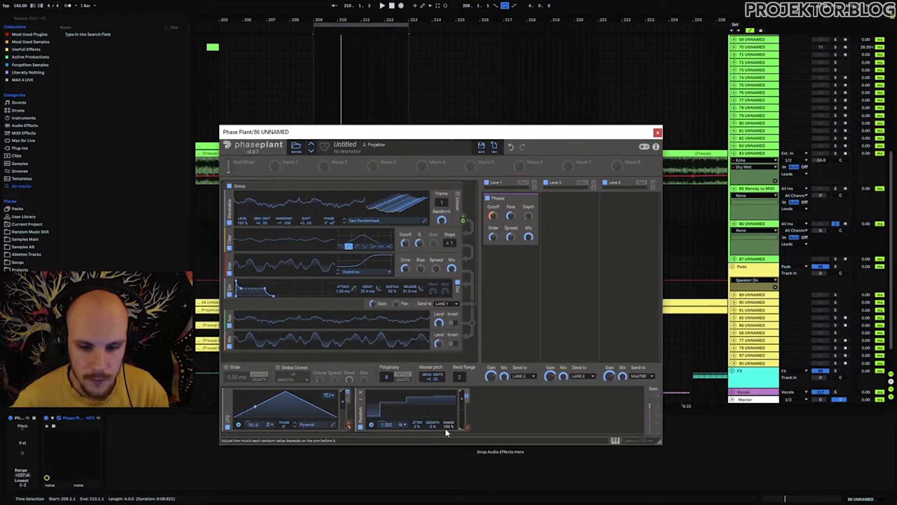
{"action": "left_click", "coordinate": [480, 409]}
{"action": "left_click", "coordinate": [501, 402]}
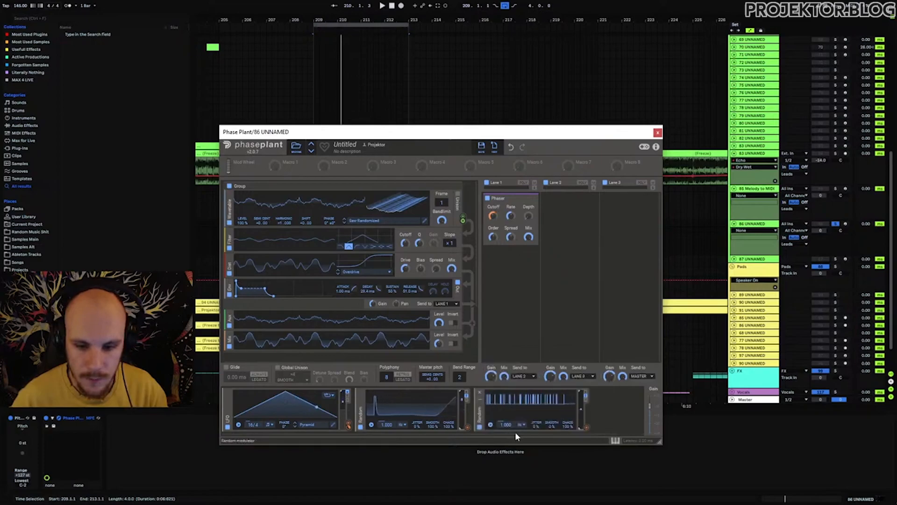
- Cross-modulate the rates of the two Random modulators, and set the first one's base rate to 0.701
{"action": "left_click_drag", "start_coordinate": [585, 427], "coordinate": [386, 426]}
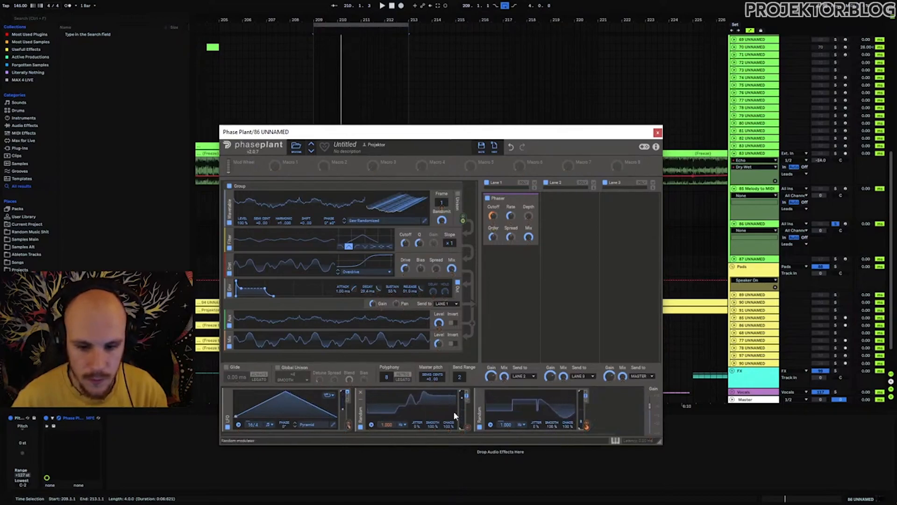
{"action": "left_click_drag", "start_coordinate": [469, 428], "coordinate": [506, 427]}
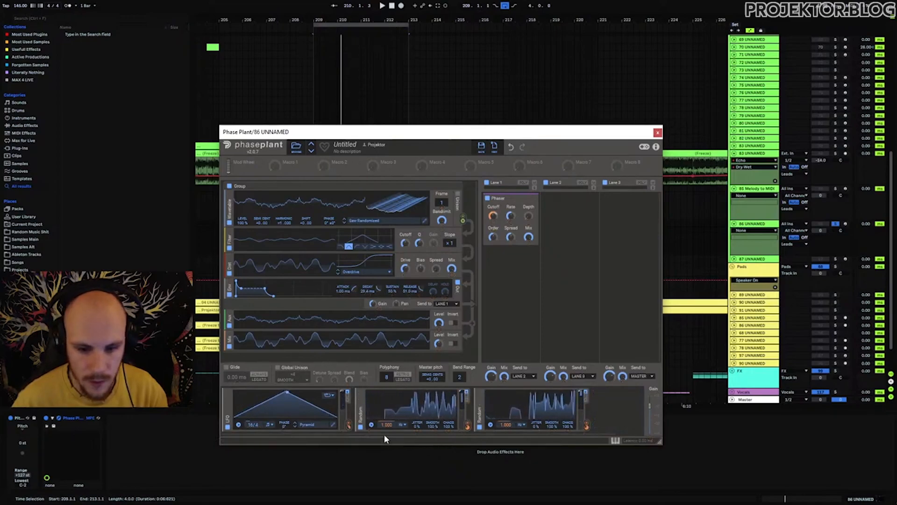
{"action": "mouse_move", "coordinate": [387, 429]}
{"action": "left_mouse_down"}
{"action": "mouse_move", "coordinate": [387, 395]}
{"action": "mouse_move", "coordinate": [387, 428]}
{"action": "left_mouse_up"}
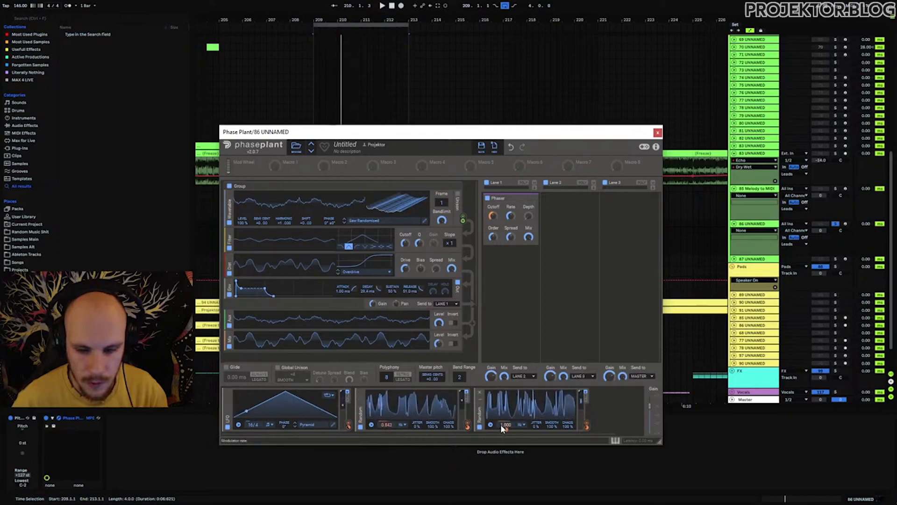
{"action": "left_click_drag", "start_coordinate": [386, 425], "coordinate": [386, 428]}
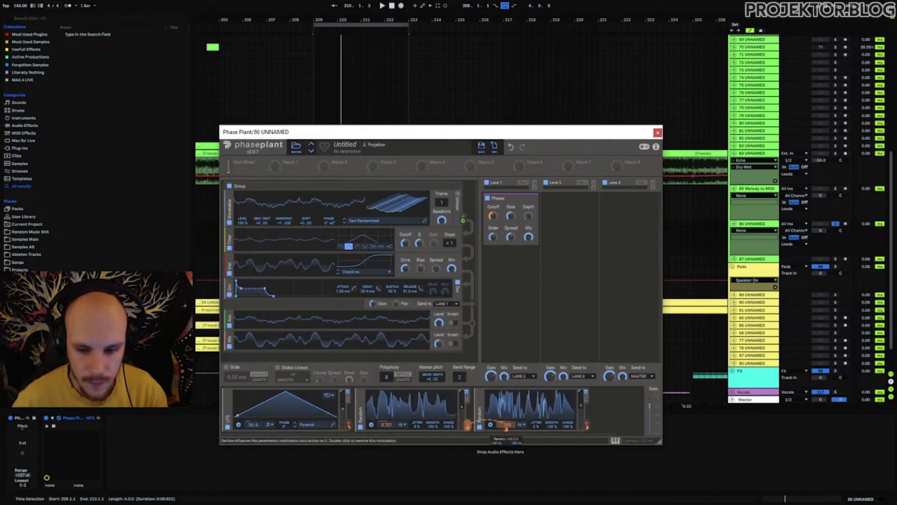
{"action": "left_click_drag", "start_coordinate": [467, 424], "coordinate": [506, 428]}
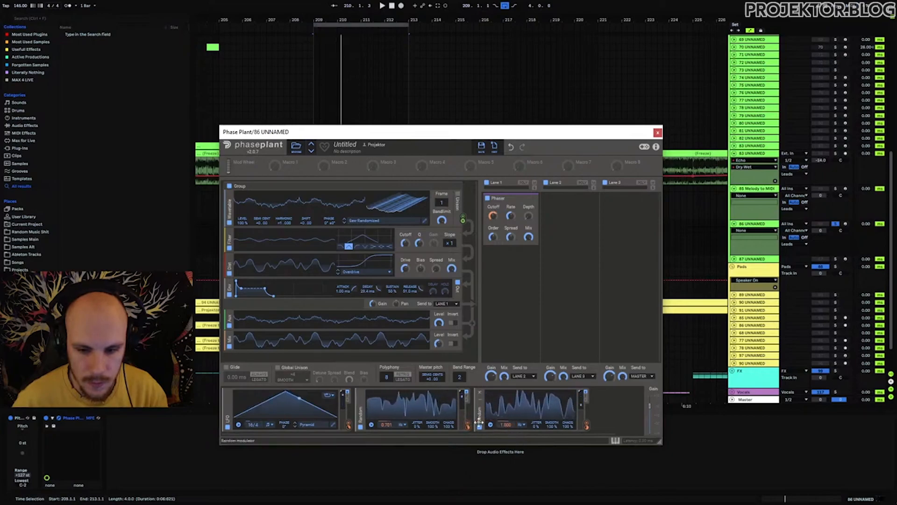
- Modulate the filter's cutoff with the first Random modulator and its Q with the second, and play the result
{"action": "left_click", "coordinate": [629, 415]}
{"action": "left_click", "coordinate": [506, 320]}
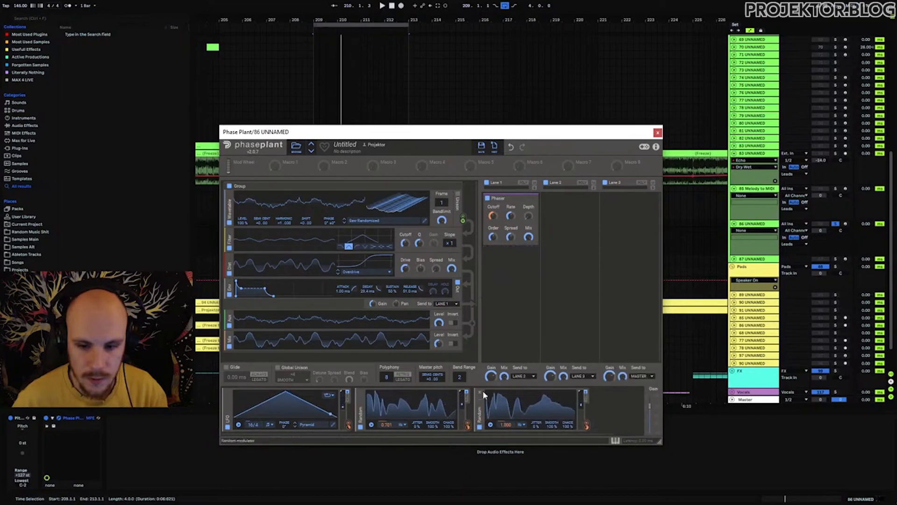
{"action": "left_click", "coordinate": [467, 424]}
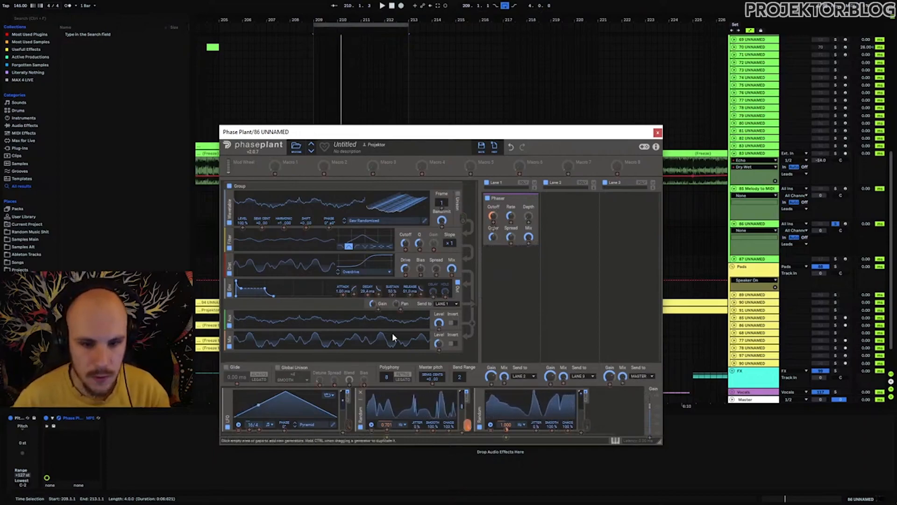
{"action": "left_click_drag", "start_coordinate": [405, 249], "coordinate": [405, 244]}
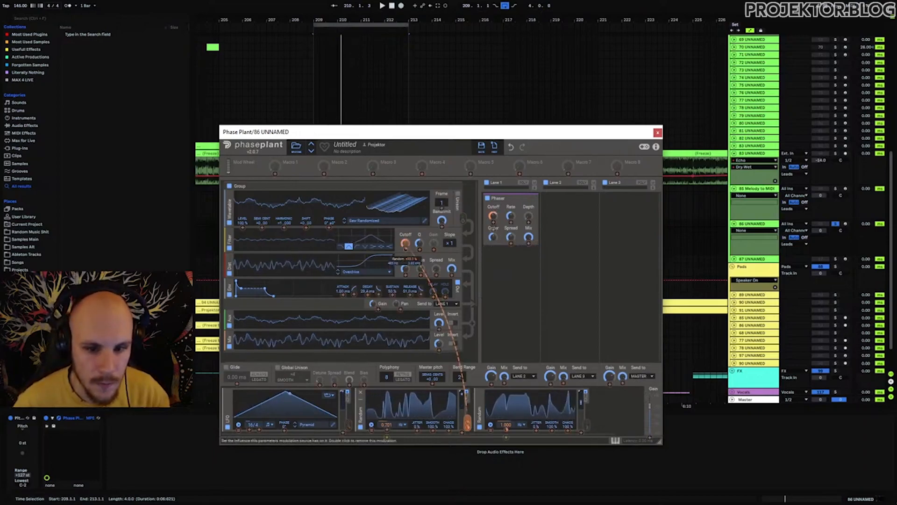
{"action": "left_click", "coordinate": [528, 353]}
{"action": "left_click", "coordinate": [585, 422]}
{"action": "left_click_drag", "start_coordinate": [419, 250], "coordinate": [406, 244]}
{"action": "left_click", "coordinate": [491, 266]}
{"action": "key", "text": "space"}
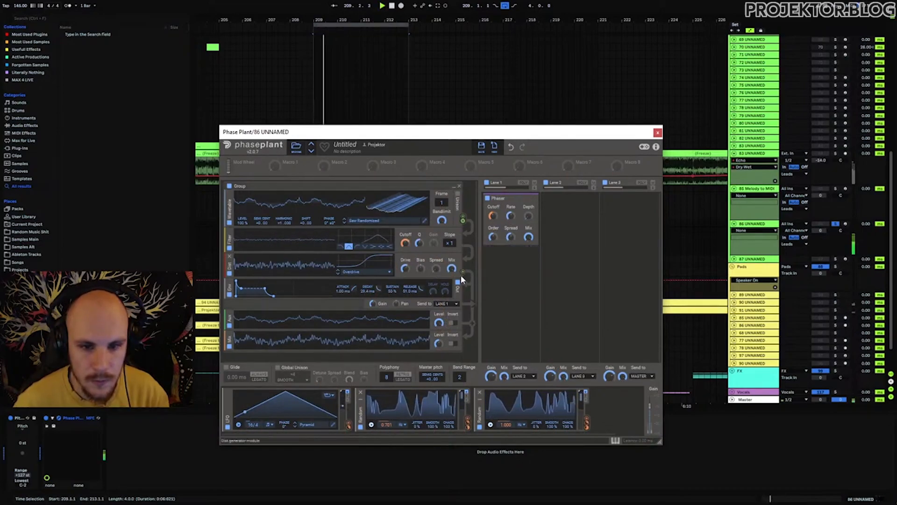
- Set the note trigger of both Random modulators to never trigger from note on
{"action": "left_click", "coordinate": [489, 425]}
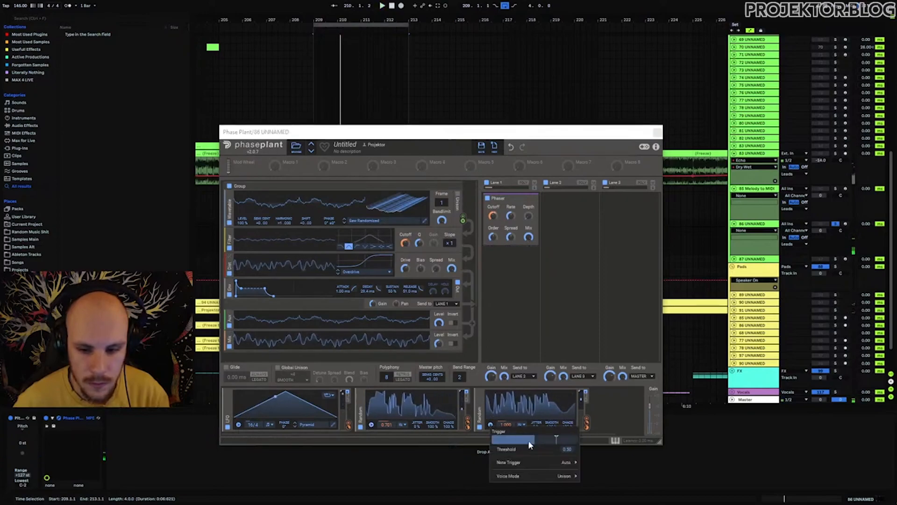
{"action": "mouse_move", "coordinate": [537, 465]}
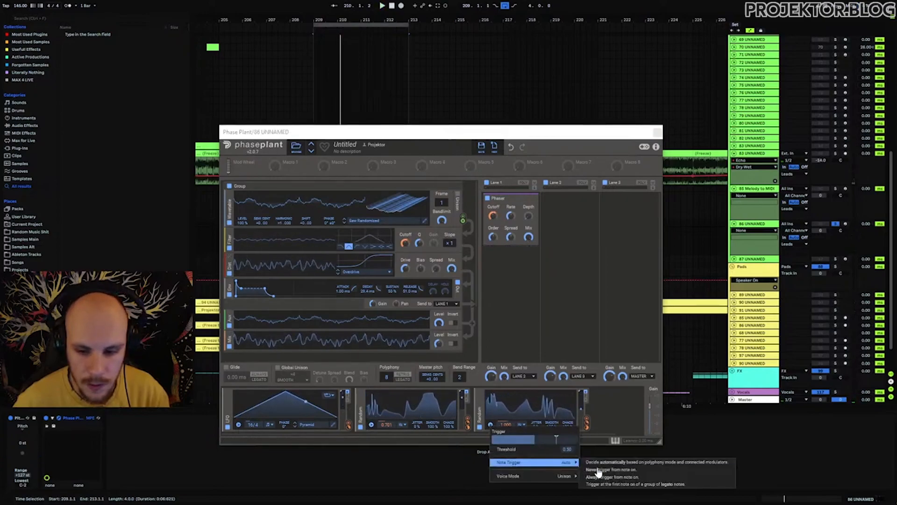
{"action": "left_click", "coordinate": [615, 472]}
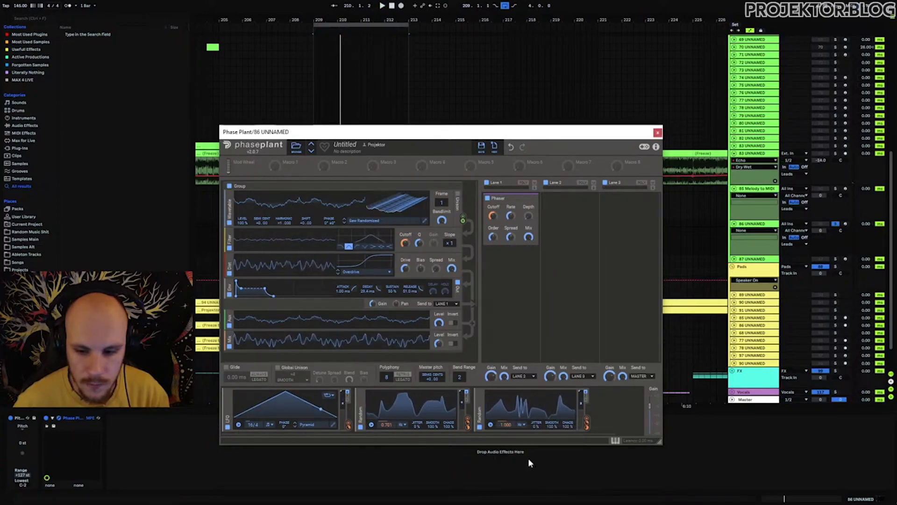
{"action": "left_click", "coordinate": [371, 424]}
{"action": "mouse_move", "coordinate": [440, 467]}
{"action": "left_click", "coordinate": [484, 466]}
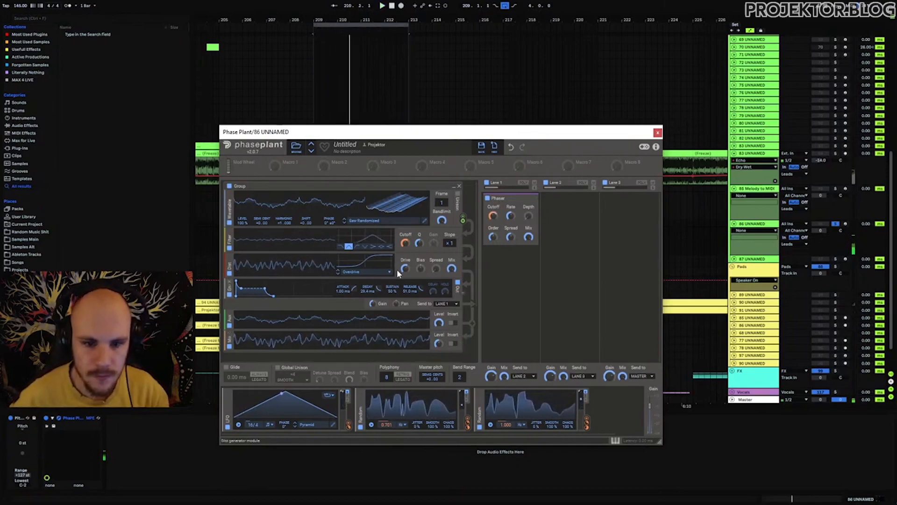
- Adjust the spread of the group's Distortion module and stop playback
{"action": "left_click_drag", "start_coordinate": [436, 268], "coordinate": [436, 254]}
{"action": "key", "text": "space"}
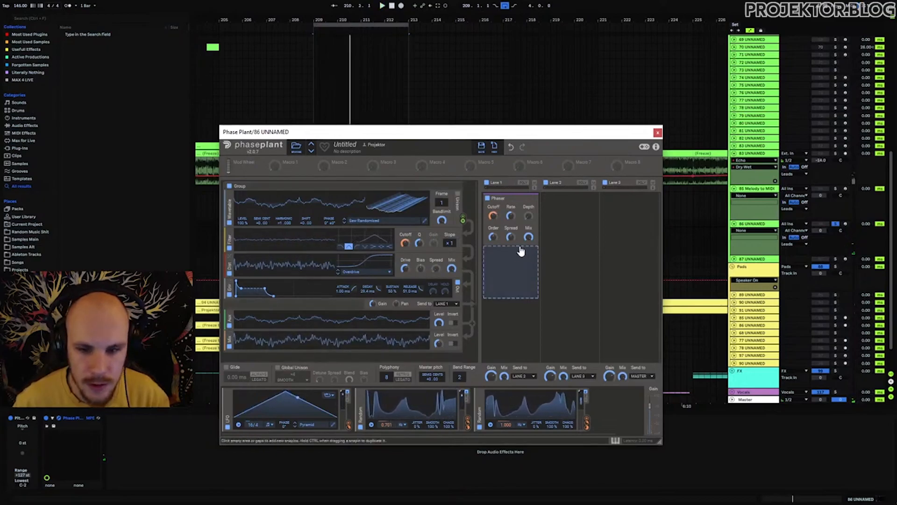
- Add a Slice EQ below the Phaser in lane 1 and shape its curve to cut the low frequencies
{"action": "left_click", "coordinate": [512, 262]}
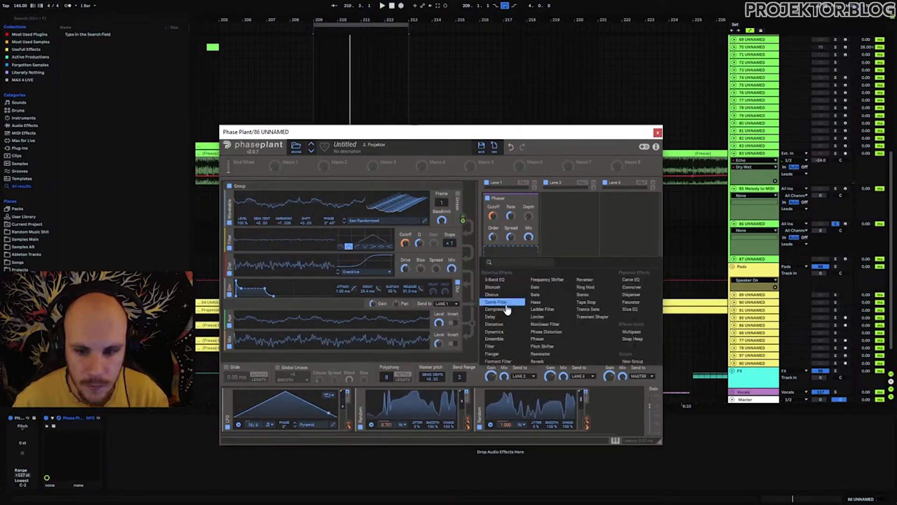
{"action": "left_click", "coordinate": [637, 311]}
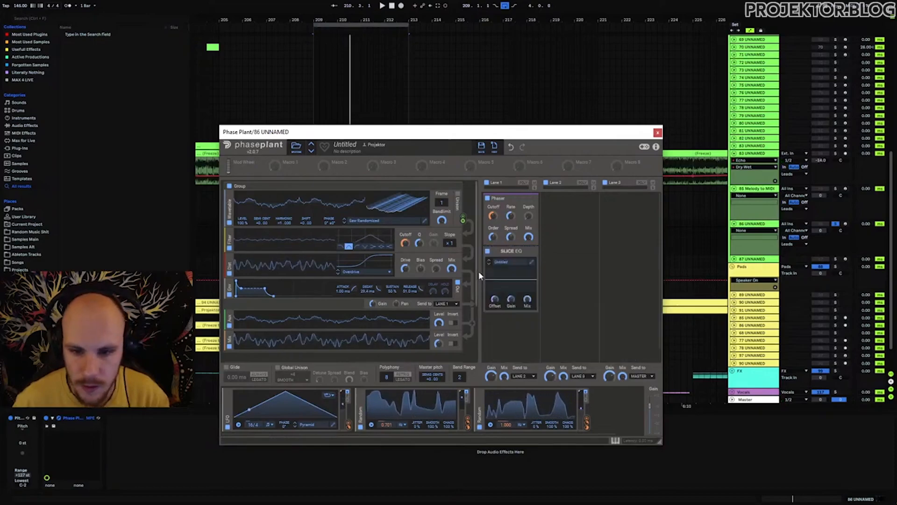
{"action": "left_click", "coordinate": [531, 264]}
{"action": "key", "text": "space"}
{"action": "left_click_drag", "start_coordinate": [262, 259], "coordinate": [353, 268]}
{"action": "left_click", "coordinate": [660, 100]}
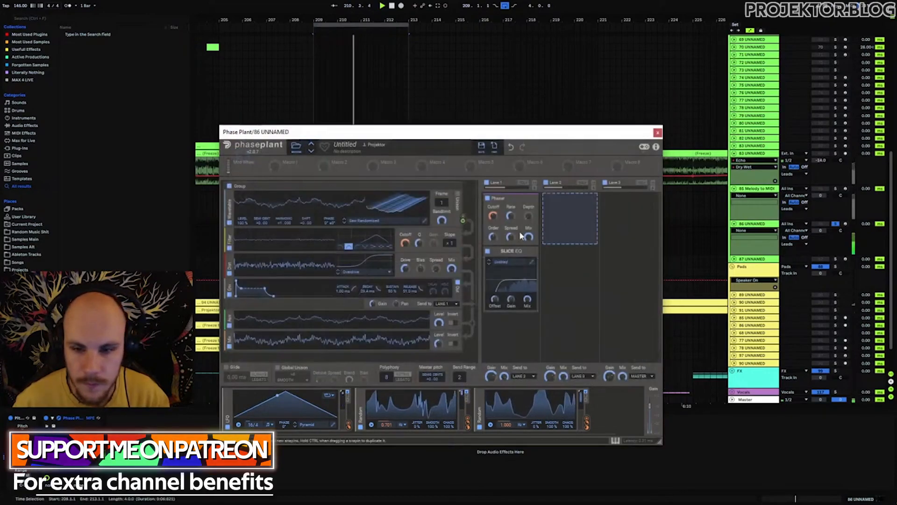
- Add a Distortion effect below the Slice EQ in lane 1 and look through its distortion types
{"action": "left_click", "coordinate": [500, 331]}
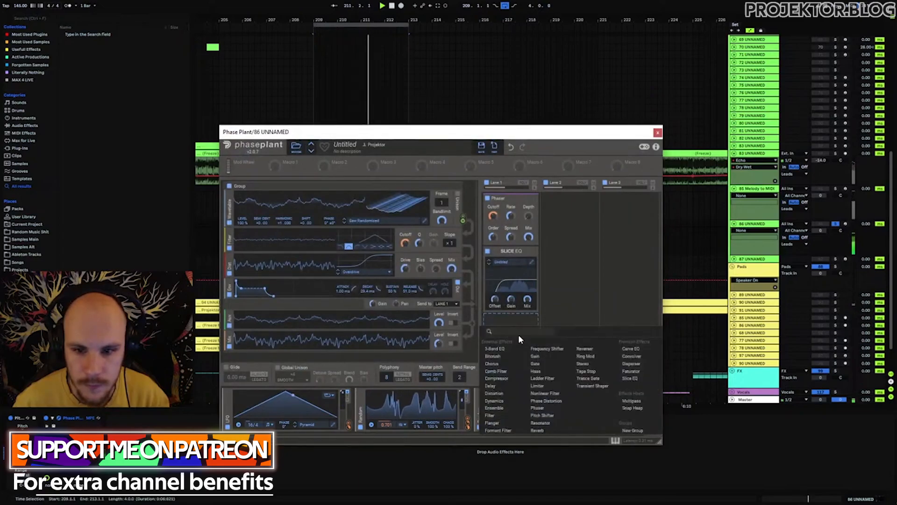
{"action": "left_click", "coordinate": [506, 396]}
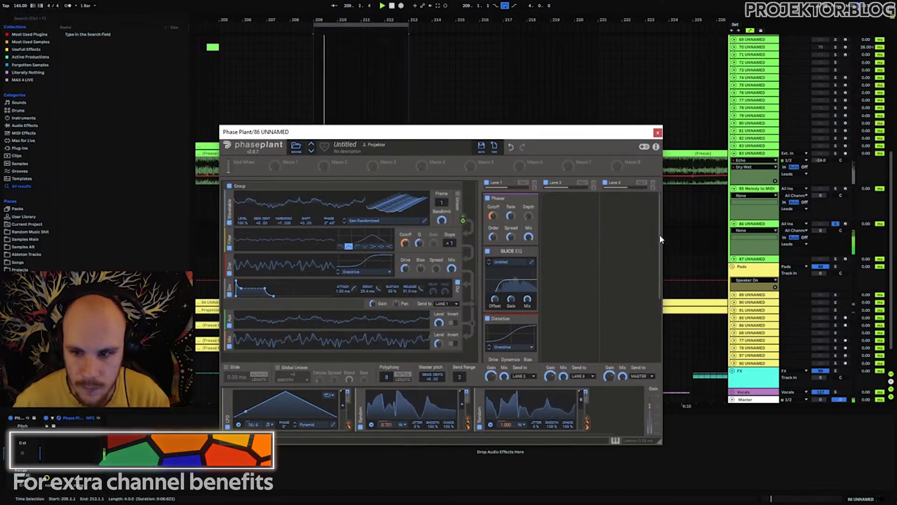
{"action": "scroll", "coordinate": [508, 282], "scroll_direction": "down", "scroll_amount": 3}
{"action": "left_click", "coordinate": [510, 274]}
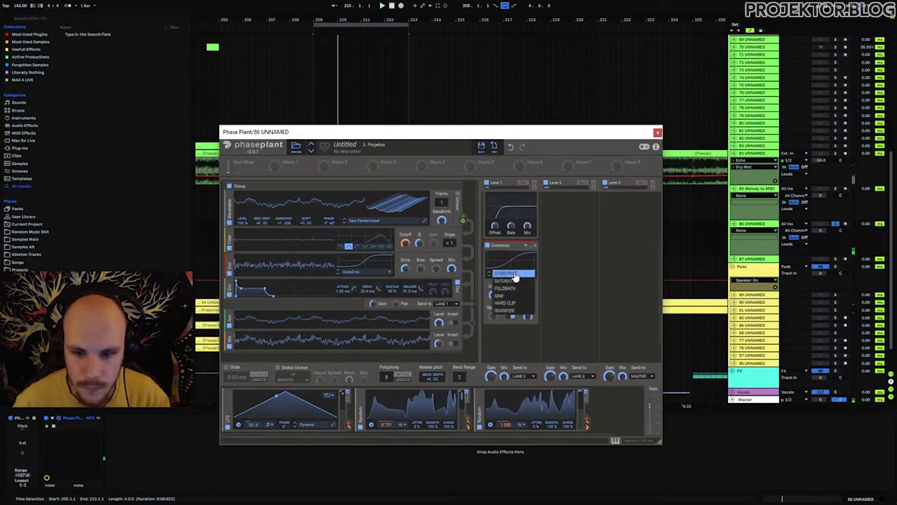
{"action": "left_click", "coordinate": [535, 244]}
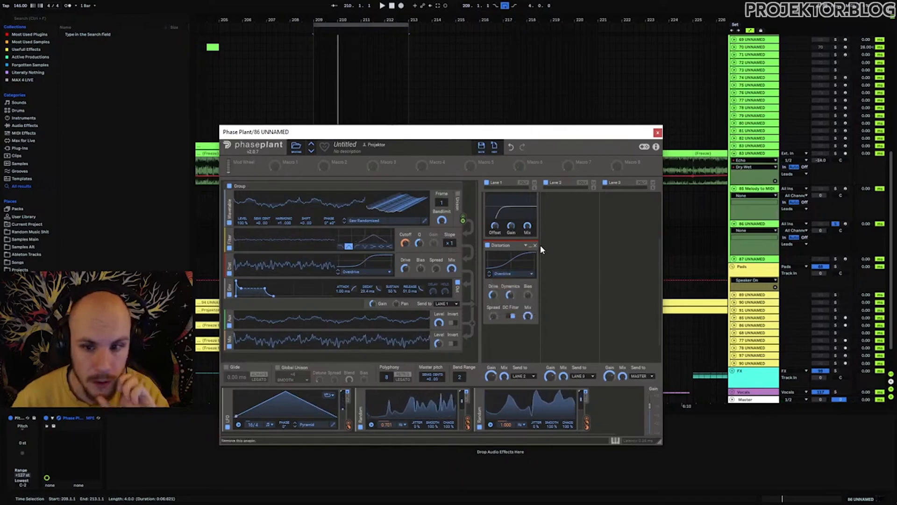
{"action": "left_click", "coordinate": [657, 133]}
{"action": "right_click", "coordinate": [181, 447]}
{"action": "right_click", "coordinate": [180, 447]}
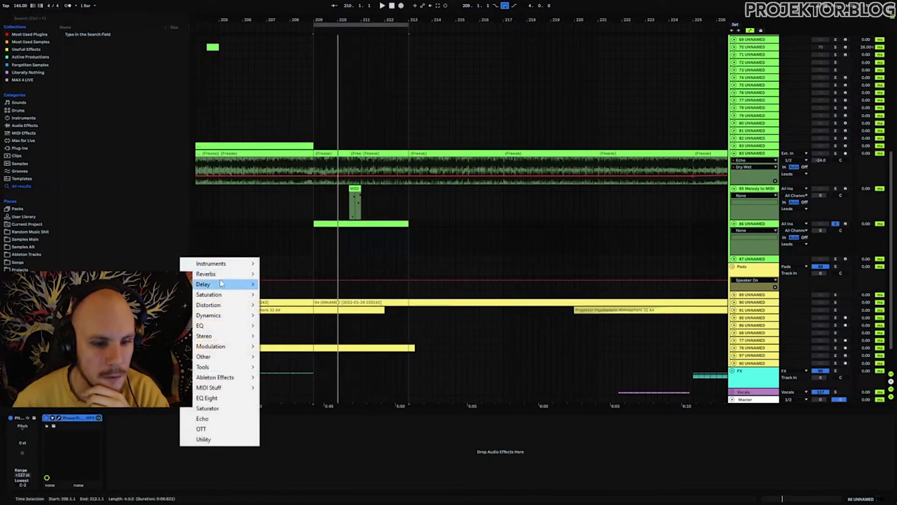
{"action": "mouse_move", "coordinate": [219, 305]}
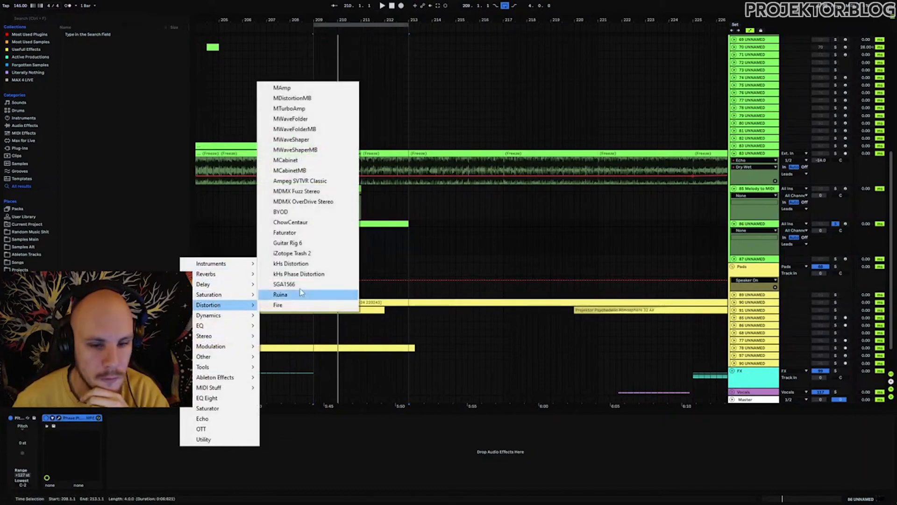
{"action": "left_click", "coordinate": [316, 140]}
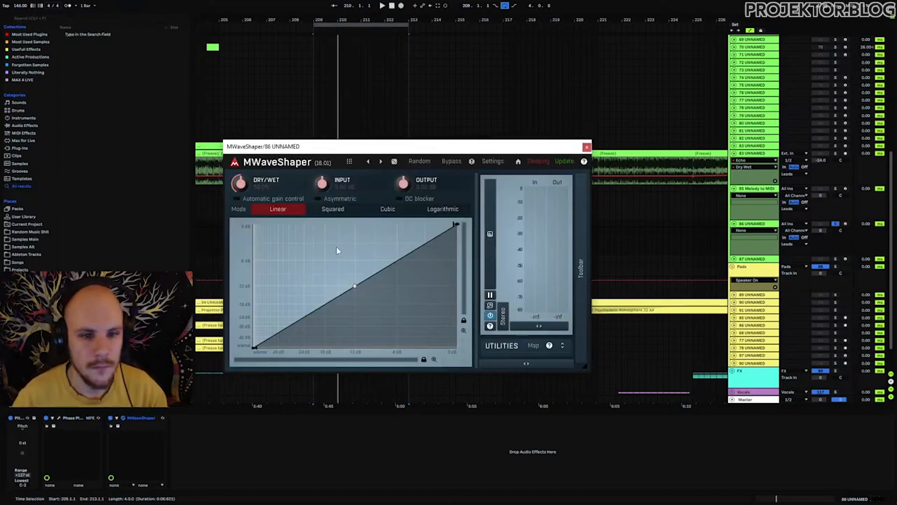
{"action": "key", "text": "ctrl+alt+p"}
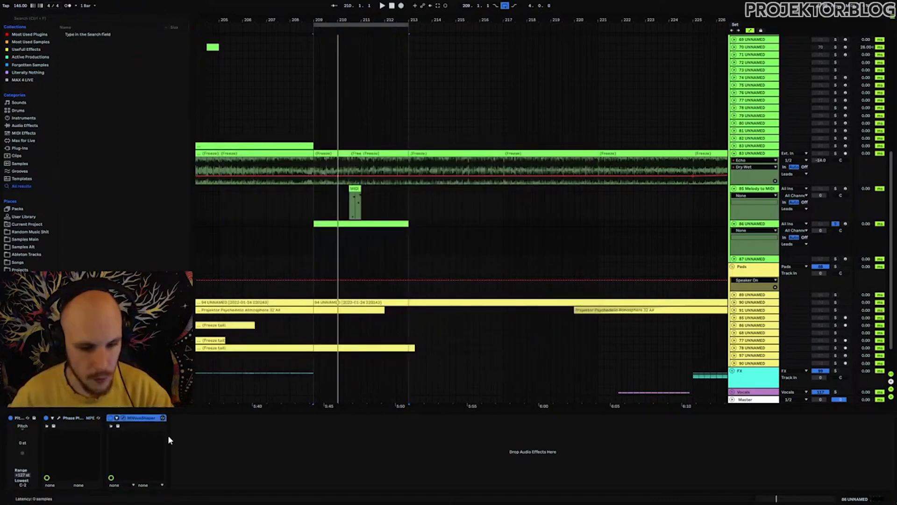
{"action": "key", "text": "Delete"}
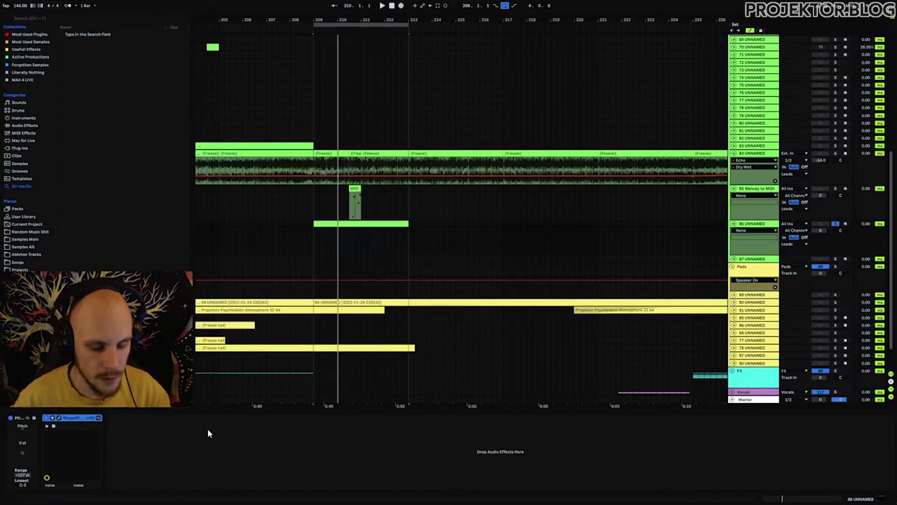
- Add MWaveShaperMB from the distortion effects after Phase Plant, open its edit view and create three default bands
{"action": "right_click", "coordinate": [156, 436]}
{"action": "mouse_move", "coordinate": [211, 279]}
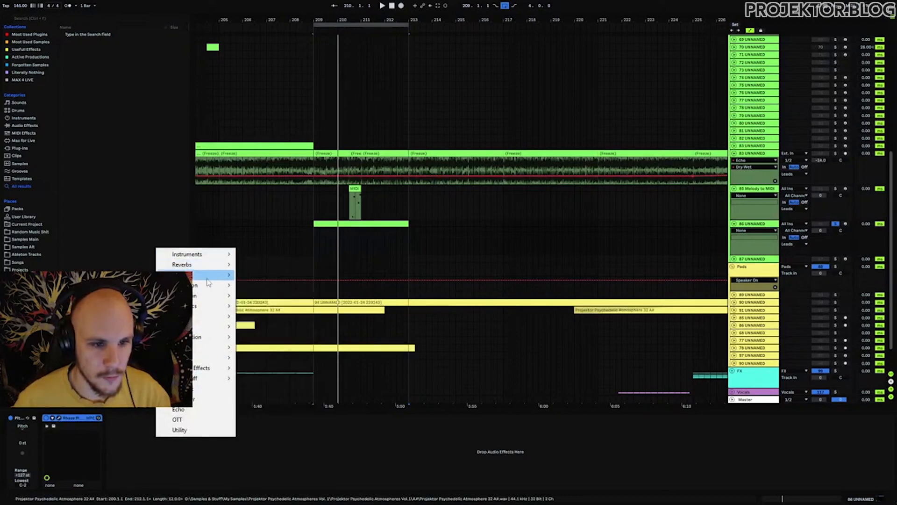
{"action": "mouse_move", "coordinate": [204, 301]}
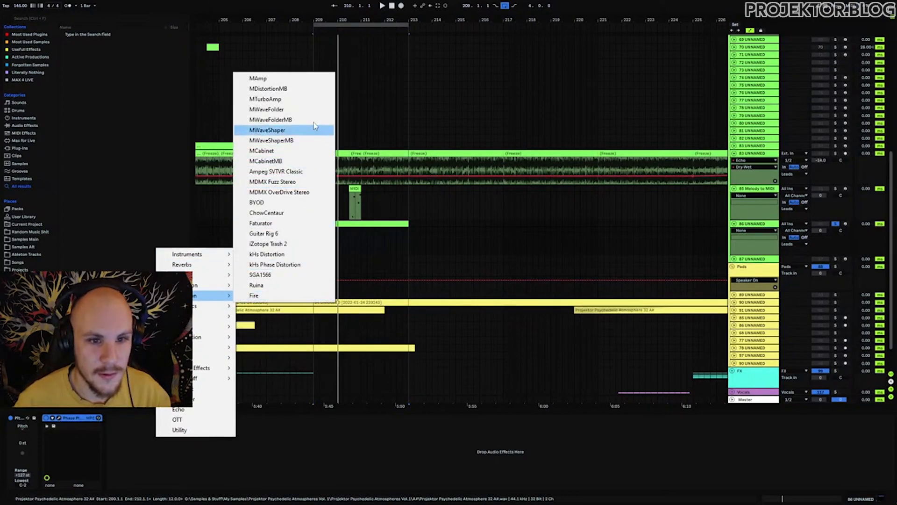
{"action": "left_click_drag", "start_coordinate": [297, 123], "coordinate": [288, 142]}
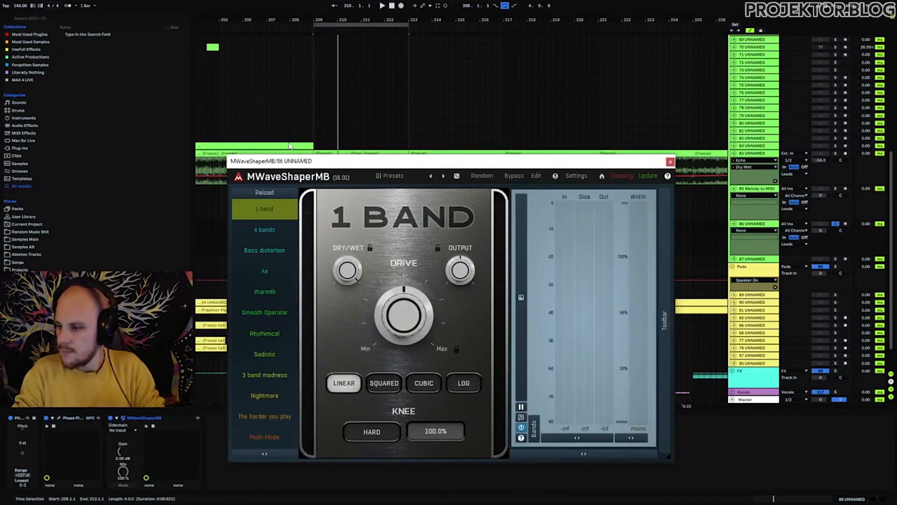
{"action": "left_click", "coordinate": [536, 176]}
{"action": "right_click", "coordinate": [385, 227]}
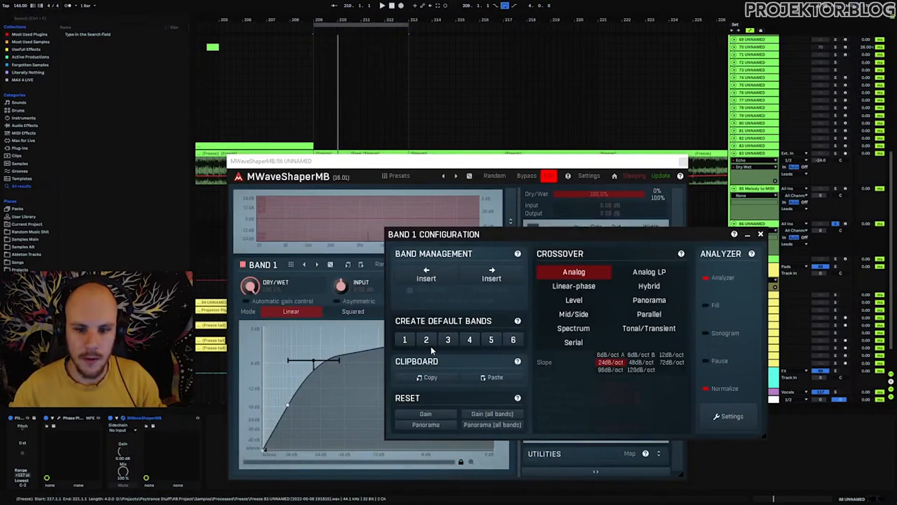
{"action": "left_click", "coordinate": [447, 344]}
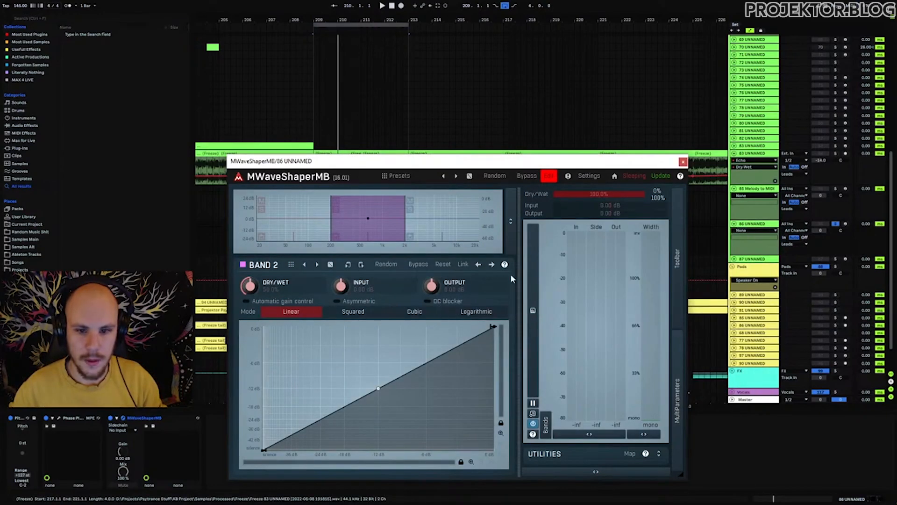
- Widen band 2 by raising its upper crossover to about 7870 Hz and lowering its lower crossover
{"action": "left_click", "coordinate": [433, 236]}
{"action": "left_click_drag", "start_coordinate": [406, 228], "coordinate": [438, 230]}
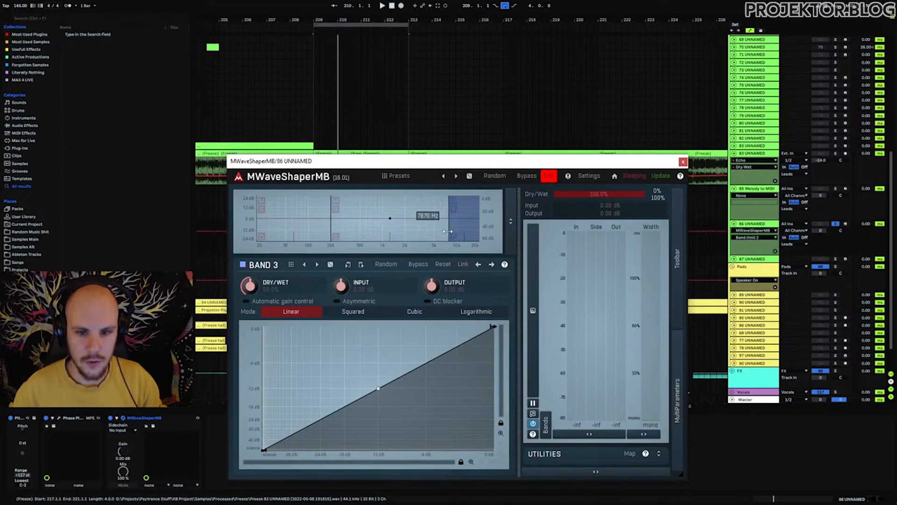
{"action": "left_click", "coordinate": [332, 227]}
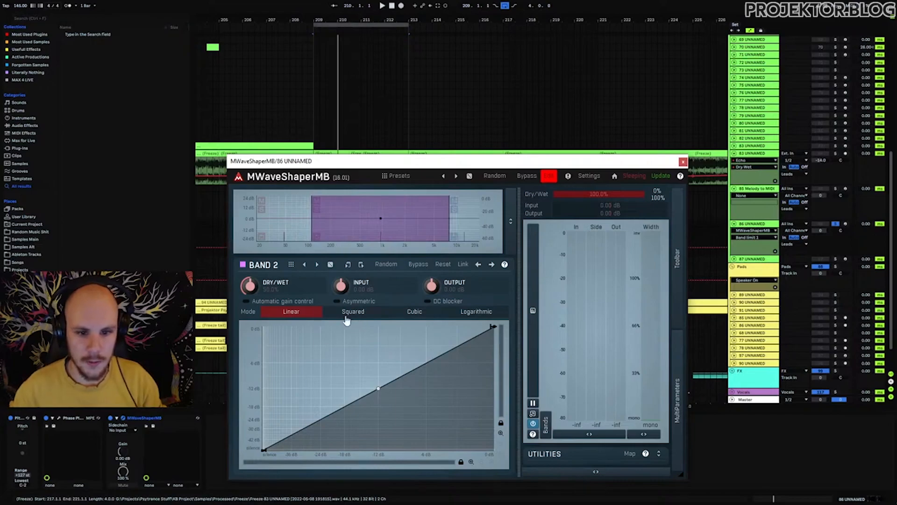
- Enable Asymmetric for band 2 and shape its transfer curve into a smooth S with an extra point in the upper half
{"action": "left_click", "coordinate": [337, 301]}
{"action": "mouse_move", "coordinate": [378, 389]}
{"action": "left_mouse_down"}
{"action": "mouse_move", "coordinate": [362, 362]}
{"action": "mouse_move", "coordinate": [378, 382]}
{"action": "left_mouse_up"}
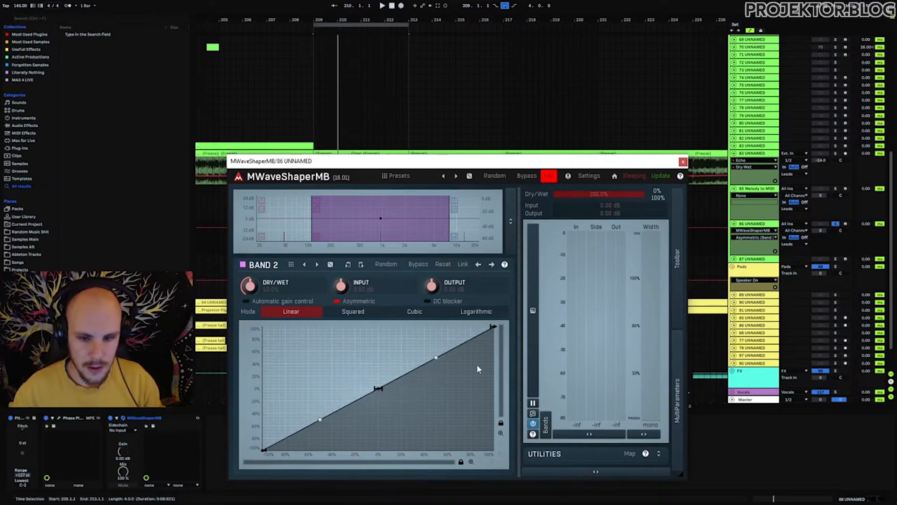
{"action": "double_click", "coordinate": [472, 352]}
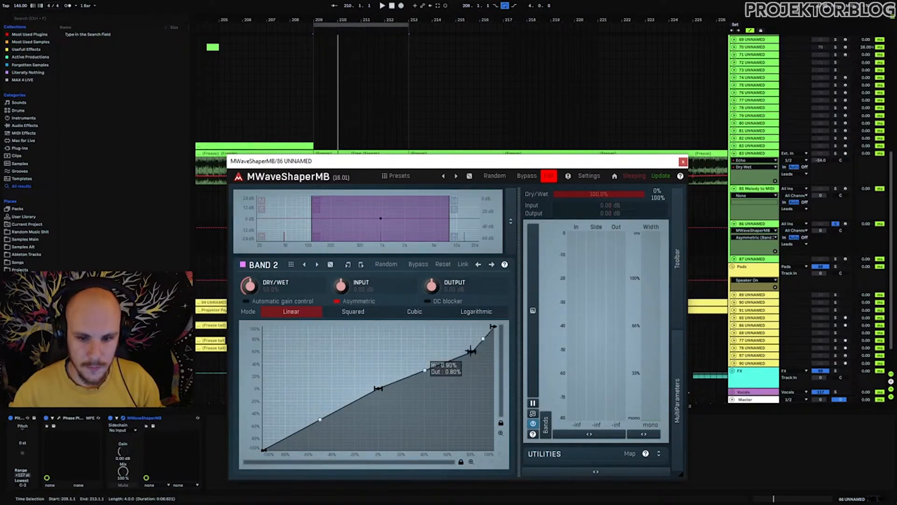
{"action": "left_click_drag", "start_coordinate": [454, 343], "coordinate": [454, 342]}
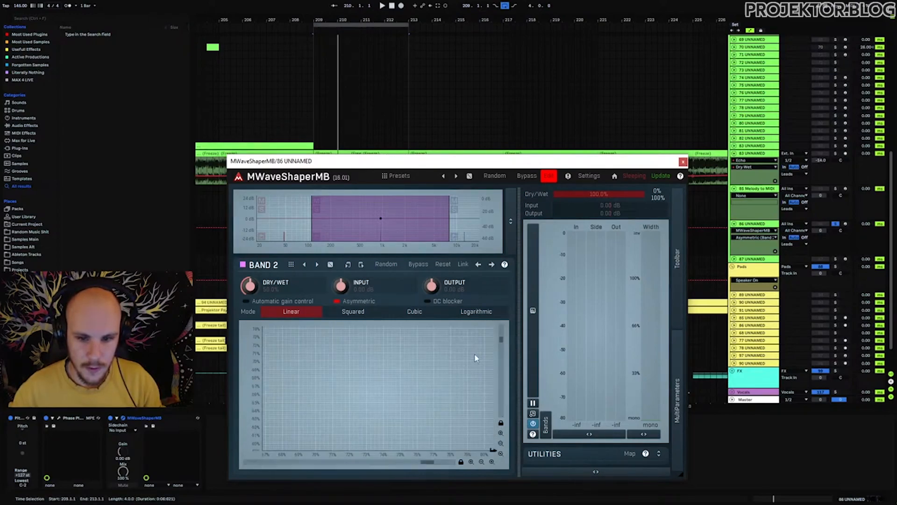
{"action": "left_click", "coordinate": [501, 443]}
{"action": "left_click", "coordinate": [501, 443]}
{"action": "left_click", "coordinate": [501, 443]}
{"action": "left_click", "coordinate": [502, 443]}
{"action": "left_click", "coordinate": [502, 443]}
{"action": "left_click", "coordinate": [501, 443]}
{"action": "left_click", "coordinate": [501, 443]}
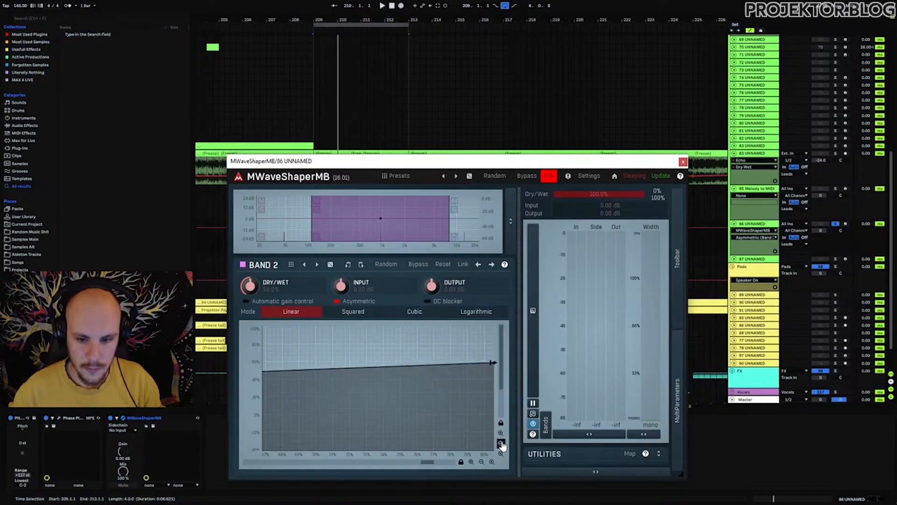
{"action": "left_click", "coordinate": [502, 443]}
{"action": "left_click", "coordinate": [491, 462]}
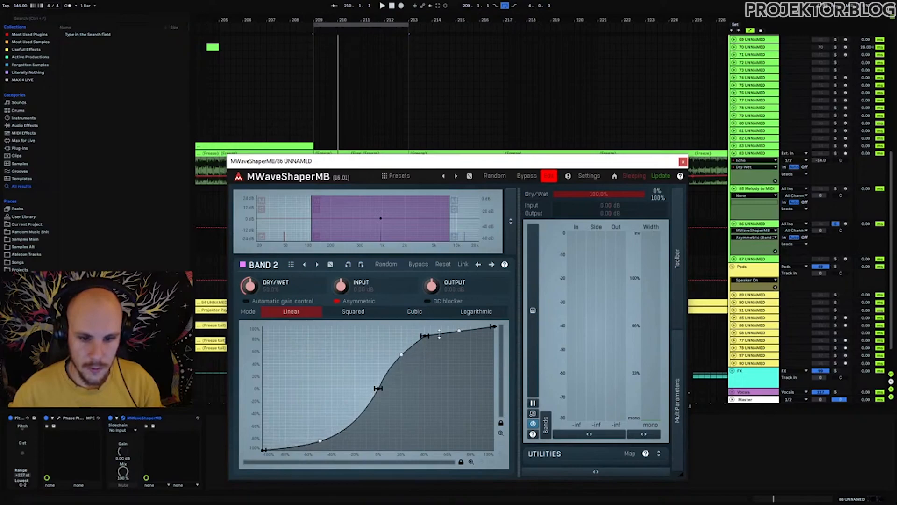
- Start playback and extend band 2 down to the lowest end of the spectrum
{"action": "key", "text": "space"}
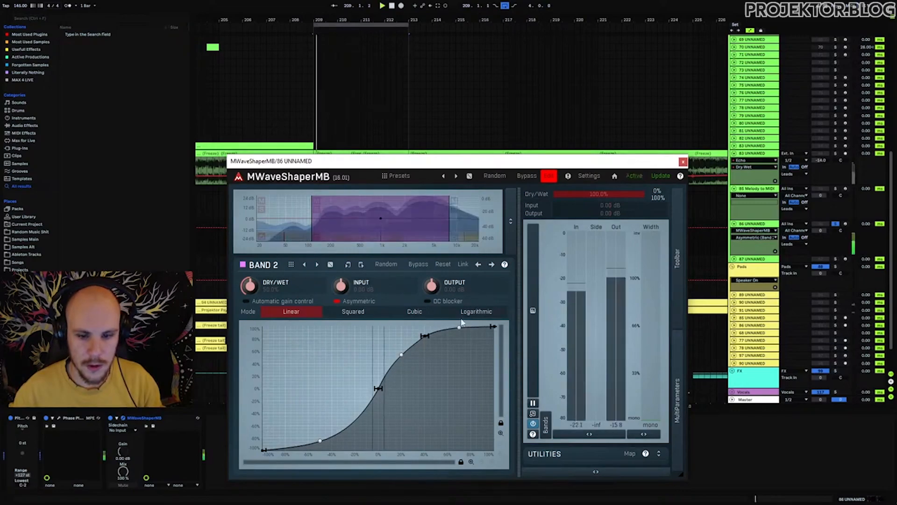
{"action": "left_click_drag", "start_coordinate": [314, 230], "coordinate": [224, 239]}
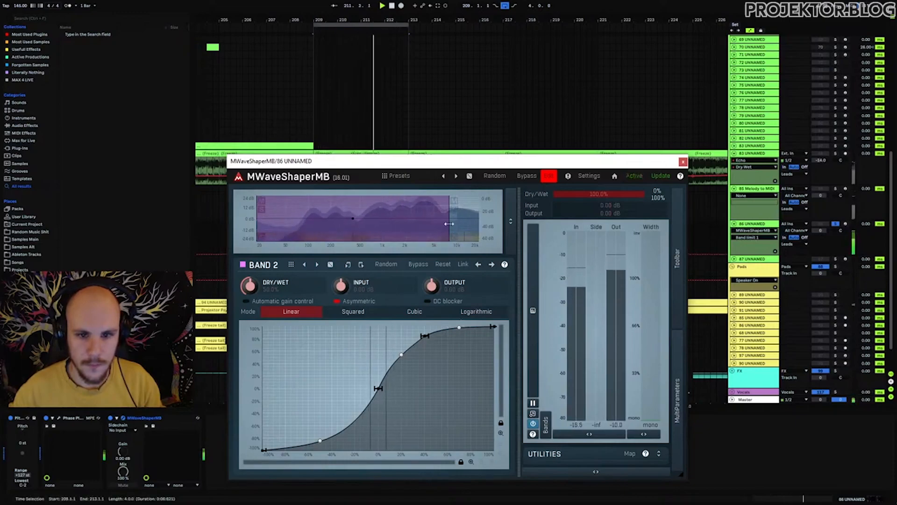
- Bend band 3's transfer curve strongly upward with its end point at 0 dB and lower the crossover between bands 2 and 3
{"action": "left_click", "coordinate": [465, 224]}
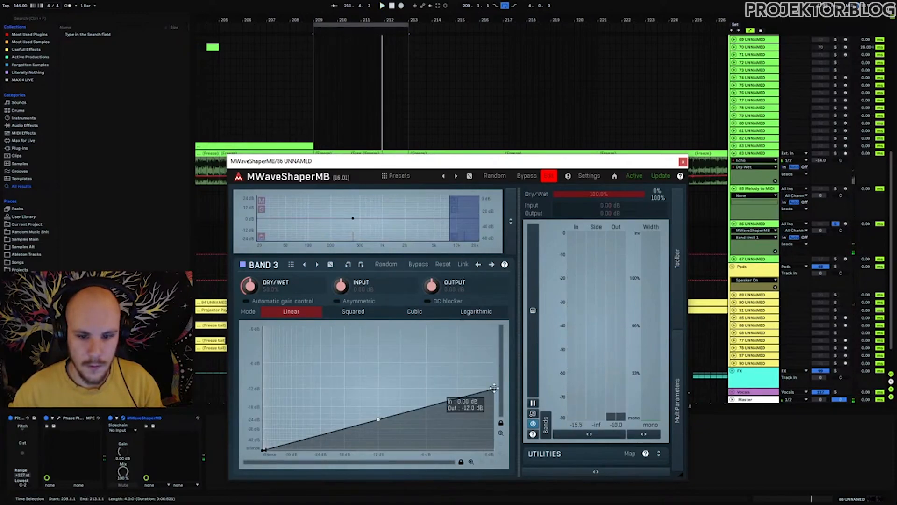
{"action": "left_click_drag", "start_coordinate": [494, 388], "coordinate": [499, 314]}
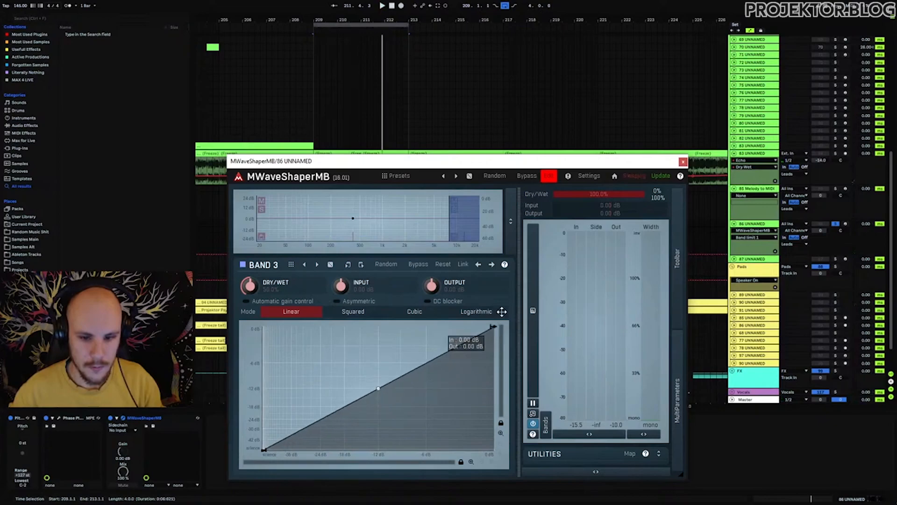
{"action": "key", "text": "space"}
{"action": "left_click_drag", "start_coordinate": [380, 393], "coordinate": [380, 334]}
{"action": "left_click_drag", "start_coordinate": [448, 230], "coordinate": [428, 230]}
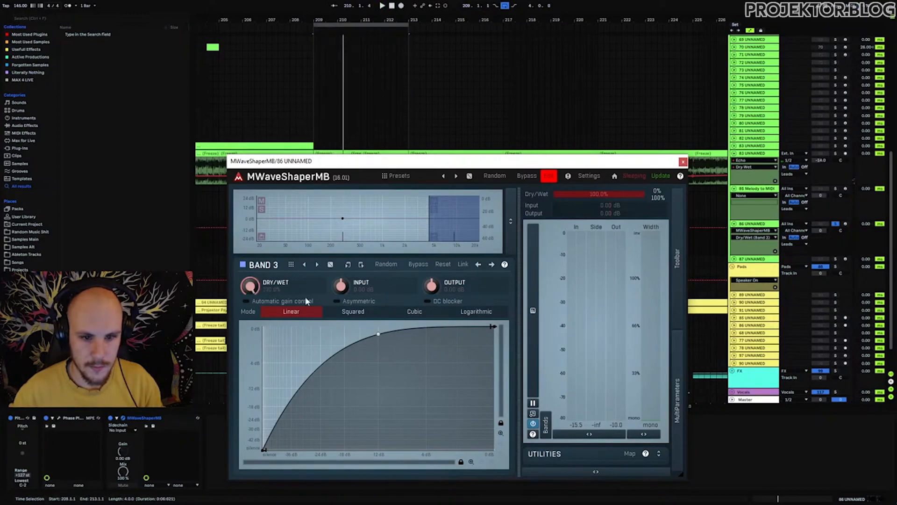
- Raise band 2's input gain and reduce its output gain while checking the sound in playback
{"action": "left_click", "coordinate": [375, 234]}
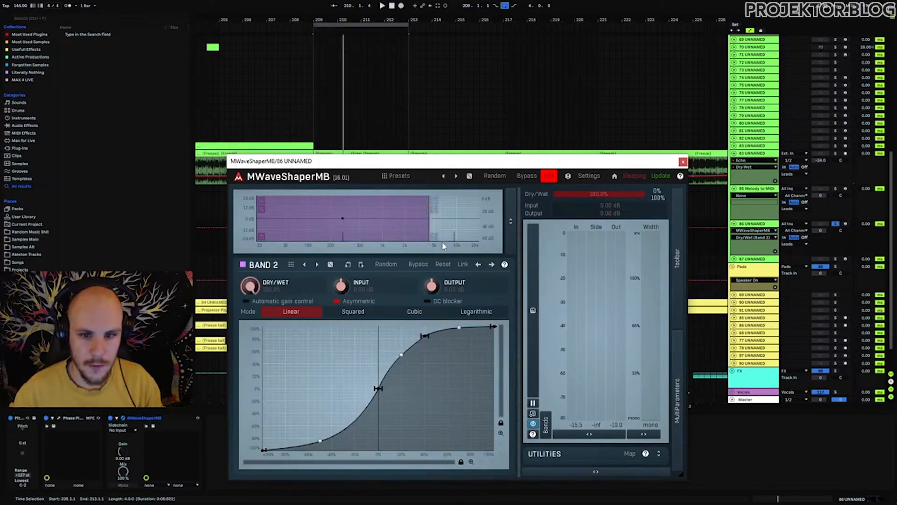
{"action": "key", "text": "space"}
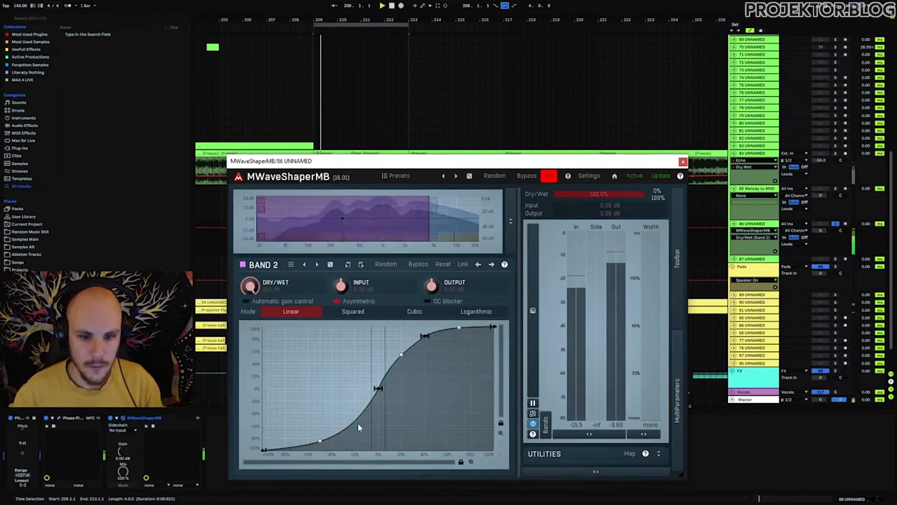
{"action": "left_click_drag", "start_coordinate": [341, 287], "coordinate": [342, 268]}
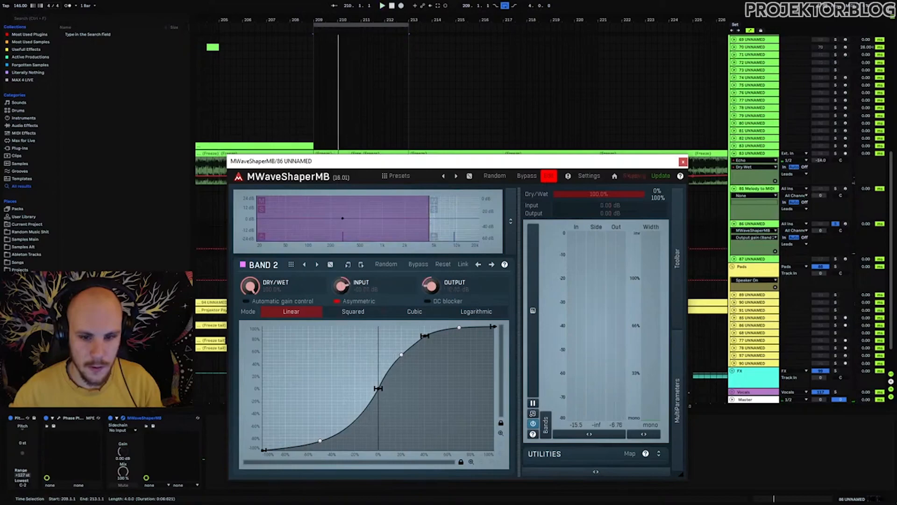
{"action": "key", "text": "space"}
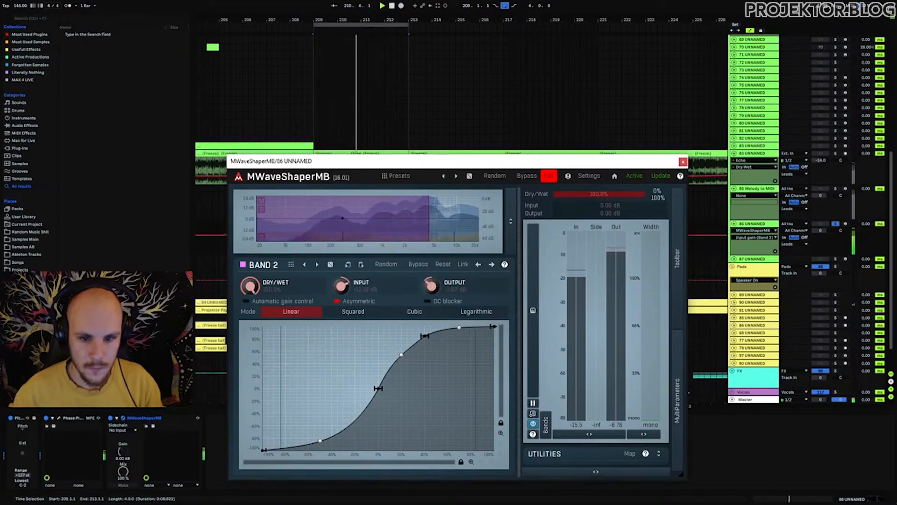
- Raise band 3's input gain, reduce its output gain and close the waveshaper window
{"action": "left_click", "coordinate": [444, 229]}
{"action": "left_click_drag", "start_coordinate": [353, 286], "coordinate": [378, 293]}
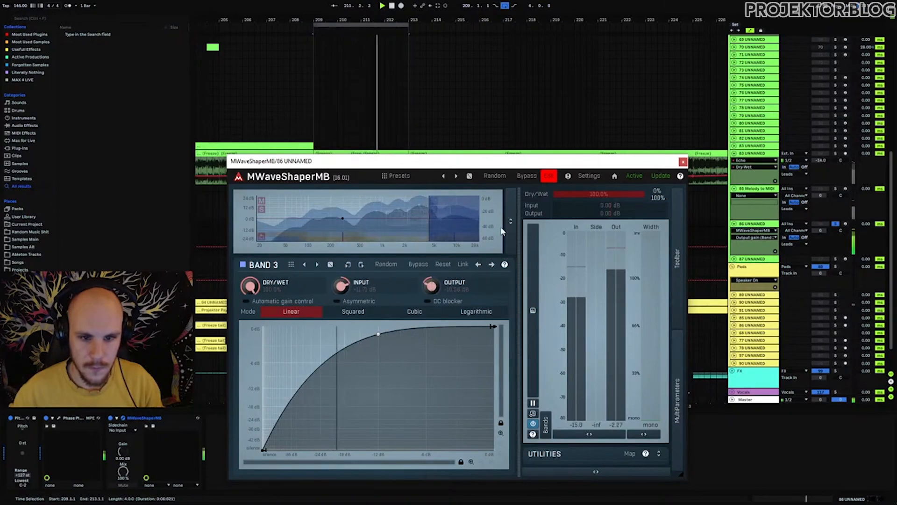
{"action": "left_click", "coordinate": [683, 162]}
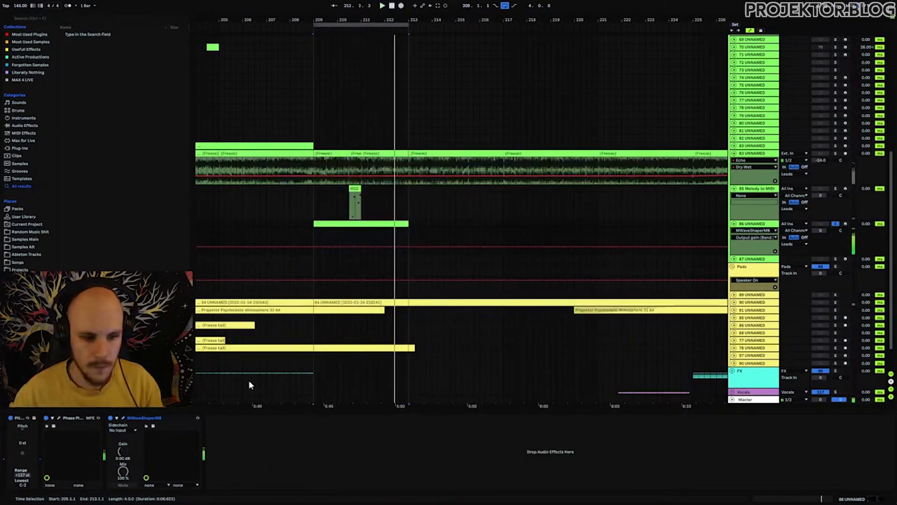
- Adjust the Phaser's mix in lane 1 of Phase Plant during playback and close the synth window
{"action": "left_click", "coordinate": [59, 417]}
{"action": "left_click_drag", "start_coordinate": [528, 223], "coordinate": [528, 235]}
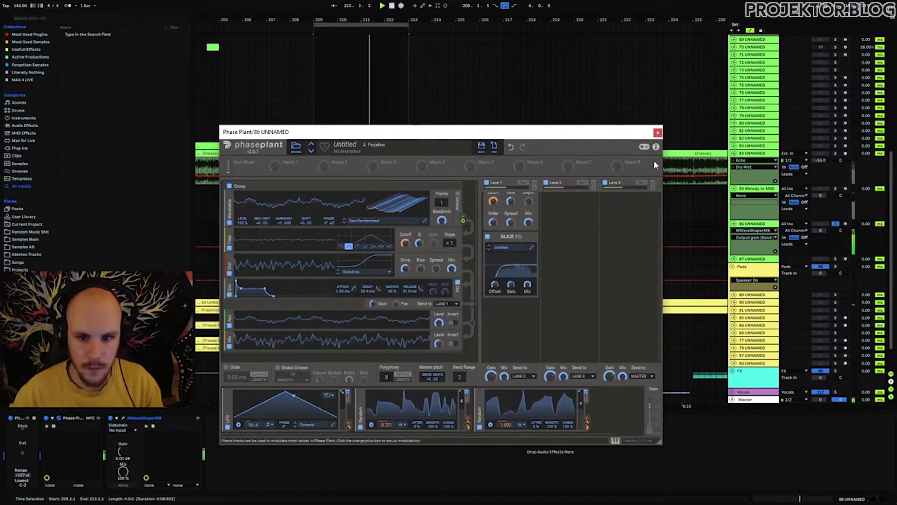
{"action": "left_click", "coordinate": [657, 133]}
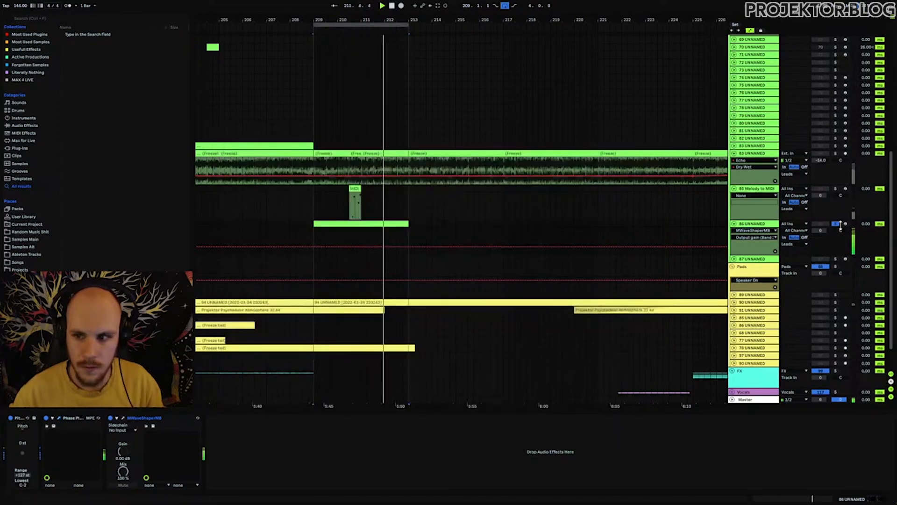
- Compare the original lead on track 83 with the recreated one on track 86 from bar 209, soloing each in turn
{"action": "left_click", "coordinate": [316, 238]}
{"action": "key", "text": "space"}
{"action": "key", "text": "space"}
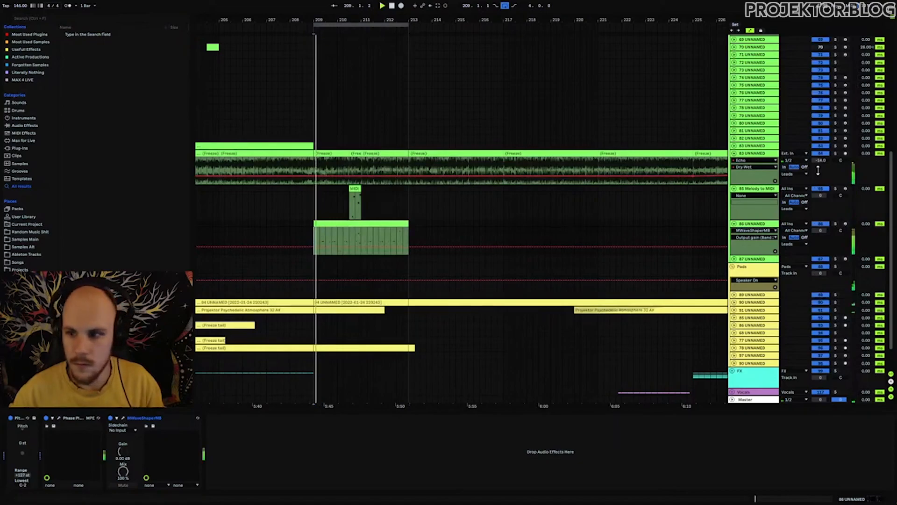
{"action": "left_click", "coordinate": [835, 153]}
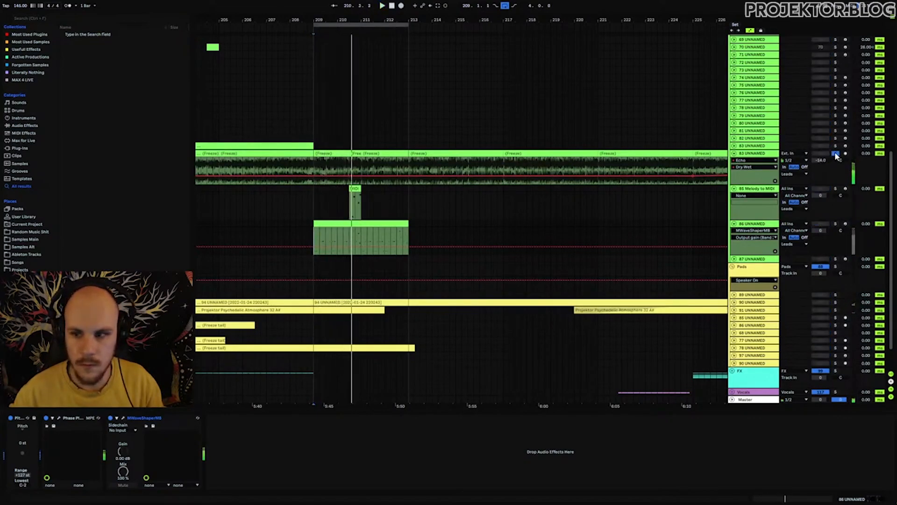
{"action": "left_click", "coordinate": [835, 152]}
{"action": "left_click", "coordinate": [764, 223]}
{"action": "left_click", "coordinate": [836, 224]}
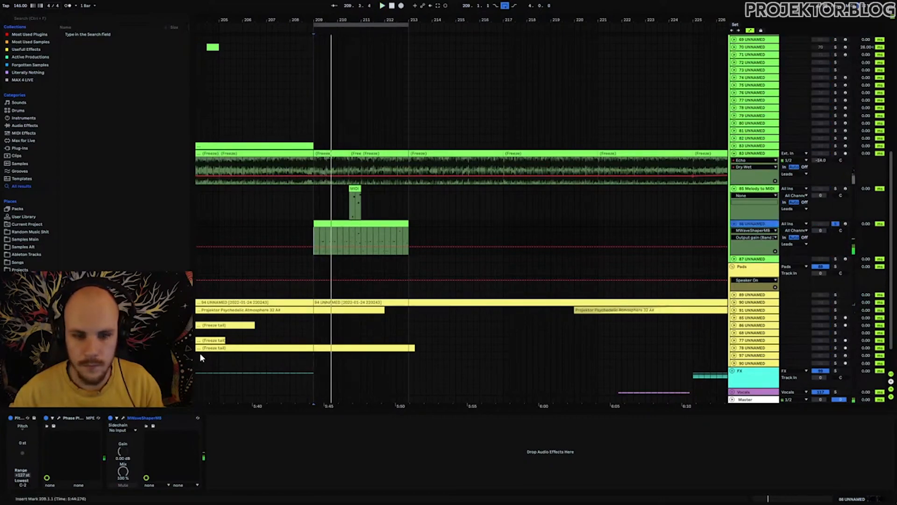
- Reopen Phase Plant, collapse the first generator group and route a second group with an envelope output to Lane 2
{"action": "left_click", "coordinate": [58, 417]}
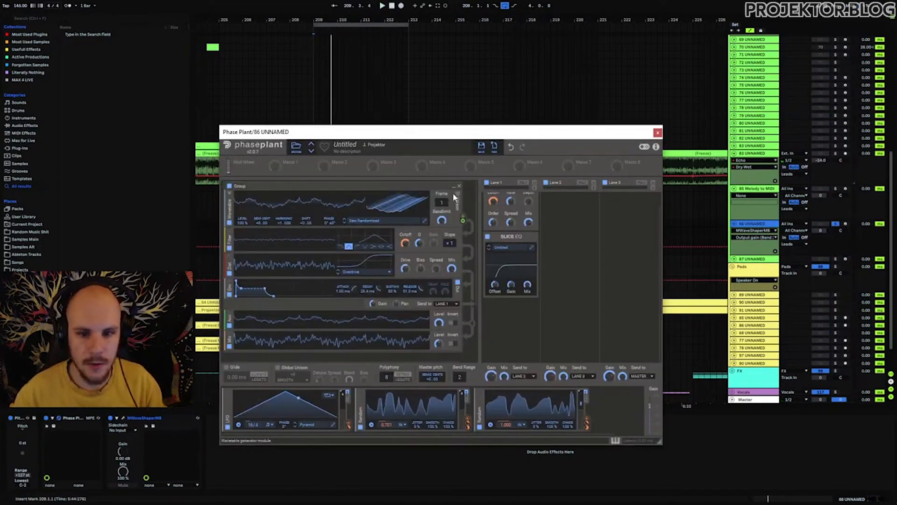
{"action": "left_click", "coordinate": [453, 186]}
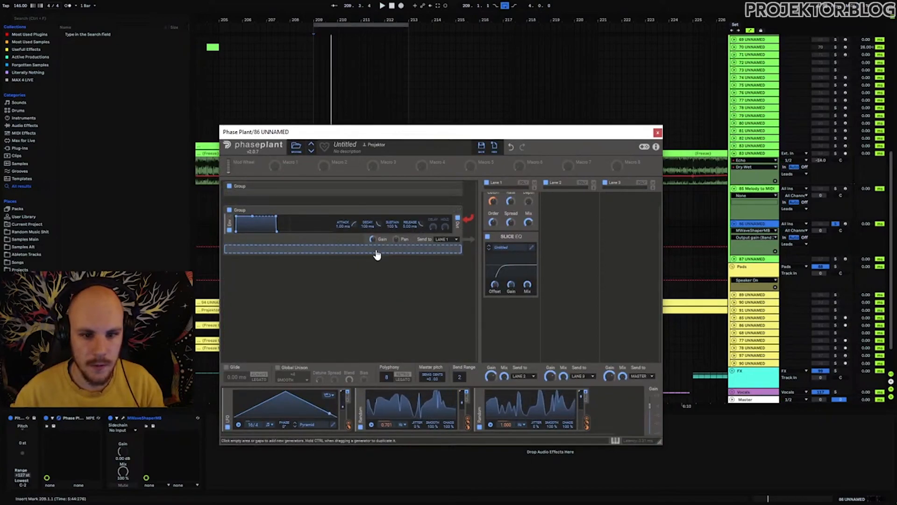
{"action": "left_click", "coordinate": [443, 238]}
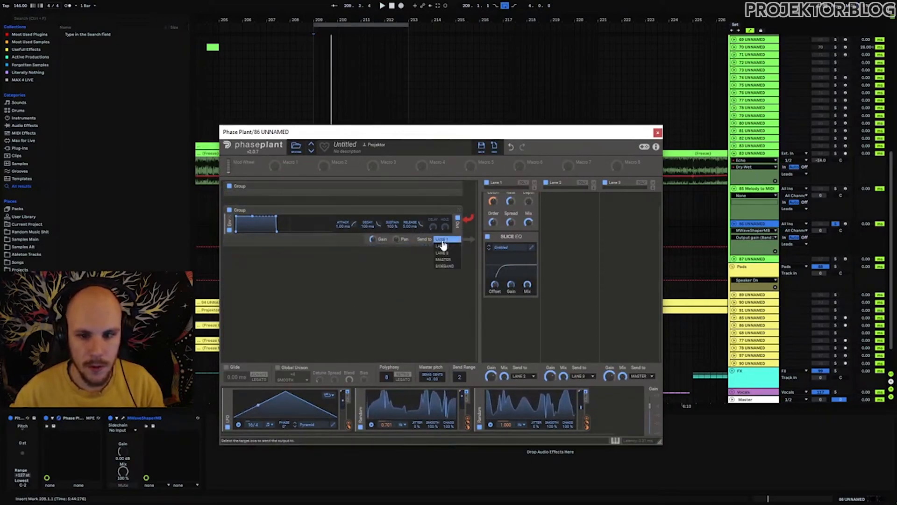
{"action": "left_click", "coordinate": [453, 246]}
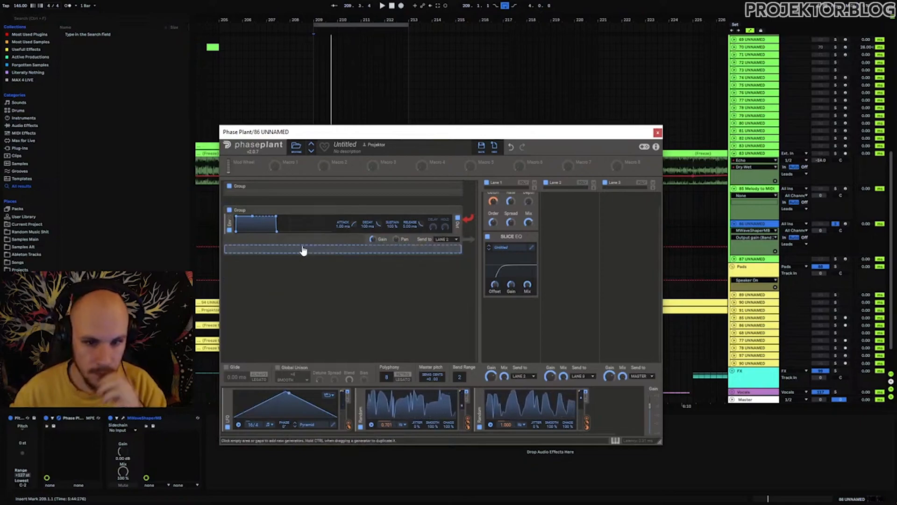
- Add a Noise generator and an Analog sine oscillator to the second group, placing both above the envelope with the oscillator first
{"action": "left_click", "coordinate": [301, 250]}
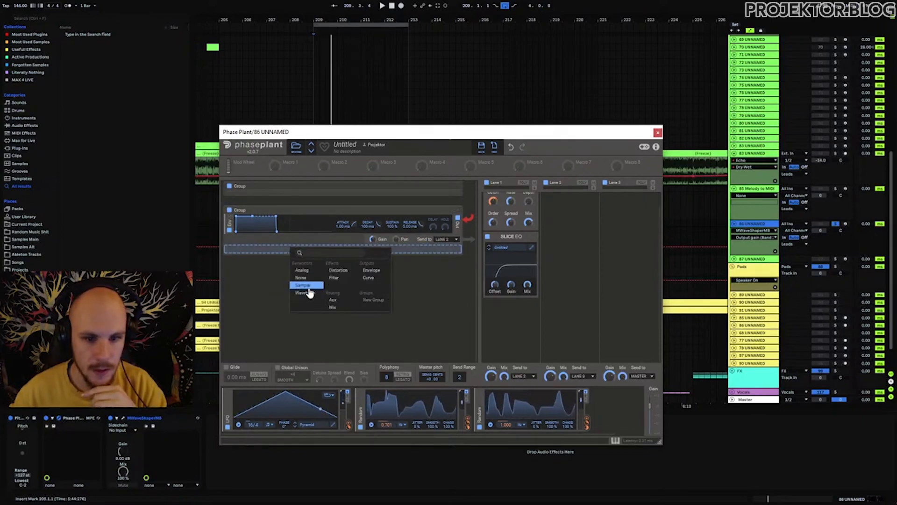
{"action": "left_click", "coordinate": [306, 279]}
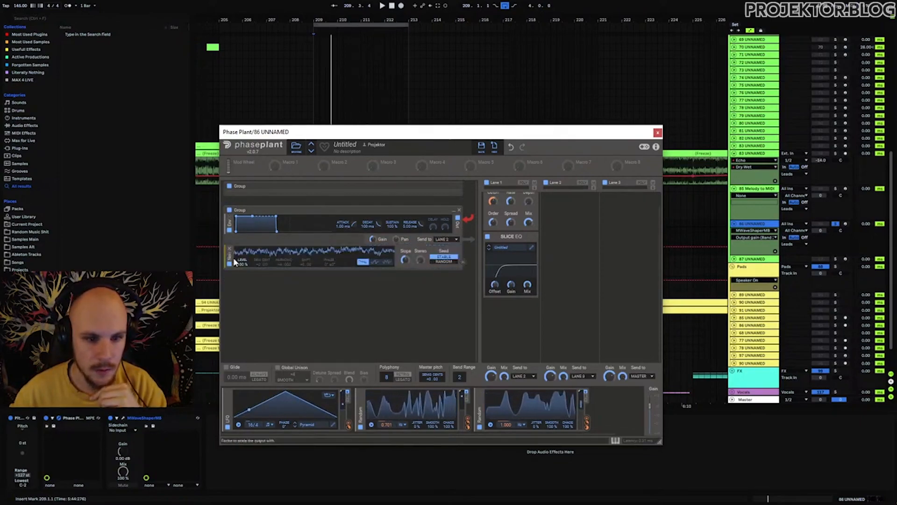
{"action": "left_click", "coordinate": [260, 275]}
{"action": "left_click", "coordinate": [274, 299]}
{"action": "left_click", "coordinate": [422, 300]}
{"action": "left_click_drag", "start_coordinate": [234, 284], "coordinate": [239, 221]}
- Add a Distortion effect to the second group and place it between the Noise generator and the envelope
{"action": "left_click", "coordinate": [387, 312]}
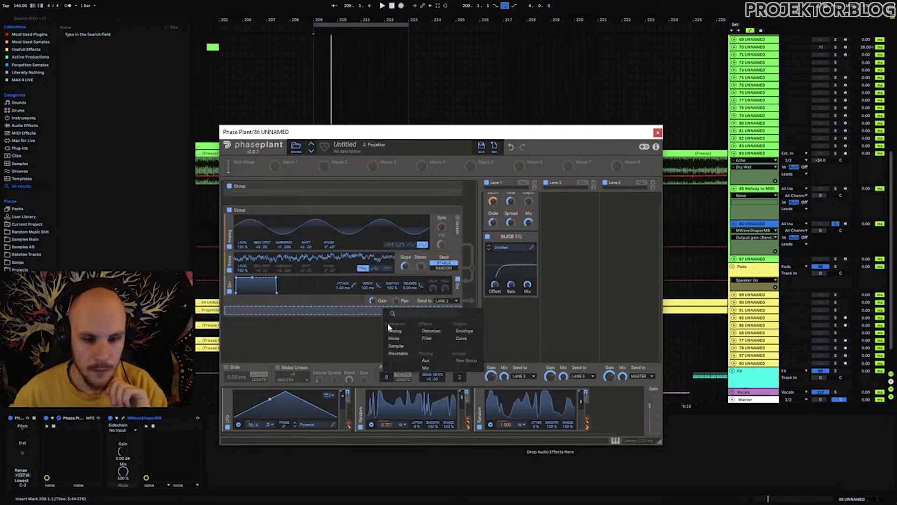
{"action": "left_click", "coordinate": [431, 330]}
{"action": "left_click_drag", "start_coordinate": [226, 319], "coordinate": [228, 287]}
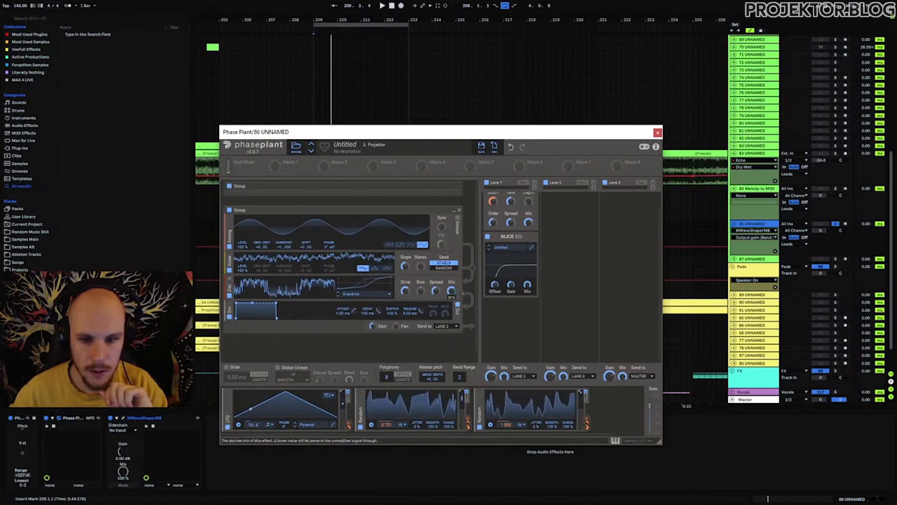
- Add a Filter between the Distortion and the envelope in the second group and change its filter type
{"action": "left_click", "coordinate": [351, 338]}
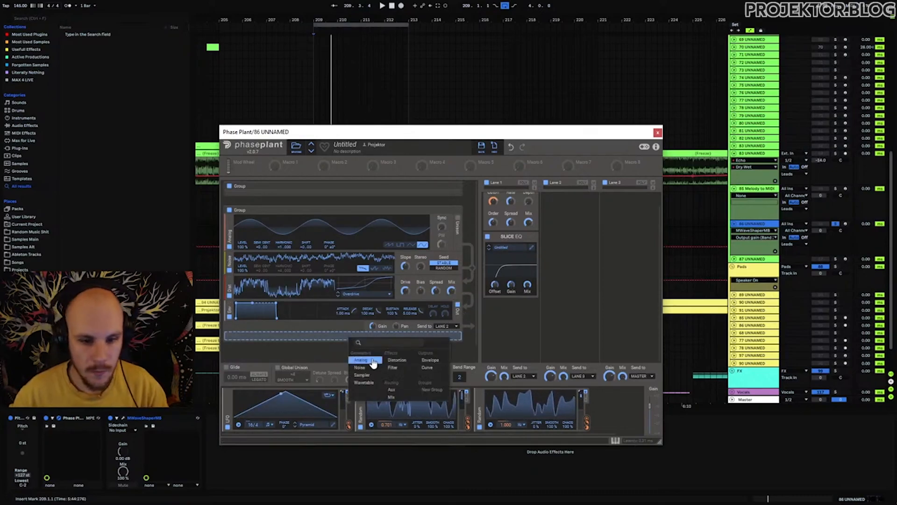
{"action": "left_click", "coordinate": [393, 369]}
{"action": "left_click_drag", "start_coordinate": [225, 344], "coordinate": [227, 318]}
{"action": "left_click", "coordinate": [356, 321]}
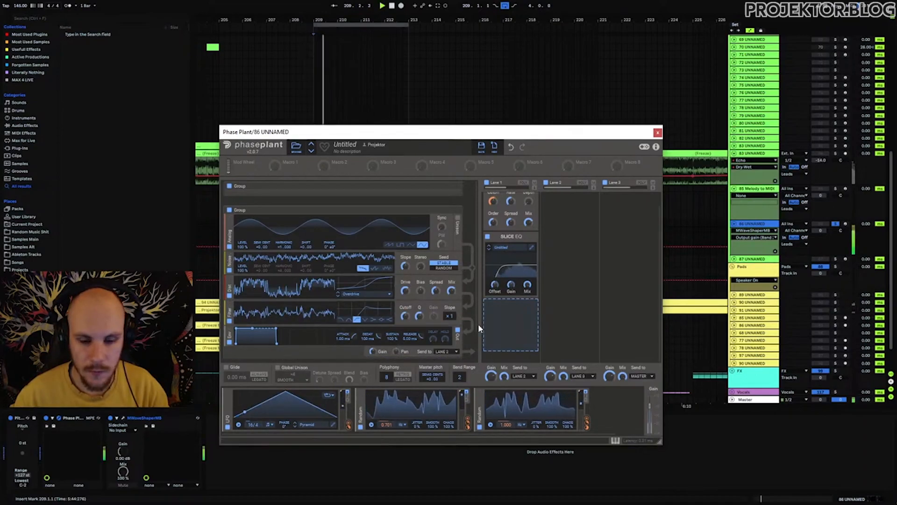
- Lower the second group's filter Q and lengthen its output envelope's release to about 73 ms during playback
{"action": "left_click_drag", "start_coordinate": [475, 297], "coordinate": [473, 307]}
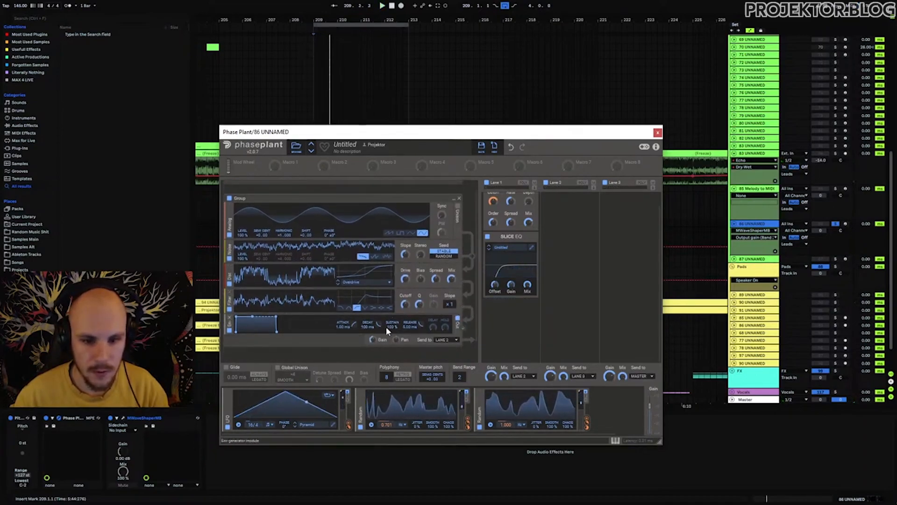
{"action": "left_click_drag", "start_coordinate": [419, 305], "coordinate": [419, 315]}
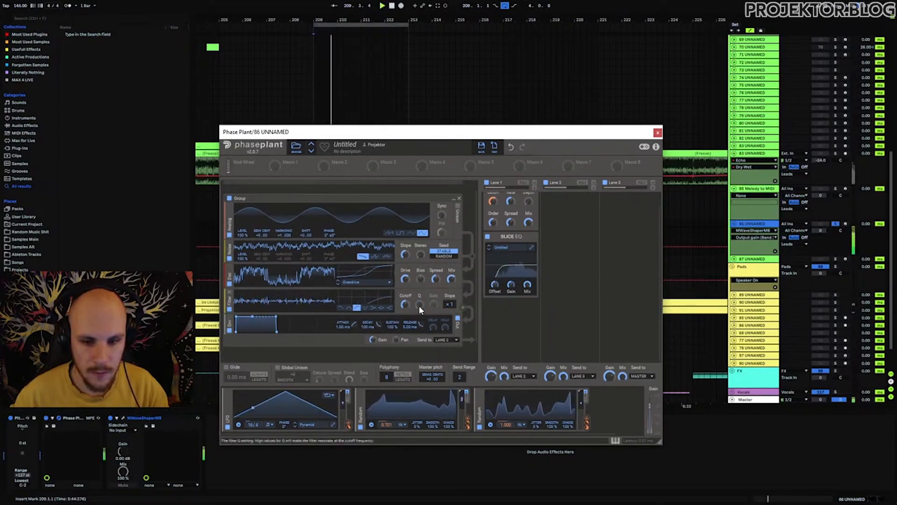
{"action": "left_click_drag", "start_coordinate": [410, 326], "coordinate": [410, 310]}
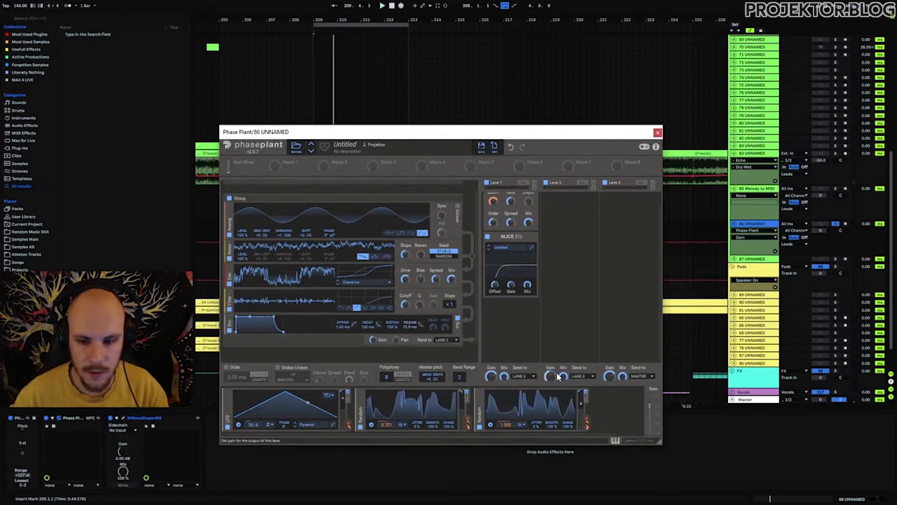
- Reduce Lane 2's output gain and send Lane 1's output to Lane 3
{"action": "left_click_drag", "start_coordinate": [553, 373], "coordinate": [553, 388]}
{"action": "scroll", "coordinate": [553, 317], "scroll_direction": "up", "scroll_amount": 1}
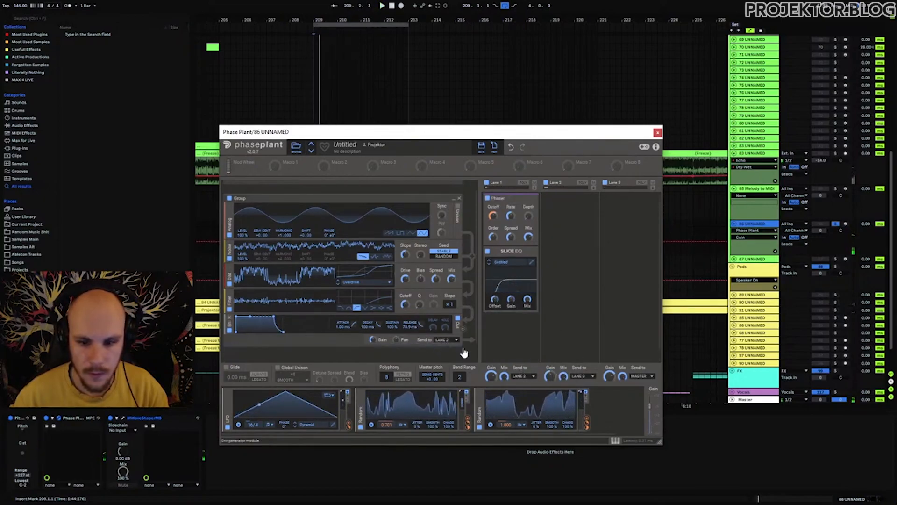
{"action": "left_click", "coordinate": [531, 381]}
{"action": "left_click", "coordinate": [523, 395]}
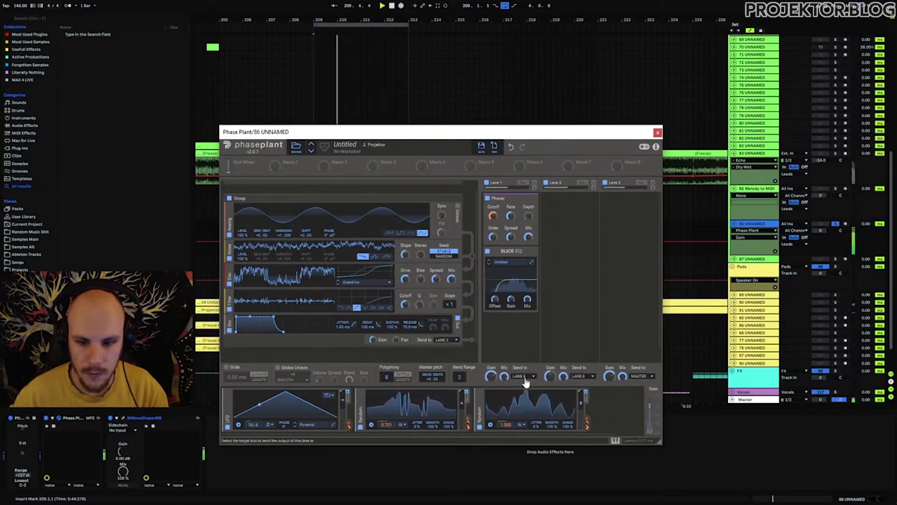
- Add a Slice EQ to Lane 2 and open its editor
{"action": "left_click", "coordinate": [568, 221]}
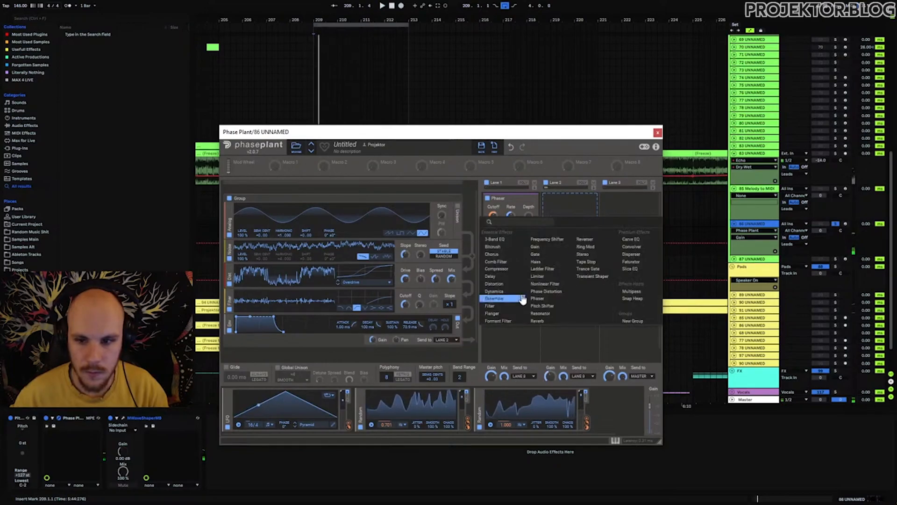
{"action": "left_click", "coordinate": [638, 274]}
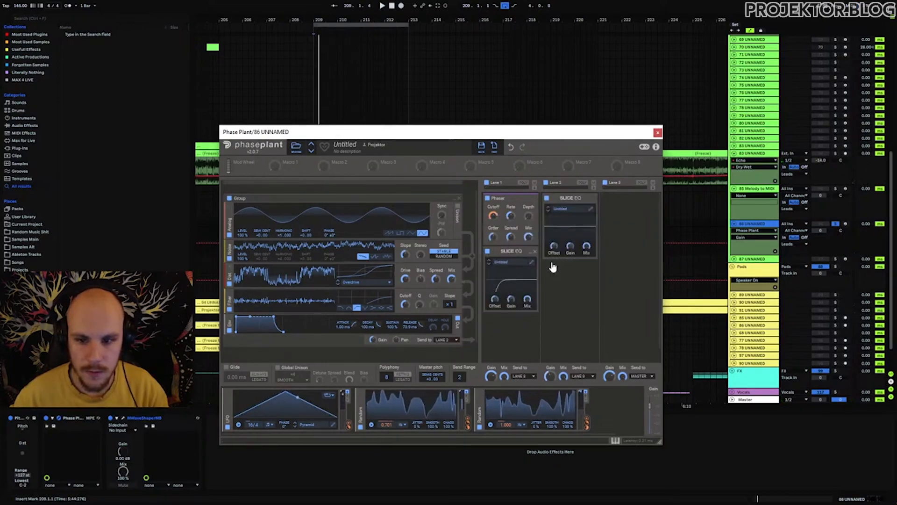
{"action": "left_click", "coordinate": [591, 209]}
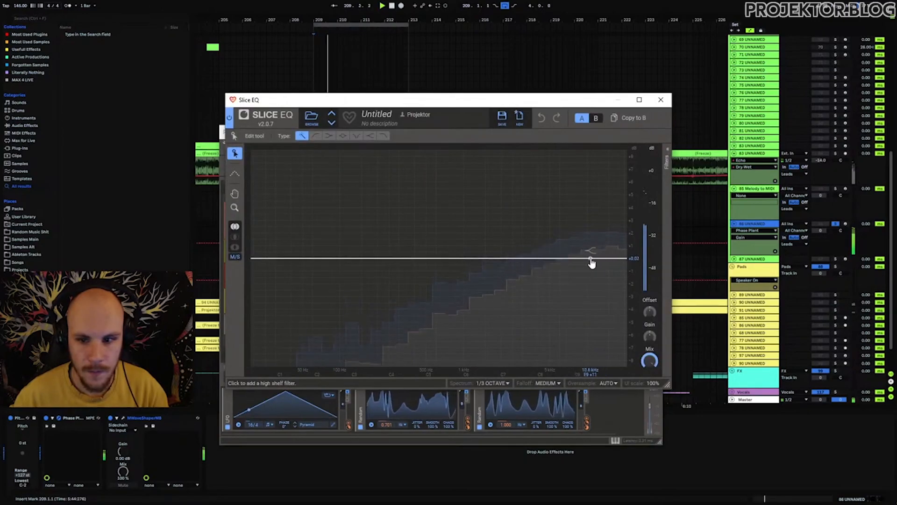
- Shape Lane 2's Slice EQ with a low cut near 1.5 kHz, an upper-mid dip and a resonant high cut, and close the editor
{"action": "double_click", "coordinate": [617, 271]}
{"action": "left_click_drag", "start_coordinate": [618, 272], "coordinate": [615, 221]}
{"action": "double_click", "coordinate": [541, 259]}
{"action": "left_click_drag", "start_coordinate": [541, 259], "coordinate": [543, 320]}
{"action": "double_click", "coordinate": [254, 257]}
{"action": "left_click_drag", "start_coordinate": [254, 257], "coordinate": [479, 285]}
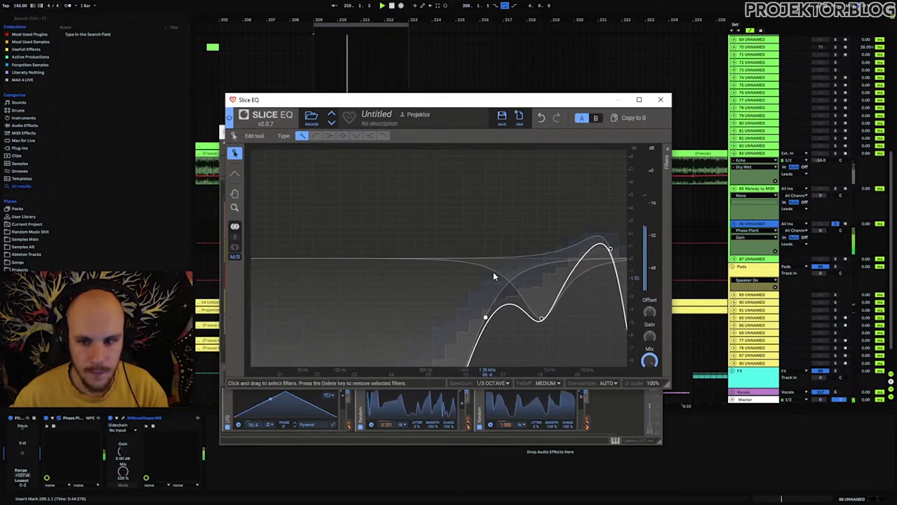
{"action": "left_click", "coordinate": [661, 100]}
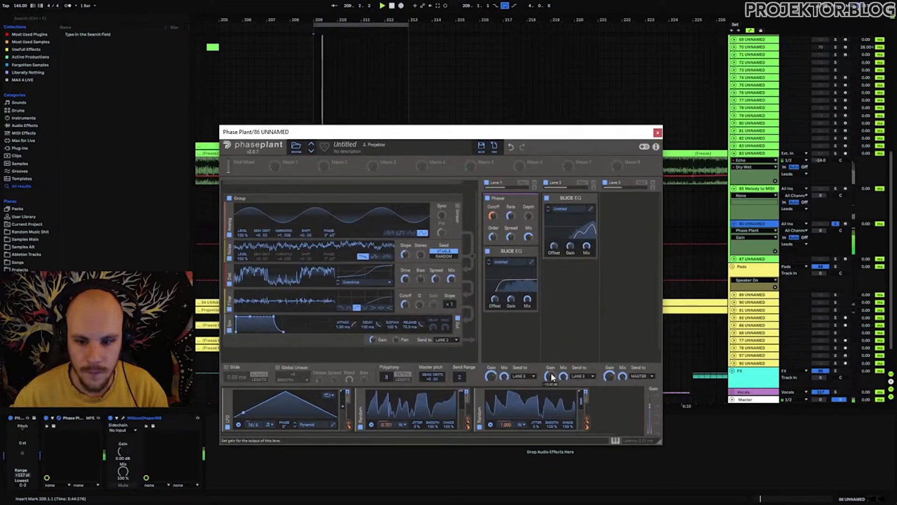
- Add a Distortion after the Slice EQ in Lane 2, lower its drive during playback and collapse the module
{"action": "left_click", "coordinate": [573, 282]}
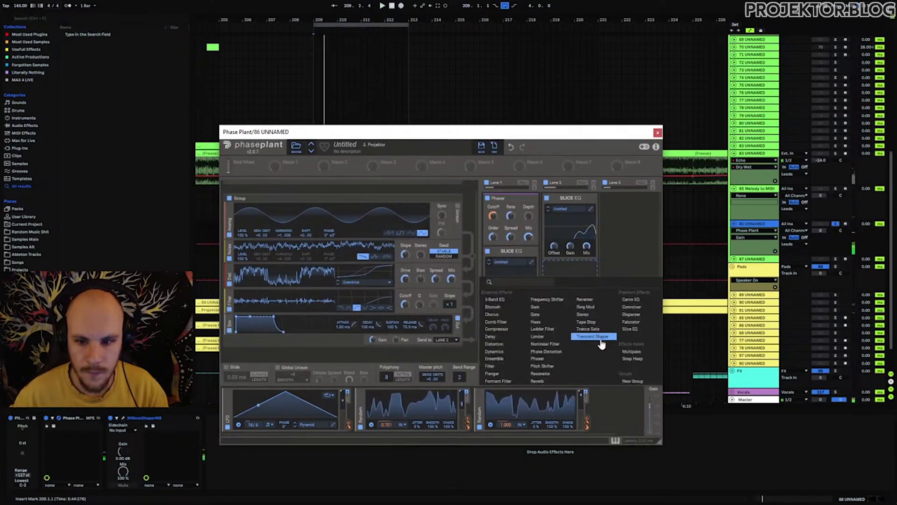
{"action": "left_click", "coordinate": [502, 344]}
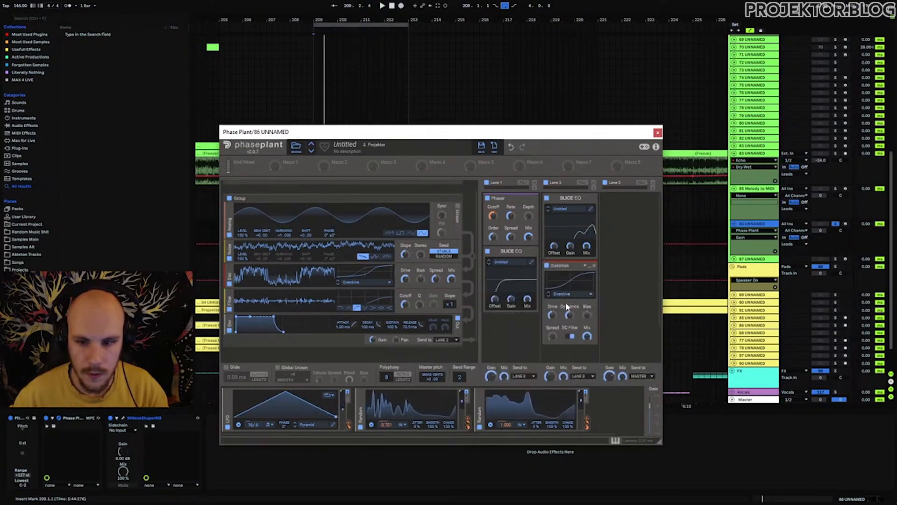
{"action": "key", "text": "space"}
{"action": "left_click_drag", "start_coordinate": [554, 317], "coordinate": [553, 333]}
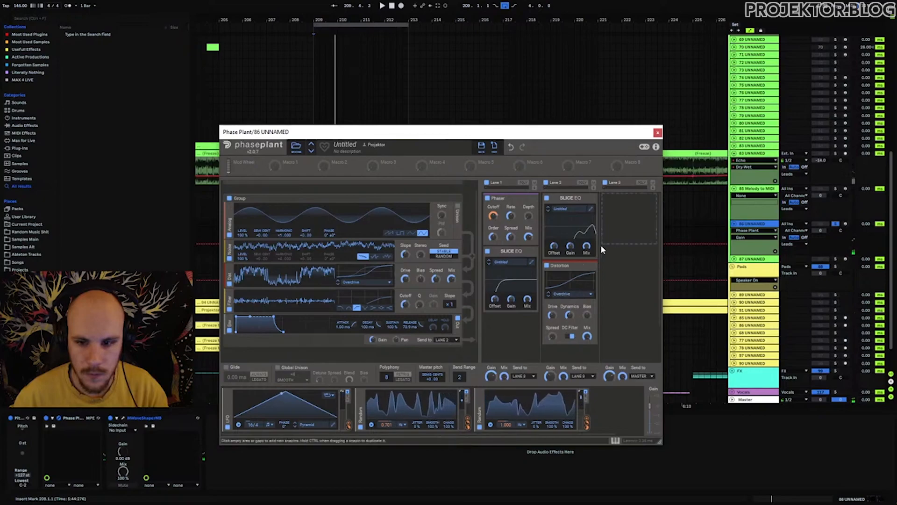
{"action": "left_click", "coordinate": [593, 265]}
- Add a Reverb followed by an Overdrive Distortion to Lane 3 and slightly raise the distortion's drive during playback
{"action": "left_click", "coordinate": [621, 199]}
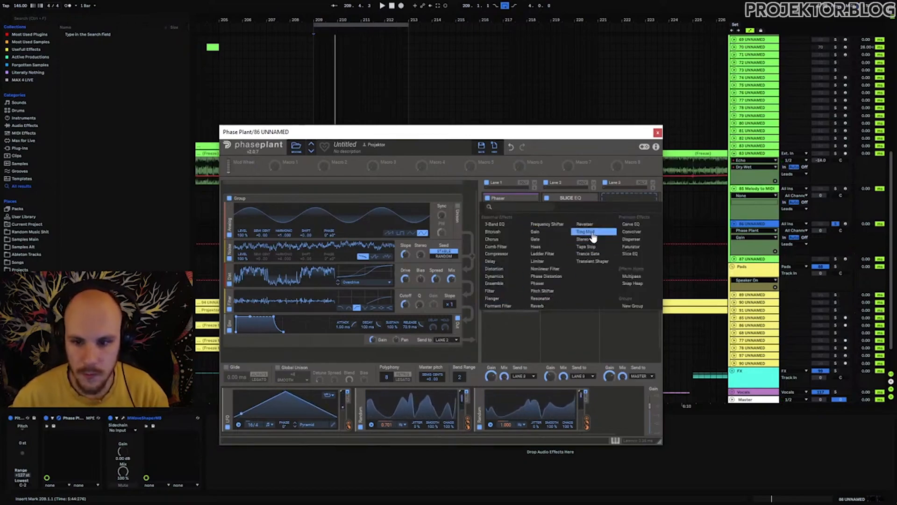
{"action": "left_click", "coordinate": [537, 306]}
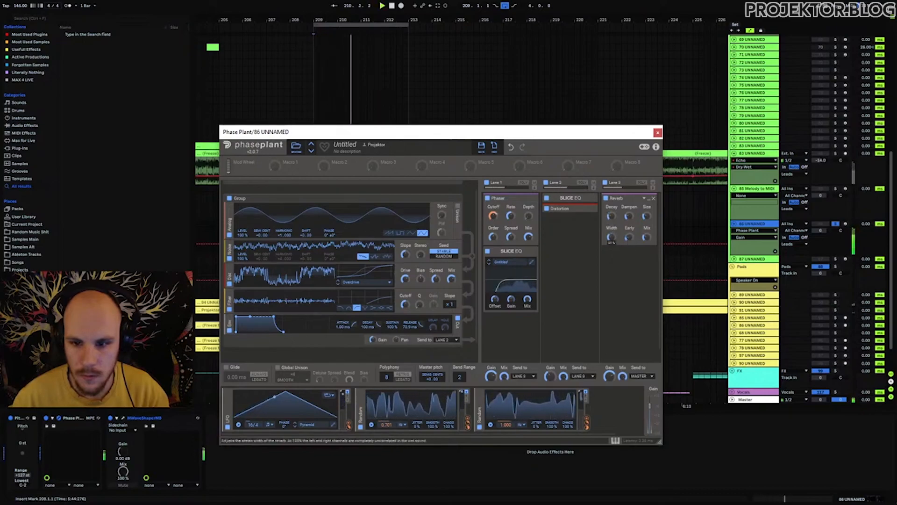
{"action": "left_click", "coordinate": [620, 260]}
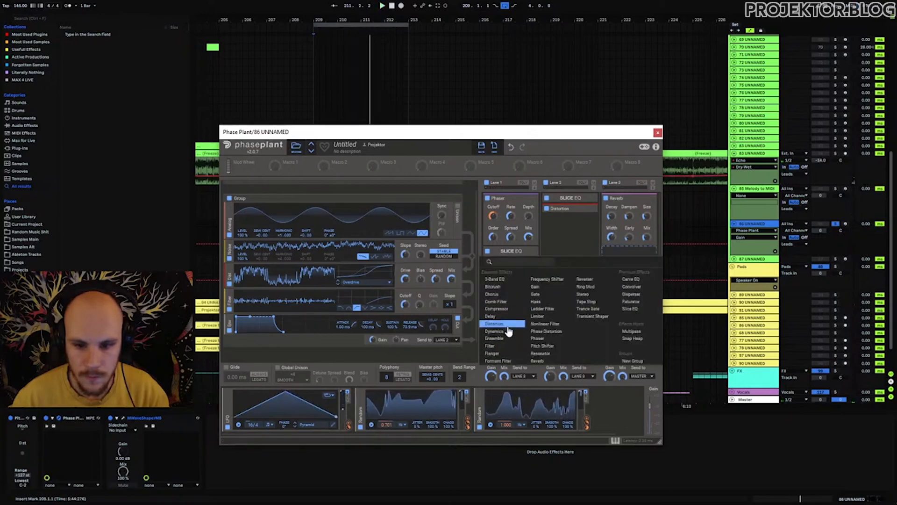
{"action": "left_click", "coordinate": [494, 324]}
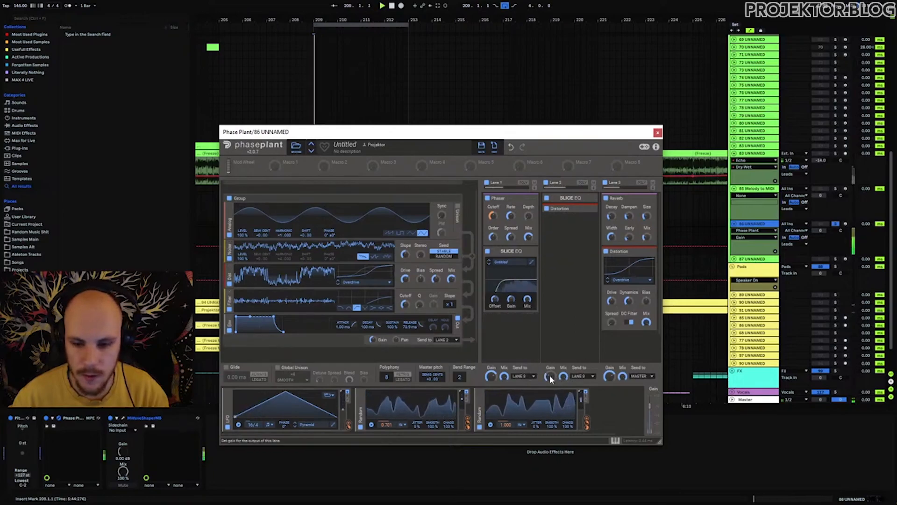
{"action": "left_click_drag", "start_coordinate": [611, 301], "coordinate": [611, 294]}
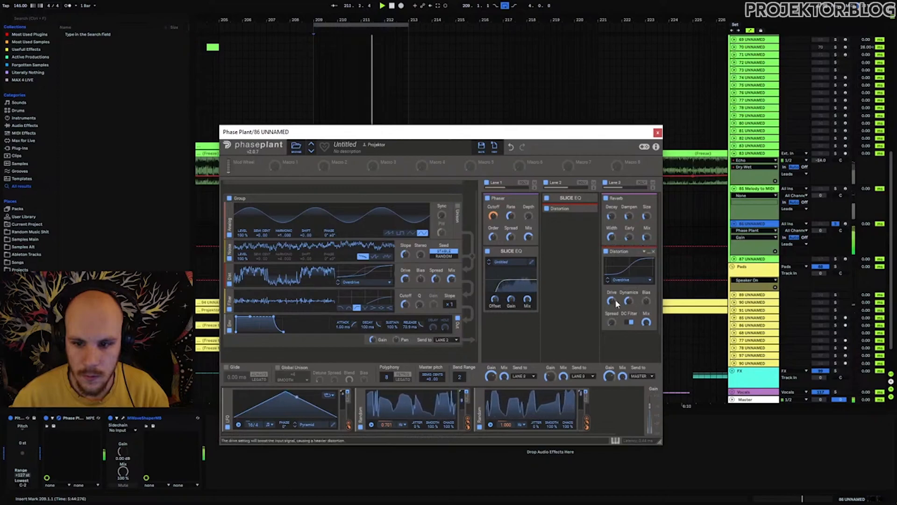
- Remove the Reverb from Lane 3 and add one after the Distortion in Lane 2, checking the sound in playback
{"action": "left_click_drag", "start_coordinate": [623, 197], "coordinate": [624, 347]}
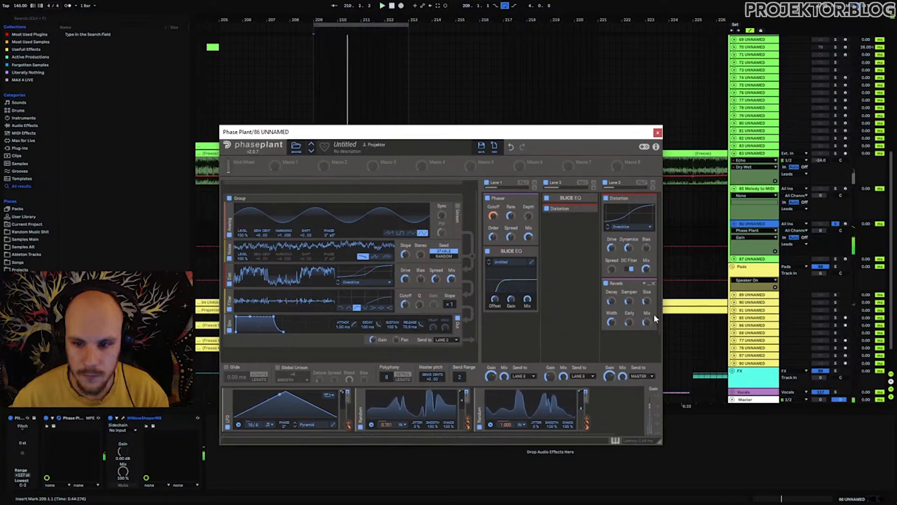
{"action": "left_click", "coordinate": [652, 283]}
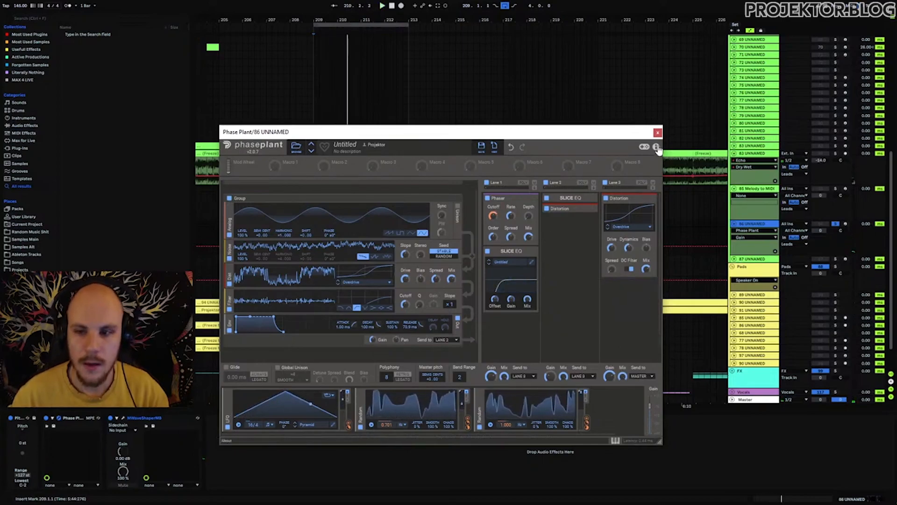
{"action": "left_click", "coordinate": [598, 215]}
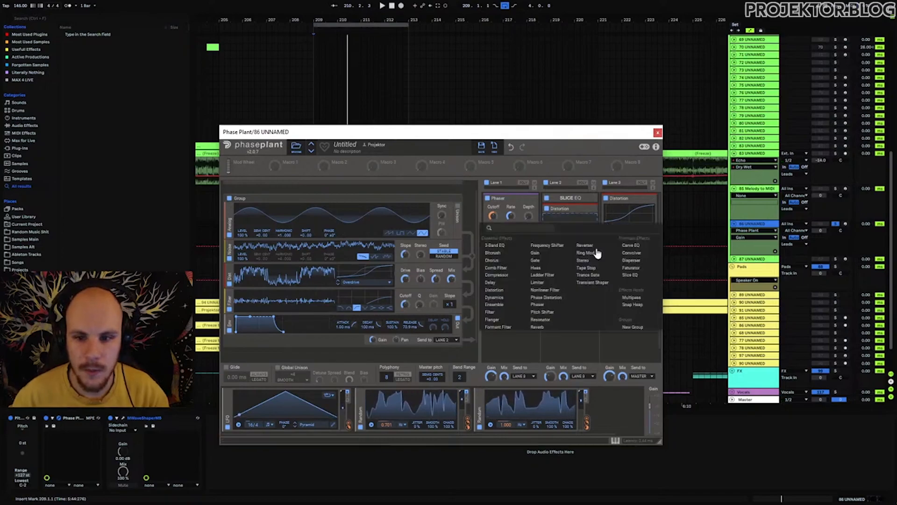
{"action": "left_click", "coordinate": [548, 329]}
{"action": "key", "text": "space"}
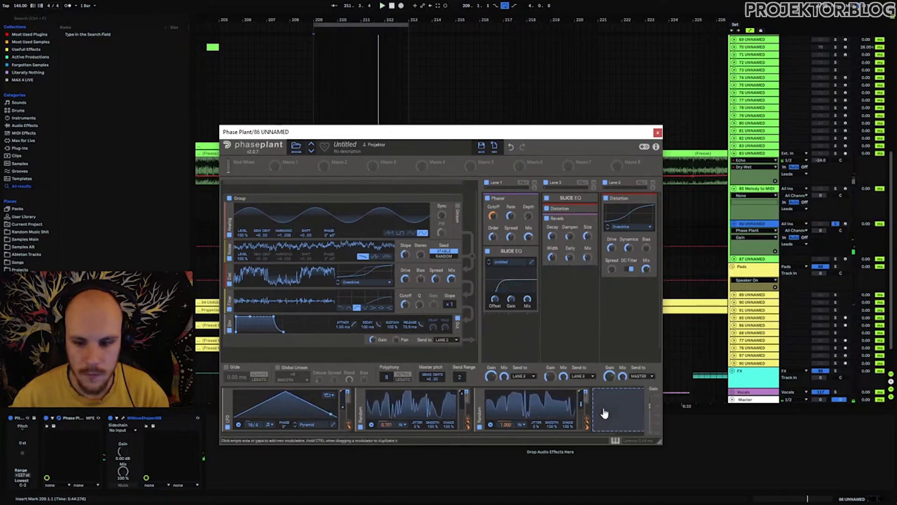
- Add an Envelope modulator after the two Random modulators and shape it with a short decay and 0% sustain
{"action": "left_click", "coordinate": [602, 411]}
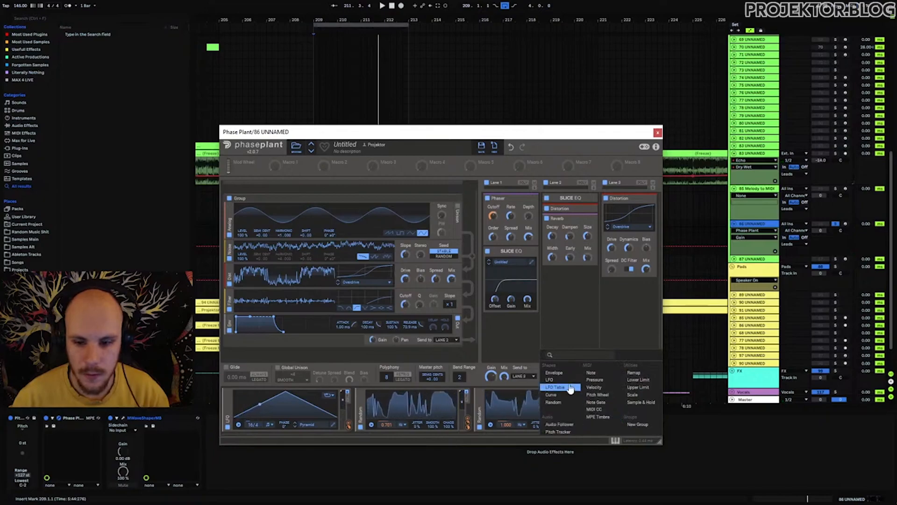
{"action": "left_click", "coordinate": [554, 372]}
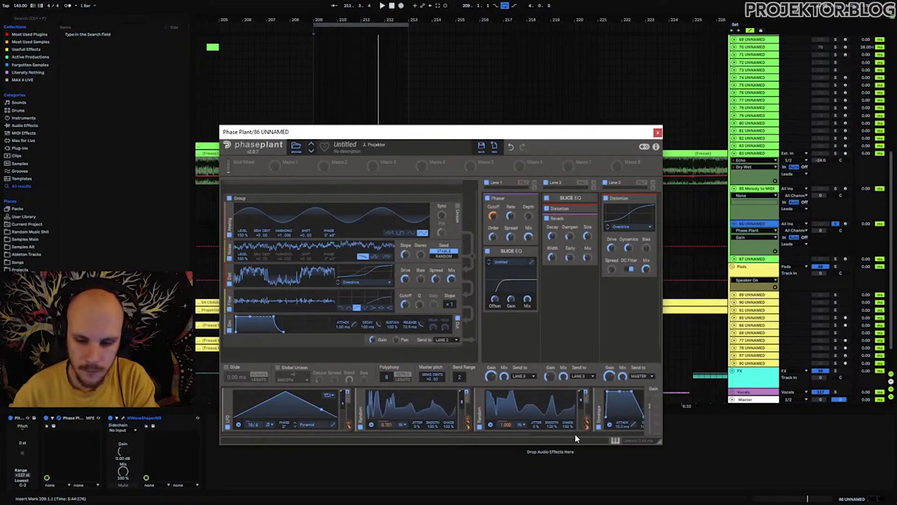
{"action": "left_click_drag", "start_coordinate": [509, 436], "coordinate": [629, 445]}
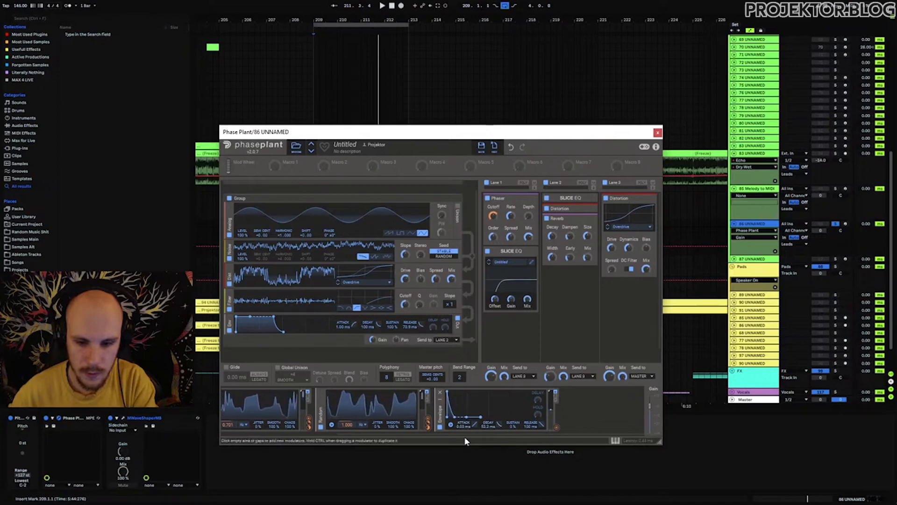
- Modulate Lane 2's output gain with the Envelope and set its decay to 22.4 ms, sustain to 100% and release to about 93 ms
{"action": "key", "text": "space"}
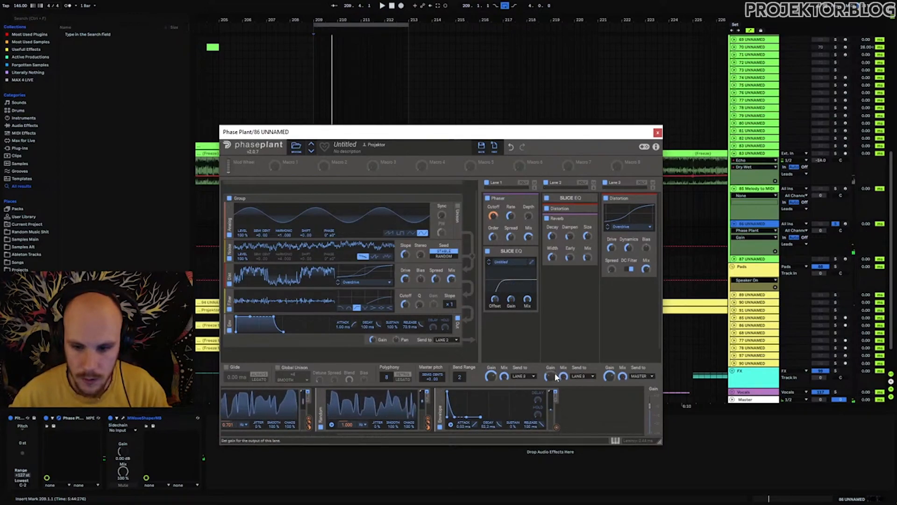
{"action": "left_click_drag", "start_coordinate": [556, 427], "coordinate": [550, 386]}
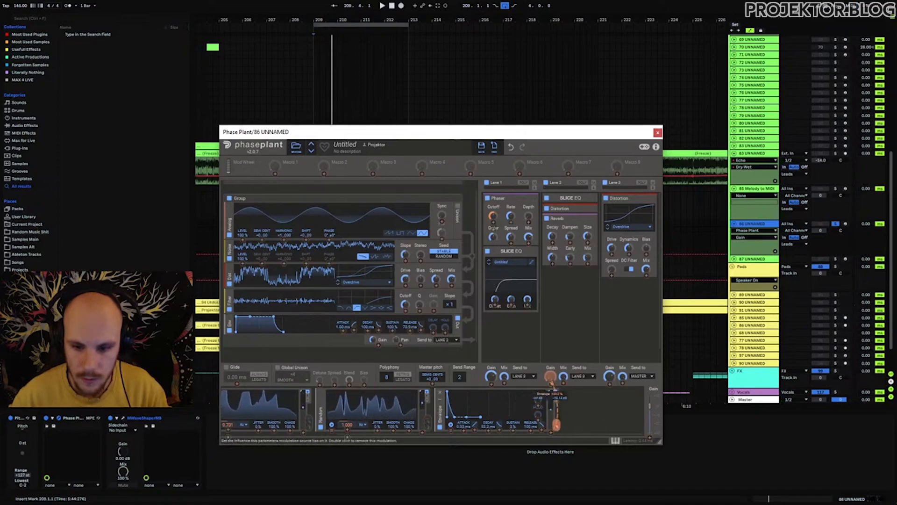
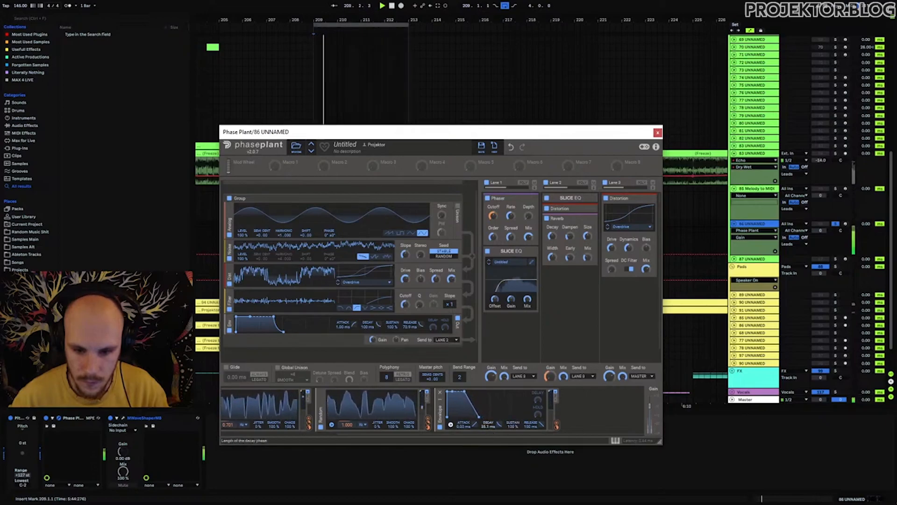
{"action": "mouse_move", "coordinate": [531, 426]}
{"action": "left_mouse_down"}
{"action": "mouse_move", "coordinate": [541, 430]}
{"action": "mouse_move", "coordinate": [532, 433]}
{"action": "left_mouse_up"}
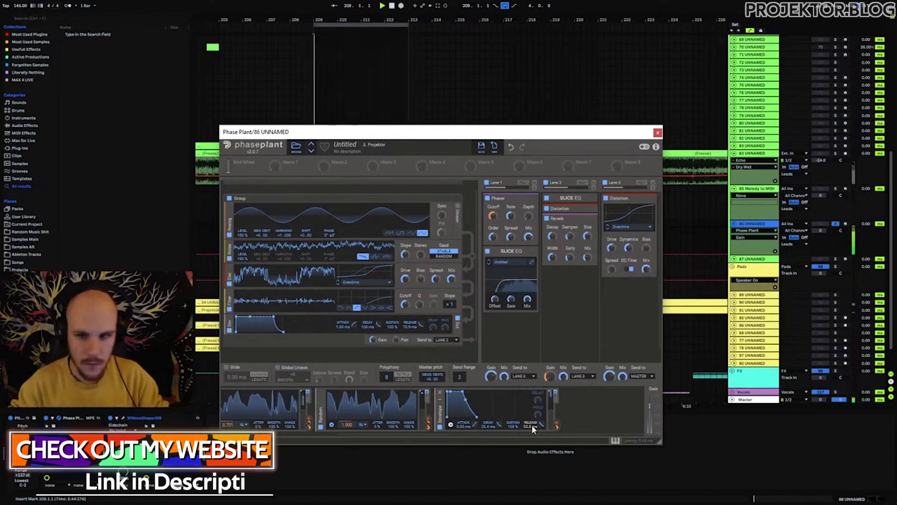
- Compare the layered lead with the reference lead on track 83 in playback
{"action": "left_click", "coordinate": [658, 133]}
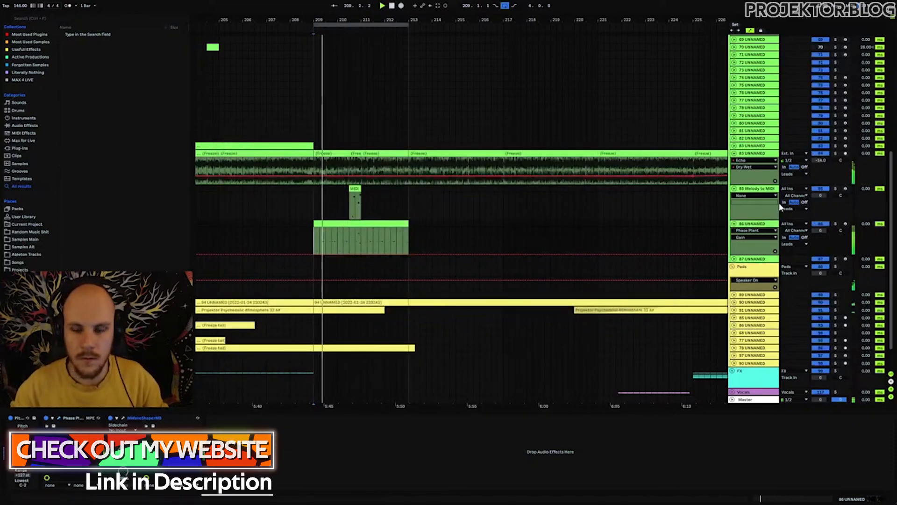
{"action": "left_click", "coordinate": [836, 154]}
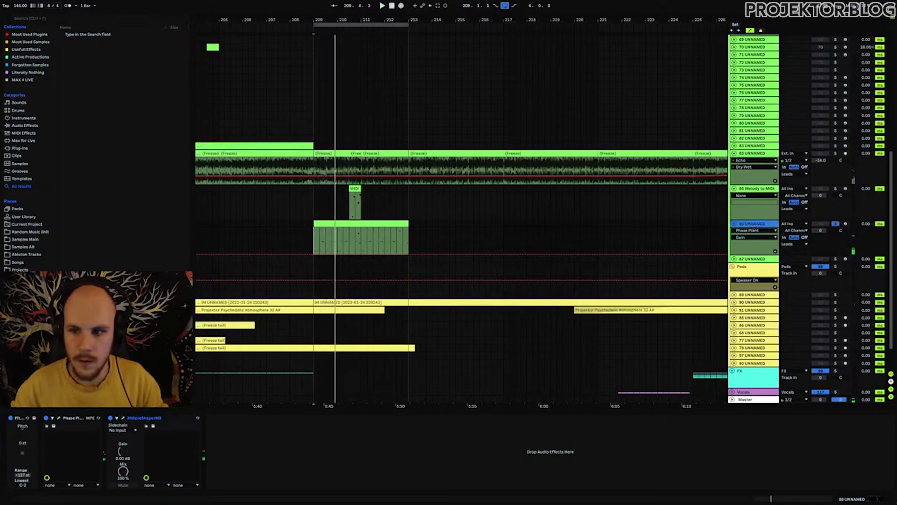
{"action": "key", "text": "space"}
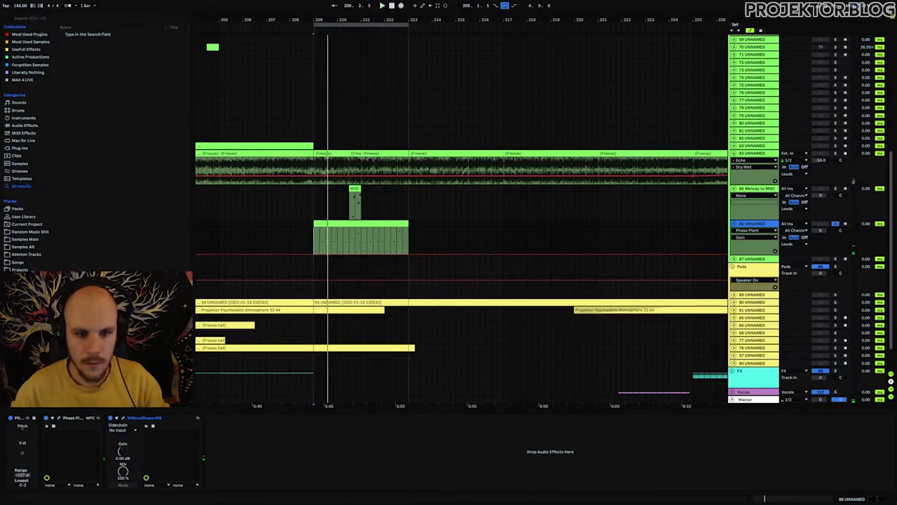
- Reopen the Phase Plant patch, switch the lower group's Analog oscillator to a triangle wave and disable the group's Noise generator
{"action": "left_click", "coordinate": [59, 418]}
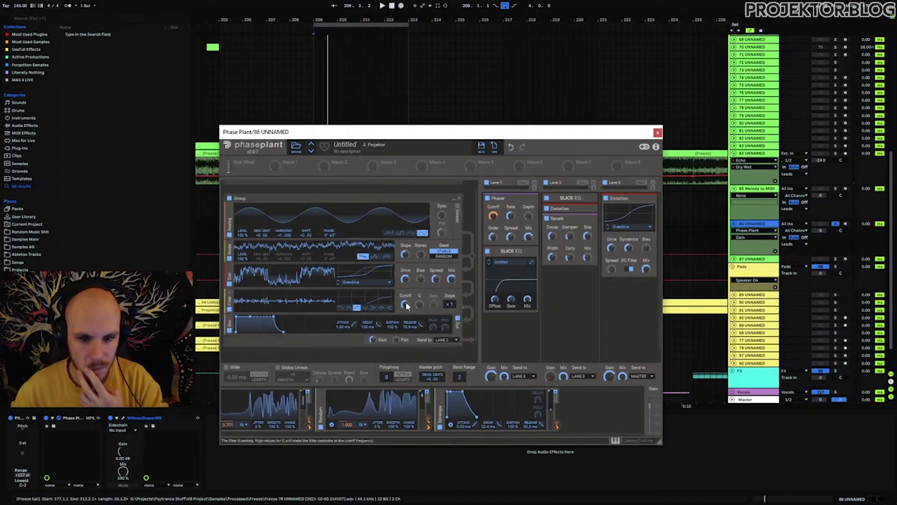
{"action": "scroll", "coordinate": [388, 241], "scroll_direction": "up", "scroll_amount": 2}
{"action": "left_click", "coordinate": [411, 244]}
{"action": "left_click", "coordinate": [229, 270]}
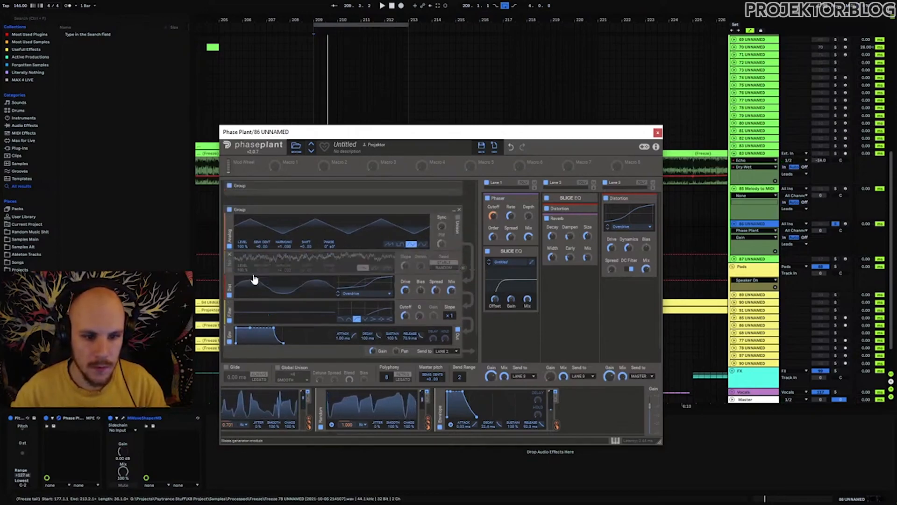
- Enable unison on the Analog oscillator with 8 voices in Smooth mode and change its waveform to saw
{"action": "left_click", "coordinate": [457, 217]}
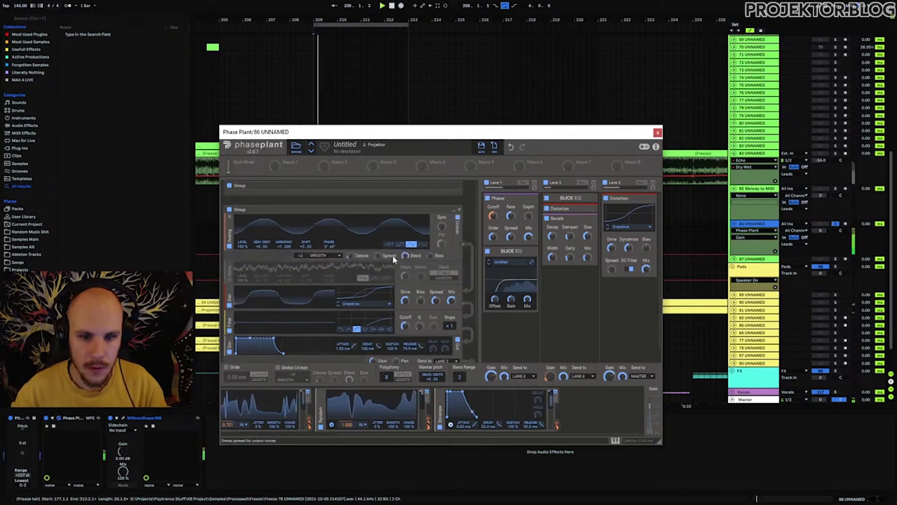
{"action": "left_click", "coordinate": [317, 256]}
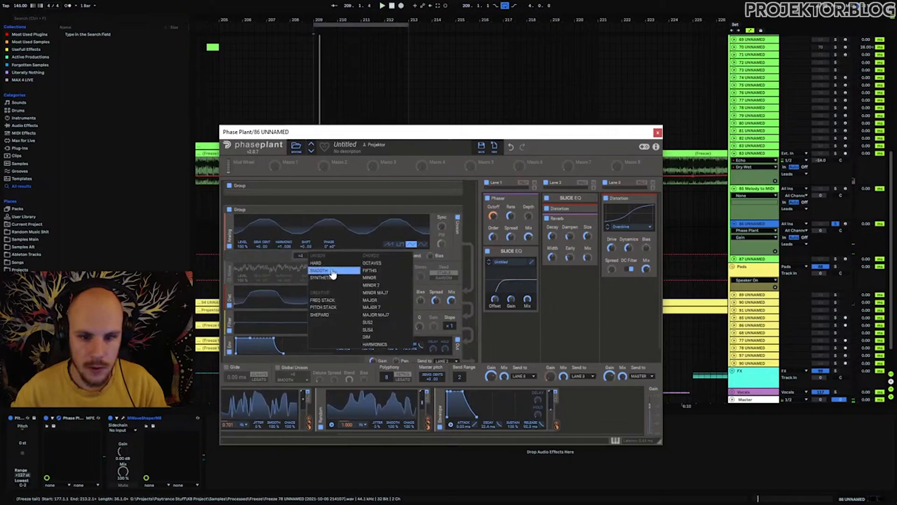
{"action": "left_click", "coordinate": [318, 263]}
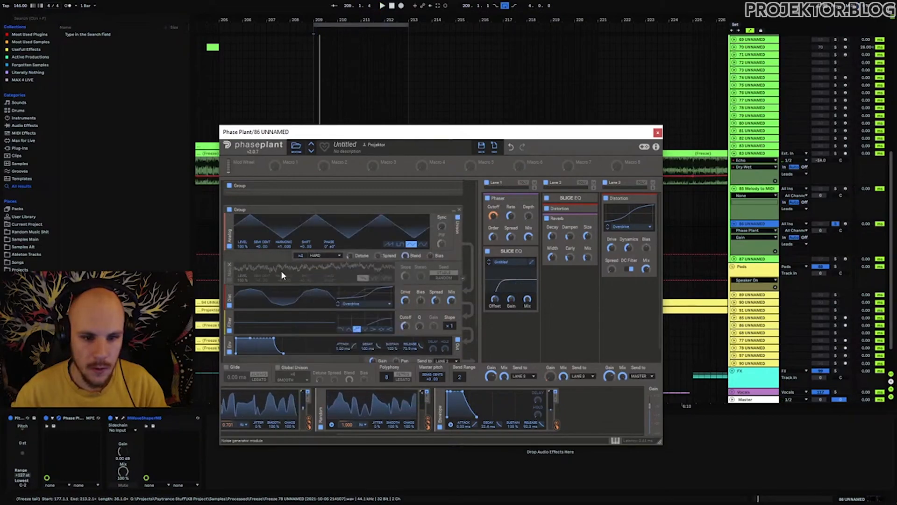
{"action": "left_click", "coordinate": [388, 243]}
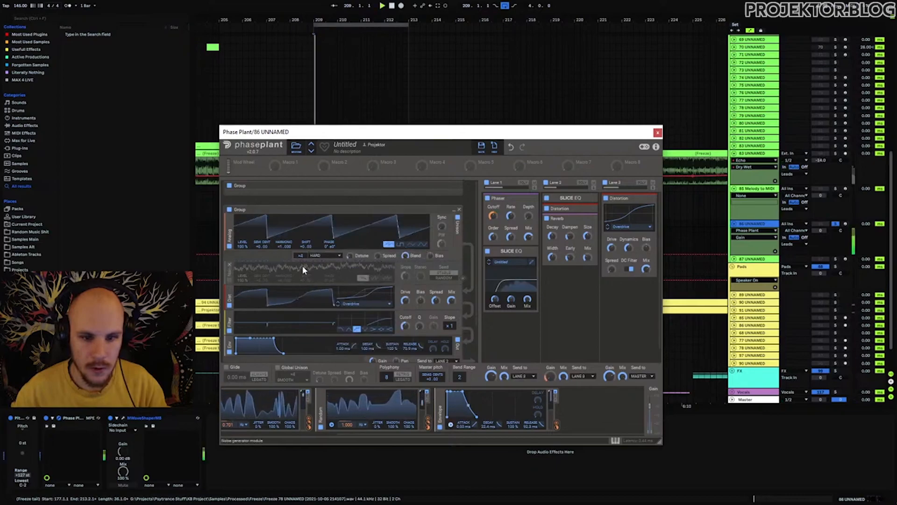
{"action": "left_click_drag", "start_coordinate": [299, 256], "coordinate": [299, 244]}
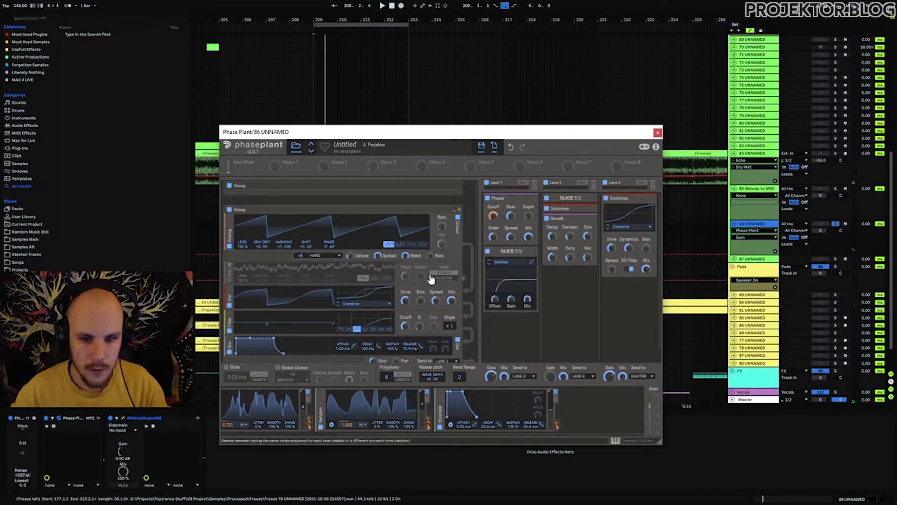
{"action": "left_click", "coordinate": [326, 257]}
{"action": "left_click", "coordinate": [327, 270]}
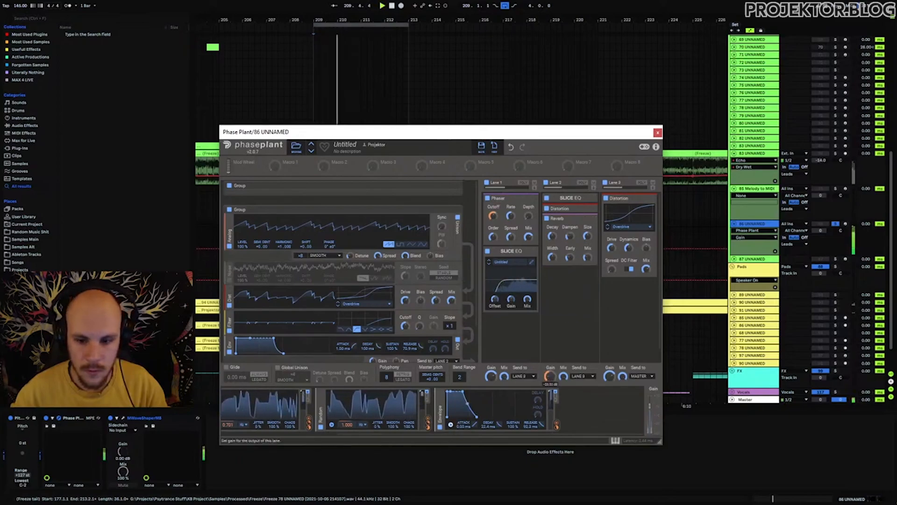
- Readjust the Envelope's modulation of Lane 2's gain and deactivate track 83 to hear the new lead in the mix
{"action": "left_click_drag", "start_coordinate": [556, 424], "coordinate": [550, 375]}
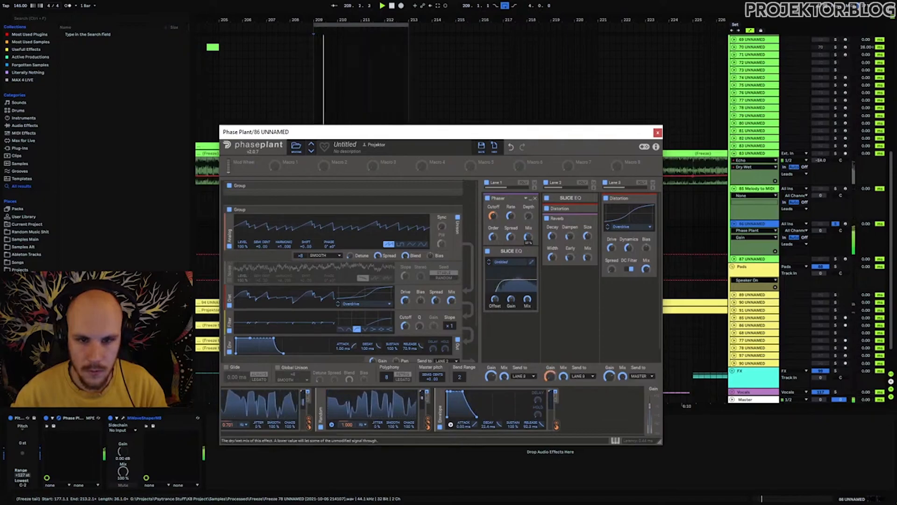
{"action": "left_click", "coordinate": [657, 133]}
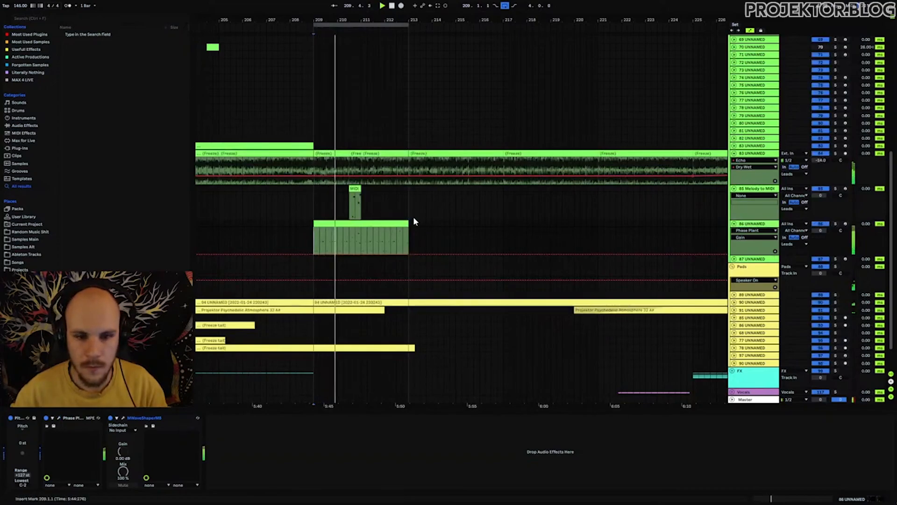
{"action": "left_click", "coordinate": [822, 153]}
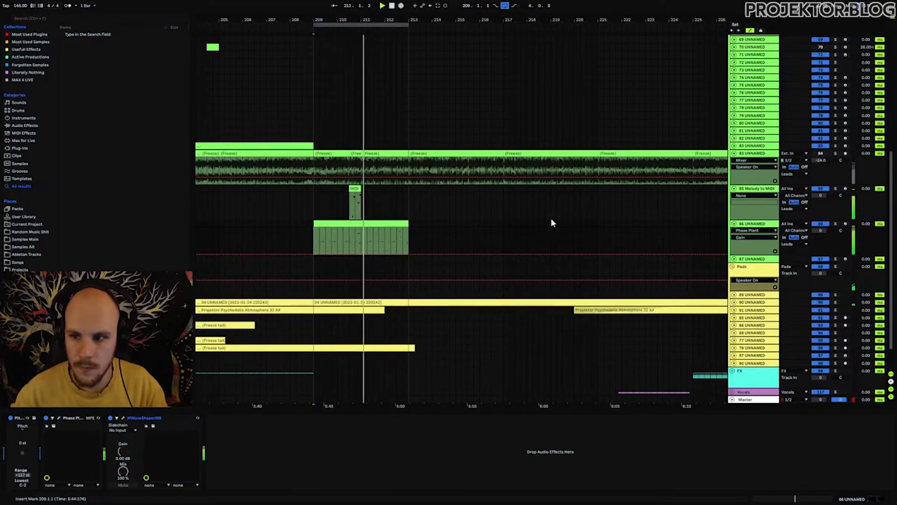
- Delete the 85 Melody to MIDI track
{"action": "left_click", "coordinate": [767, 189]}
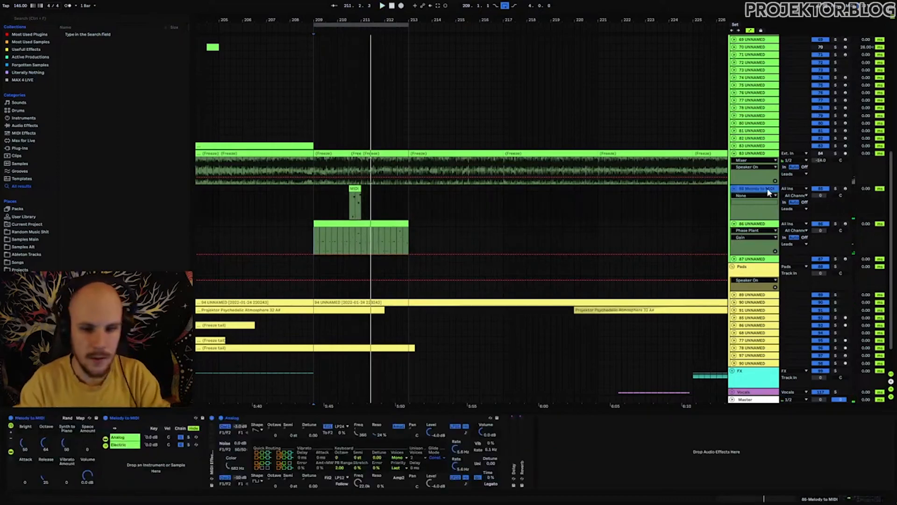
{"action": "key", "text": "Delete"}
{"action": "key", "text": "space"}
- Solo track 83 and the Phase Plant track in turn to compare their sound over the section from bar 209
{"action": "left_click", "coordinate": [367, 188]}
{"action": "key", "text": "space"}
{"action": "left_click", "coordinate": [835, 154]}
{"action": "key", "text": "space"}
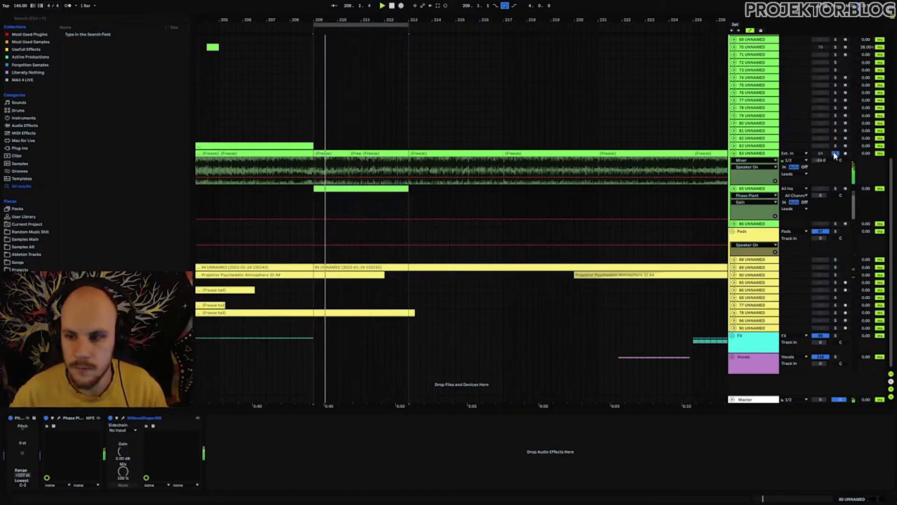
{"action": "left_click", "coordinate": [836, 188]}
{"action": "key", "text": "space"}
{"action": "key", "text": "space"}
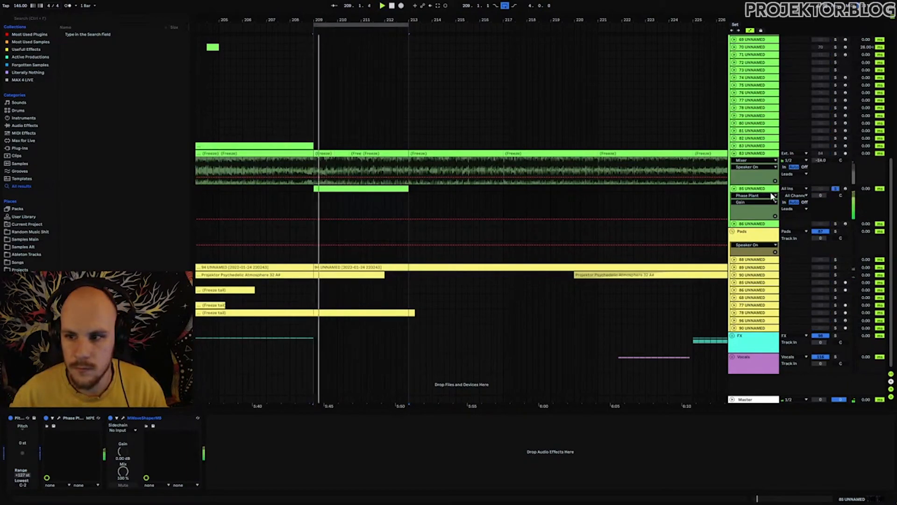
- Add a Flanger after the Distortion in Lane 3 of the Phase Plant patch and lower its rate
{"action": "double_click", "coordinate": [756, 190]}
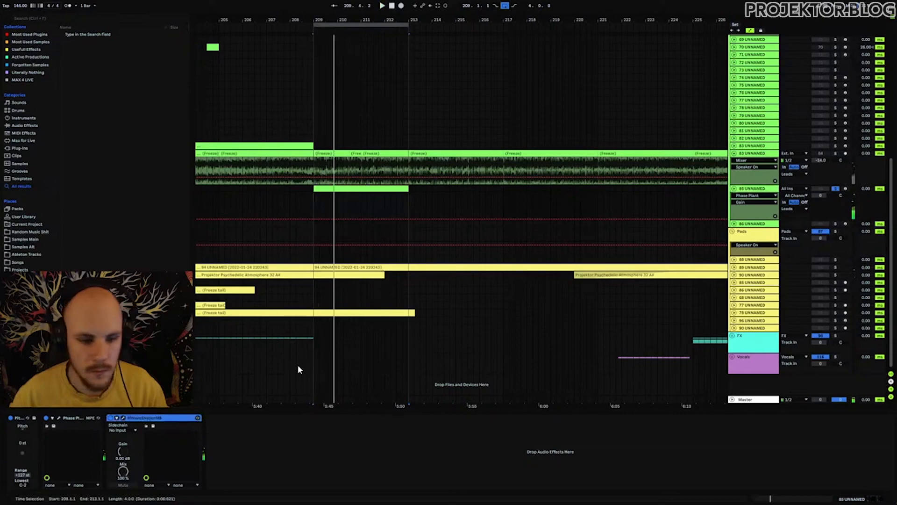
{"action": "left_click", "coordinate": [59, 417]}
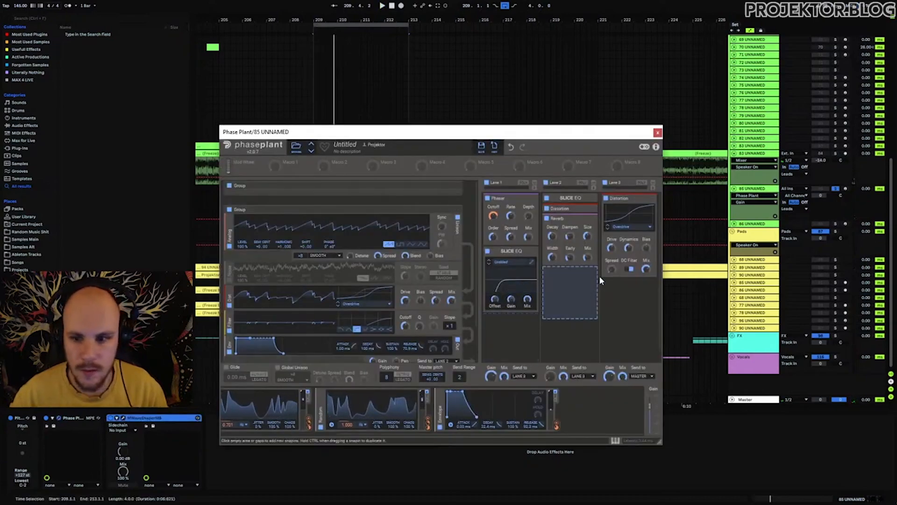
{"action": "left_click", "coordinate": [627, 287]}
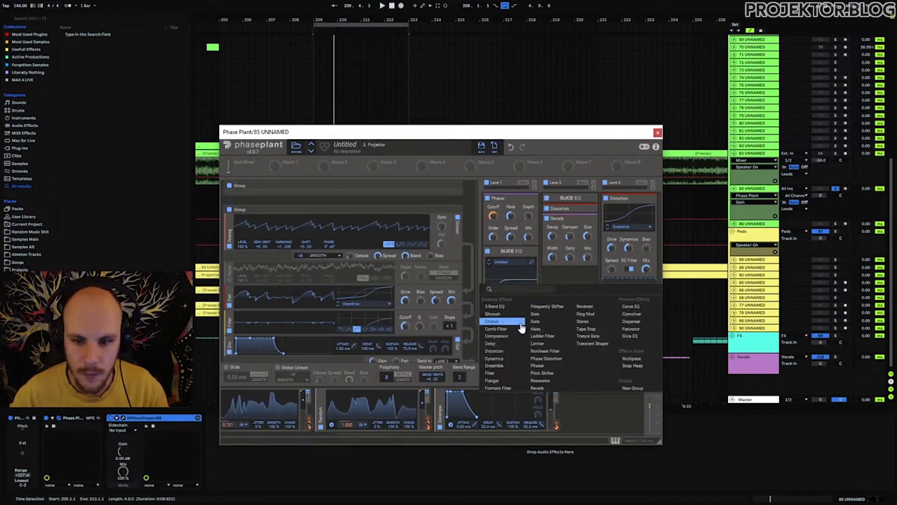
{"action": "left_click", "coordinate": [510, 380]}
{"action": "left_click_drag", "start_coordinate": [647, 323], "coordinate": [646, 337]}
{"action": "key", "text": "space"}
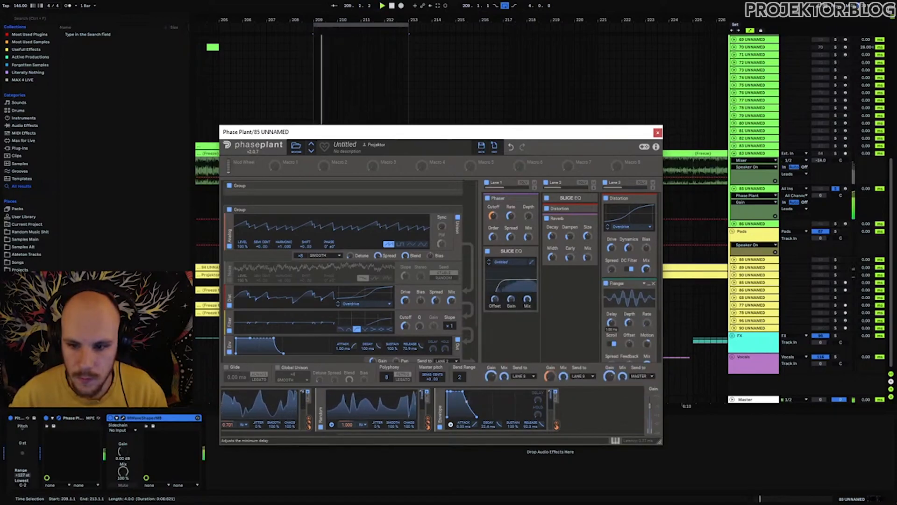
- Fine-tune the Flanger's delay, motion and offset while auditioning the lead
{"action": "key", "text": "space"}
{"action": "left_click_drag", "start_coordinate": [647, 344], "coordinate": [647, 358]}
{"action": "key", "text": "space"}
{"action": "left_click_drag", "start_coordinate": [611, 323], "coordinate": [611, 328]}
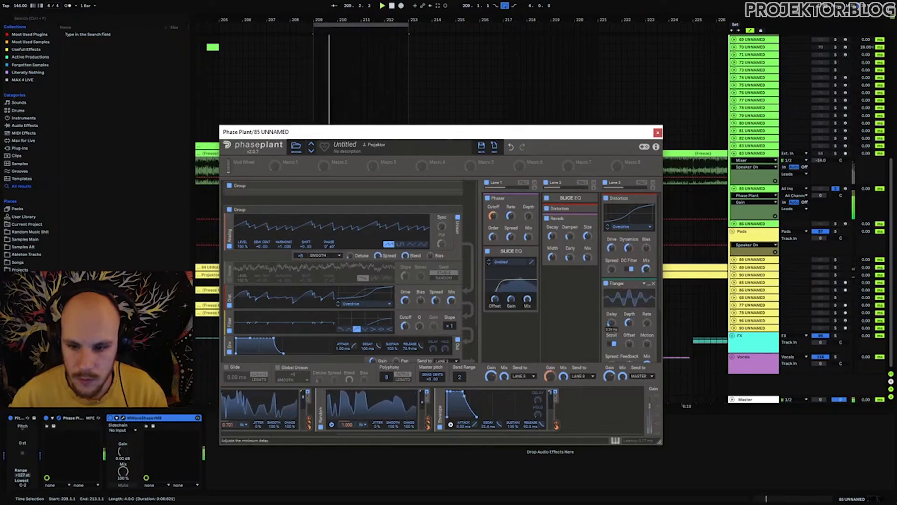
{"action": "key", "text": "space"}
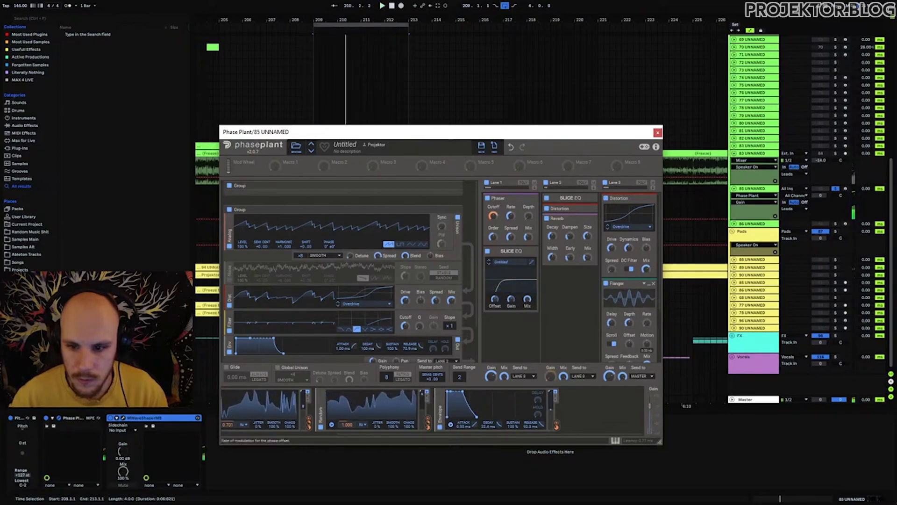
{"action": "key", "text": "space"}
{"action": "left_click_drag", "start_coordinate": [647, 344], "coordinate": [646, 340]}
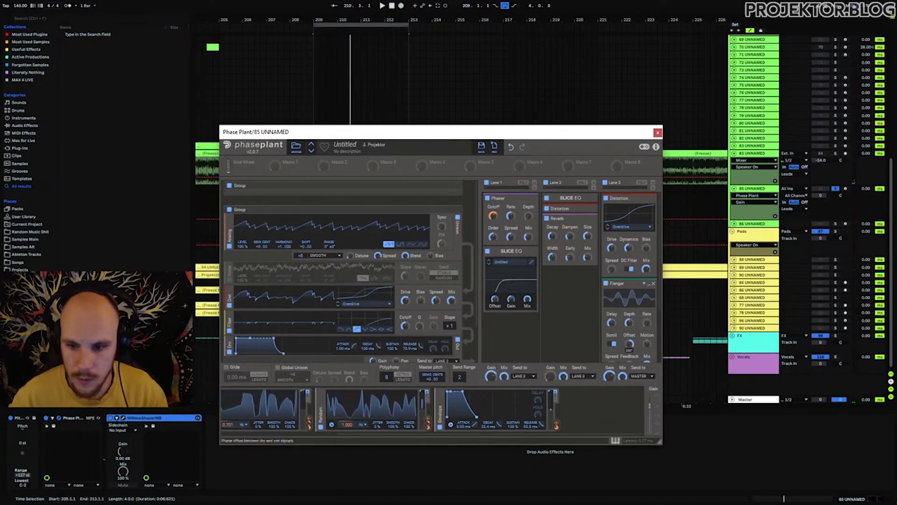
{"action": "key", "text": "space"}
{"action": "key", "text": "space"}
- Add an LFO modulator after the Envelope and give it the Ramp Up shape from the Classic presets
{"action": "left_click_drag", "start_coordinate": [430, 134], "coordinate": [384, 44]}
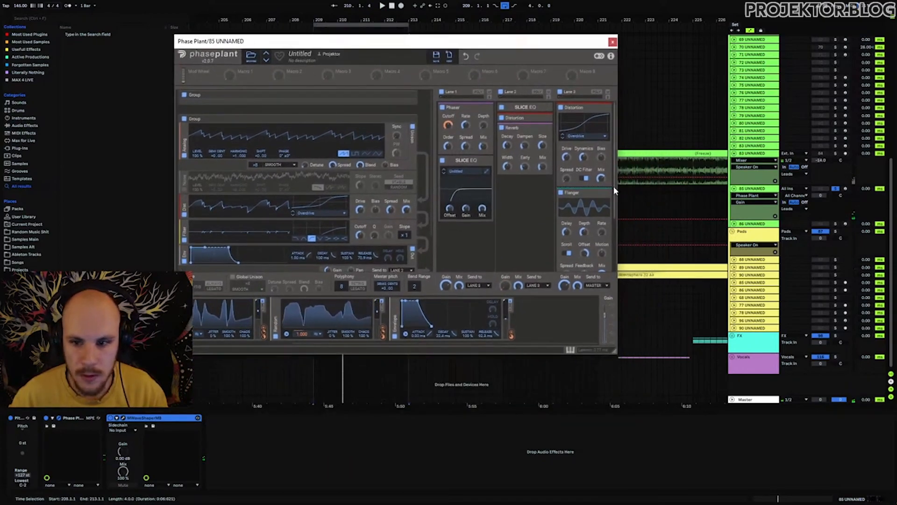
{"action": "scroll", "coordinate": [613, 188], "scroll_direction": "down", "scroll_amount": 1}
{"action": "left_click", "coordinate": [547, 321]}
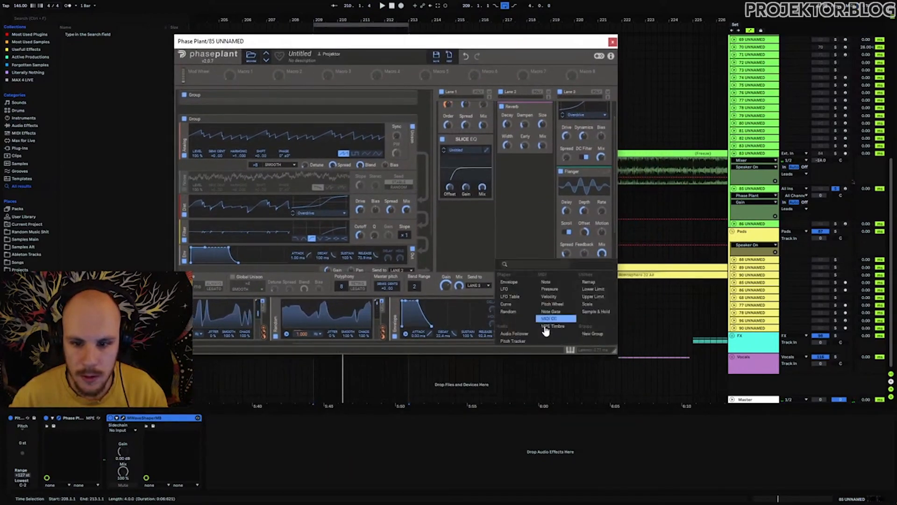
{"action": "left_click", "coordinate": [513, 292]}
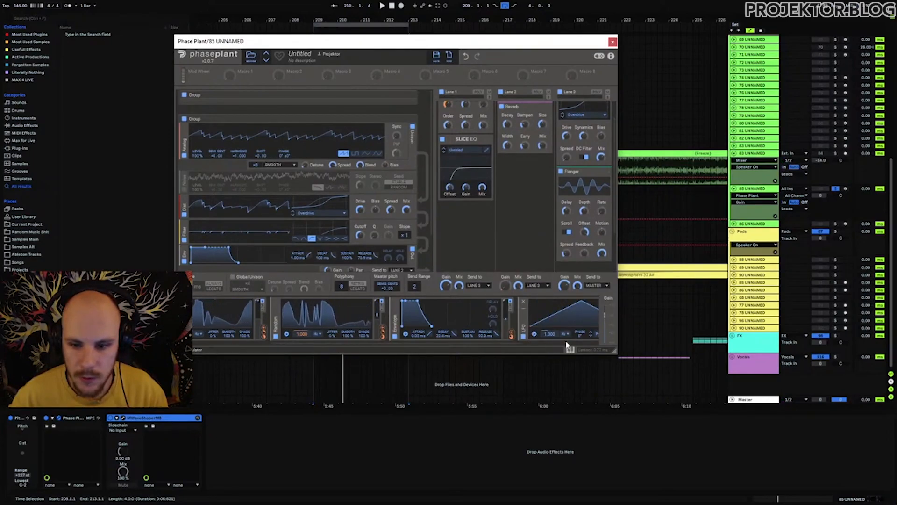
{"action": "left_click_drag", "start_coordinate": [518, 346], "coordinate": [571, 347]}
{"action": "left_click", "coordinate": [517, 334]}
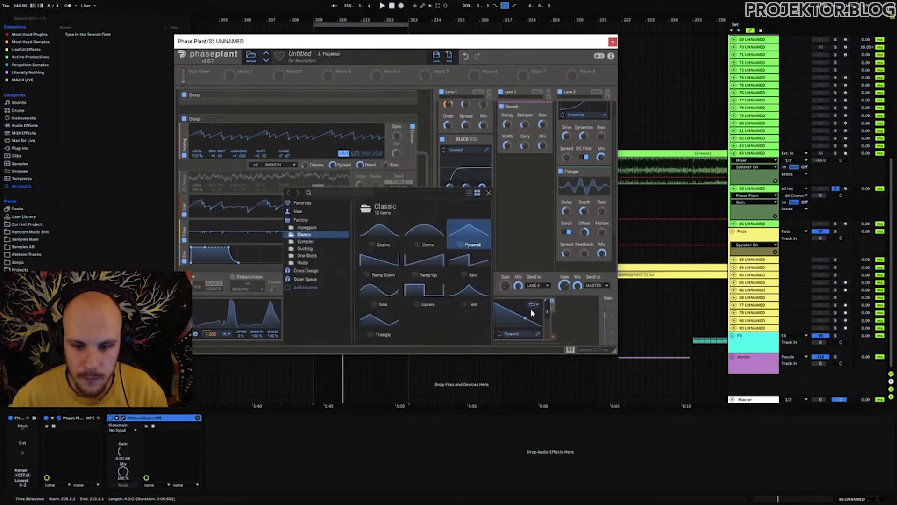
{"action": "left_click", "coordinate": [421, 259]}
{"action": "left_click", "coordinate": [489, 193]}
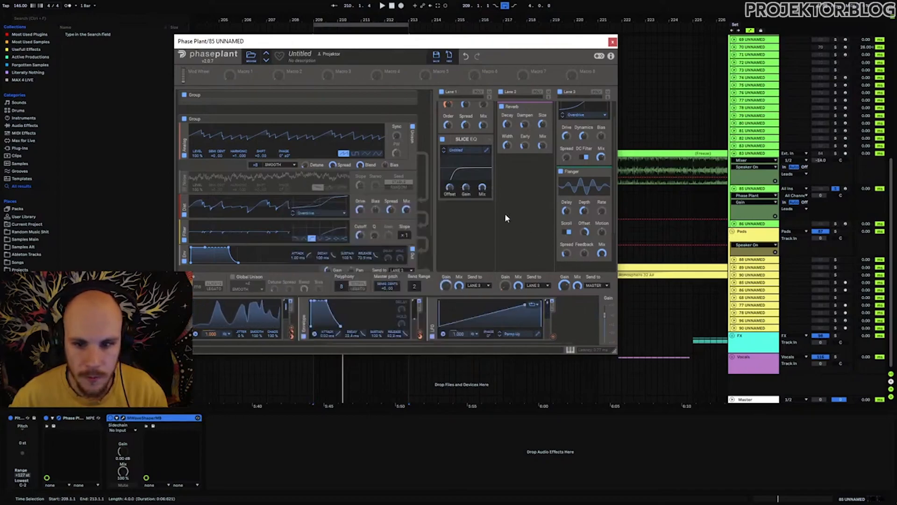
- Modulate the Flanger's offset with the Ramp Up LFO, synced to tempo at a 32/4 rate, and fine-tune the Flanger's delay
{"action": "left_click_drag", "start_coordinate": [554, 335], "coordinate": [583, 237]}
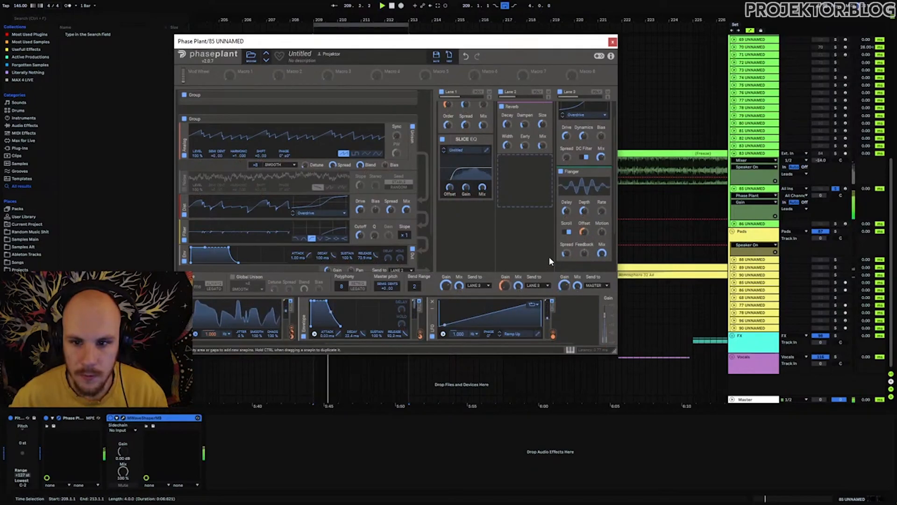
{"action": "left_click", "coordinate": [443, 334]}
{"action": "mouse_move", "coordinate": [481, 371]}
{"action": "left_click", "coordinate": [555, 378]}
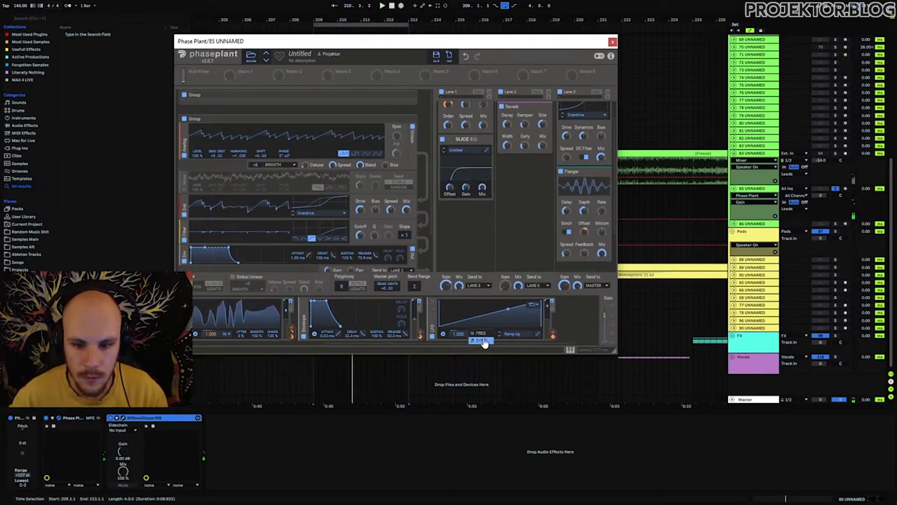
{"action": "left_click_drag", "start_coordinate": [456, 333], "coordinate": [456, 332]}
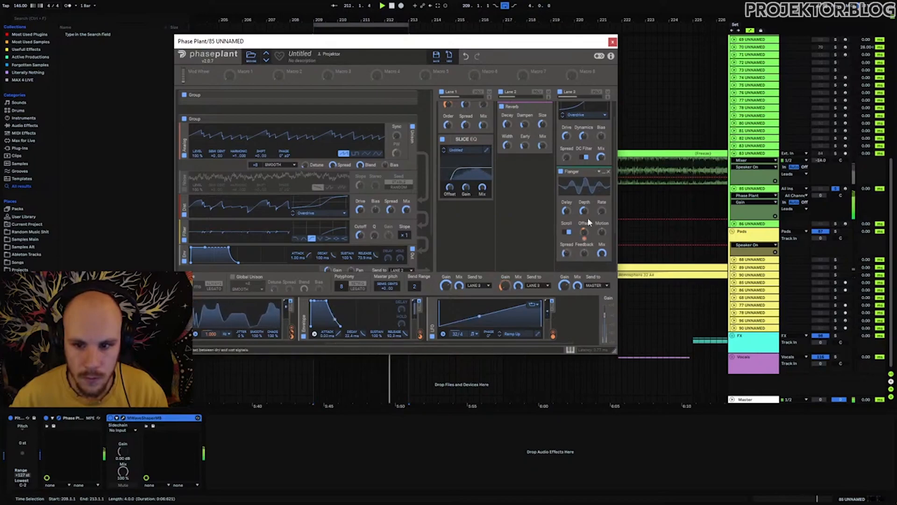
{"action": "left_click_drag", "start_coordinate": [566, 211], "coordinate": [566, 209]}
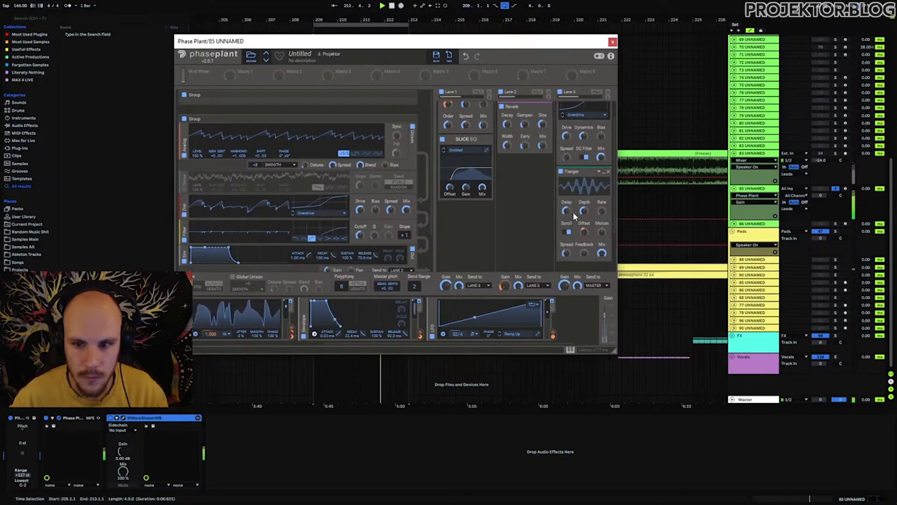
{"action": "left_click", "coordinate": [612, 42]}
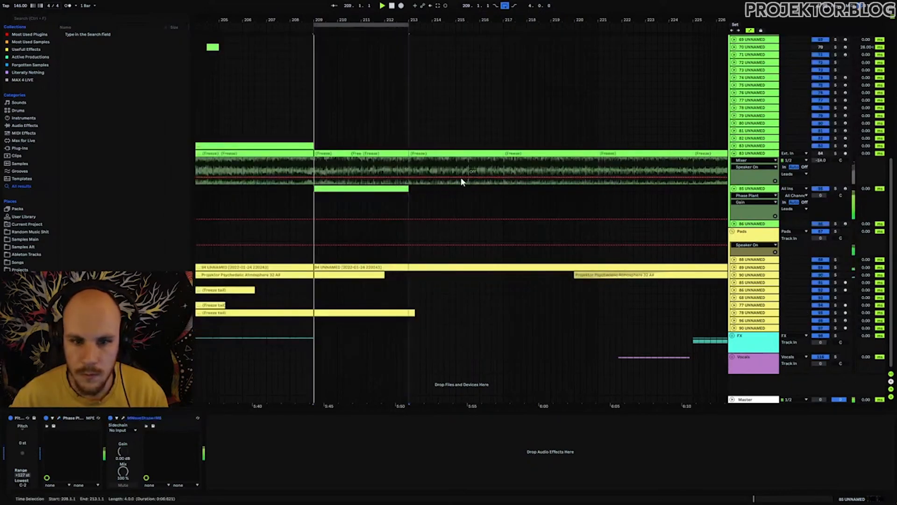
- Fill bars 201 to 233 of the Phase Plant track with copies of its four-bar clip and extend the loop range to match
{"action": "key", "text": "ctrl+d"}
{"action": "key", "text": "ctrl+d"}
{"action": "key", "text": "ctrl+d"}
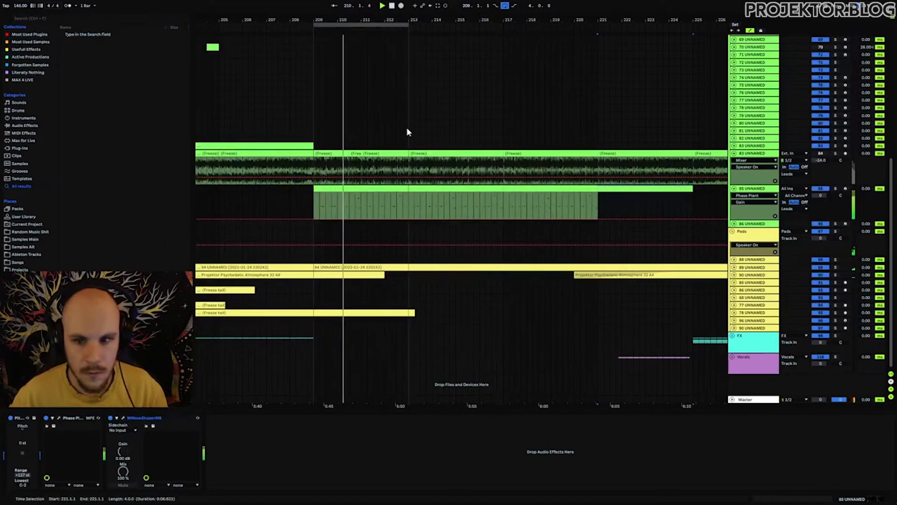
{"action": "left_click_drag", "start_coordinate": [367, 20], "coordinate": [368, 17]}
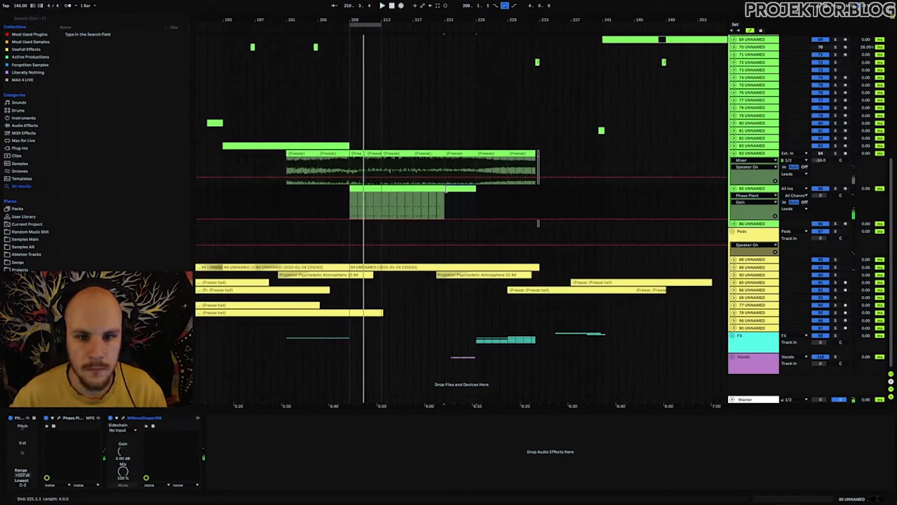
{"action": "left_click", "coordinate": [284, 190]}
{"action": "key", "text": "ctrl+v"}
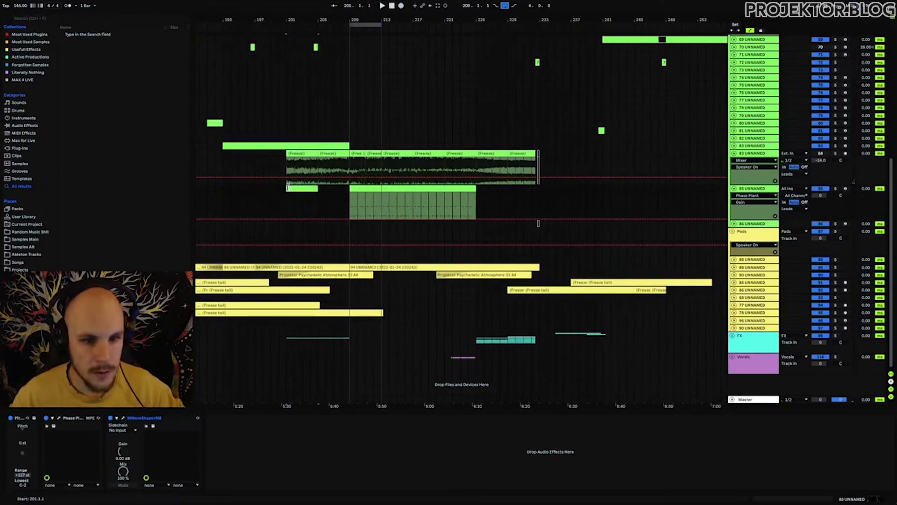
{"action": "key", "text": "ctrl+d"}
{"action": "left_click", "coordinate": [459, 188]}
{"action": "key", "text": "ctrl+d"}
{"action": "key", "text": "ctrl+d"}
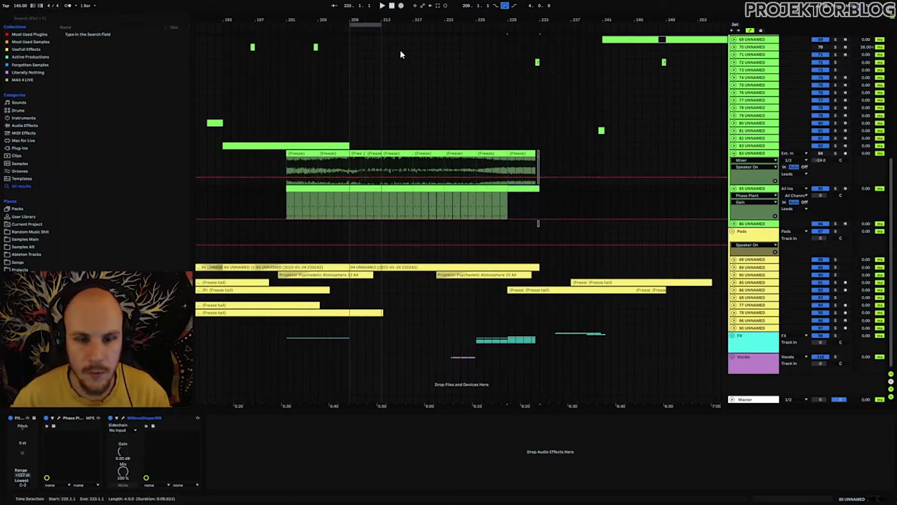
{"action": "left_click_drag", "start_coordinate": [351, 23], "coordinate": [301, 41]}
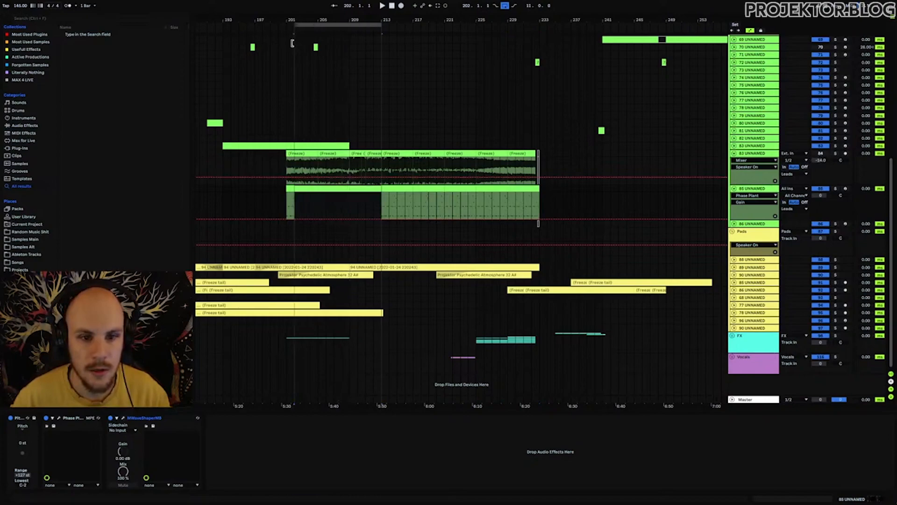
{"action": "left_click_drag", "start_coordinate": [381, 24], "coordinate": [539, 66]}
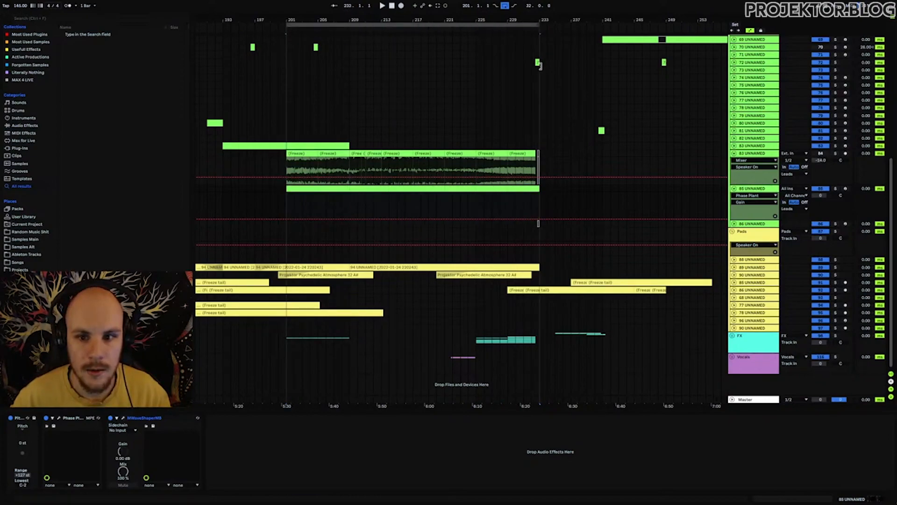
- Delete the frozen lead track above the Phase Plant track and set the Phase Plant track's volume to -14 dB during playback from bar 207
{"action": "left_click", "coordinate": [766, 155]}
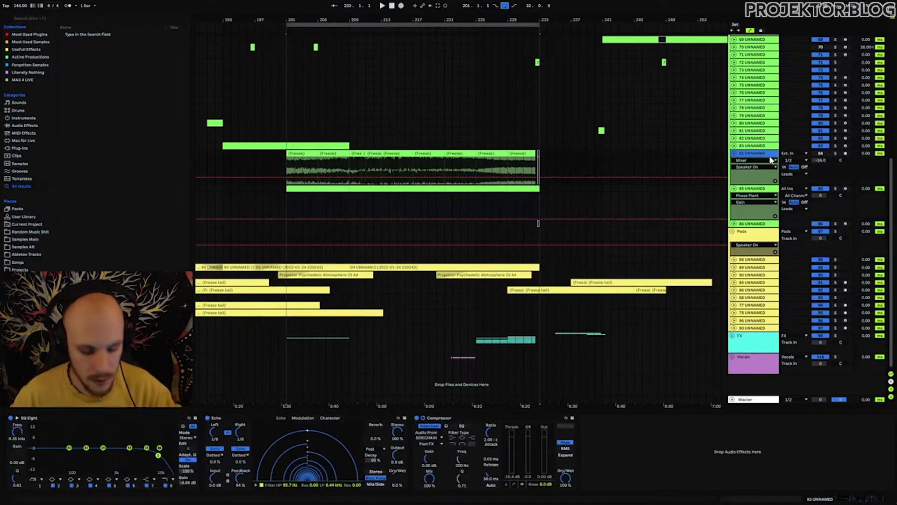
{"action": "key", "text": "Delete"}
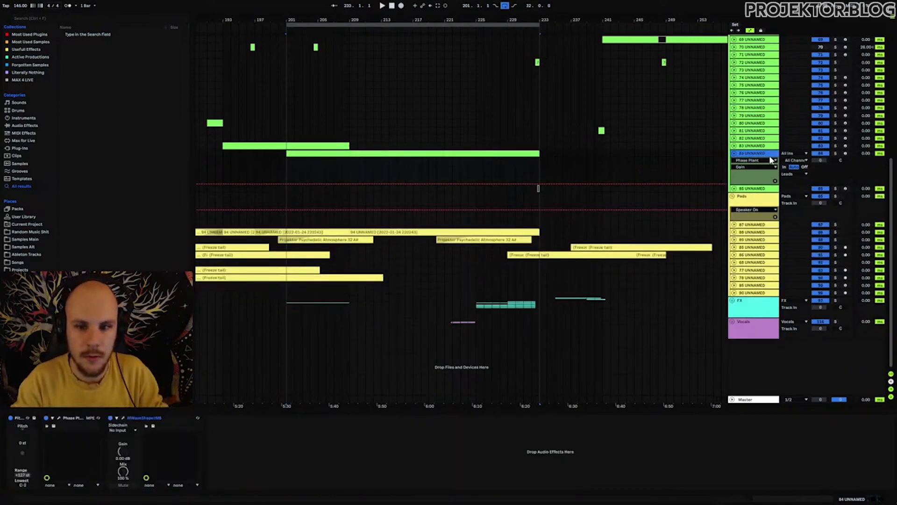
{"action": "left_click", "coordinate": [331, 163]}
{"action": "key", "text": "space"}
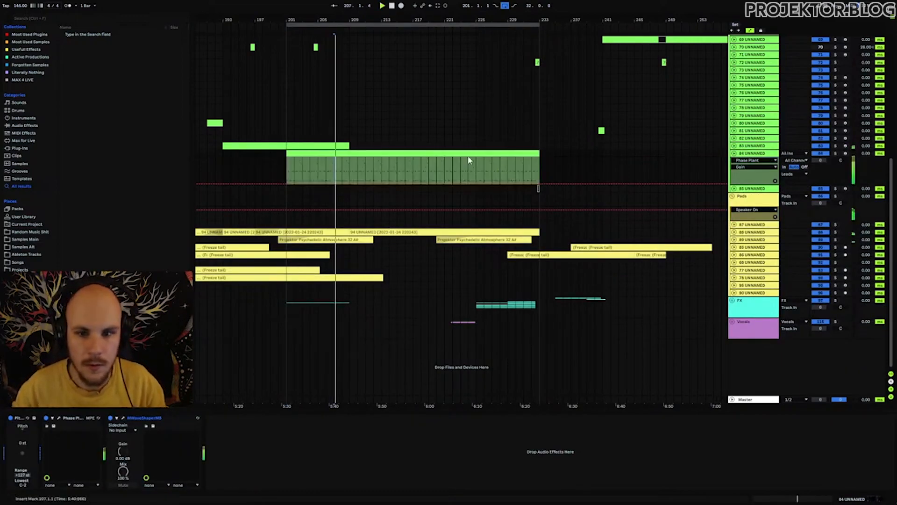
{"action": "left_click_drag", "start_coordinate": [387, 19], "coordinate": [396, 7]}
{"action": "left_click", "coordinate": [815, 160]}
{"action": "type", "text": "-14"}
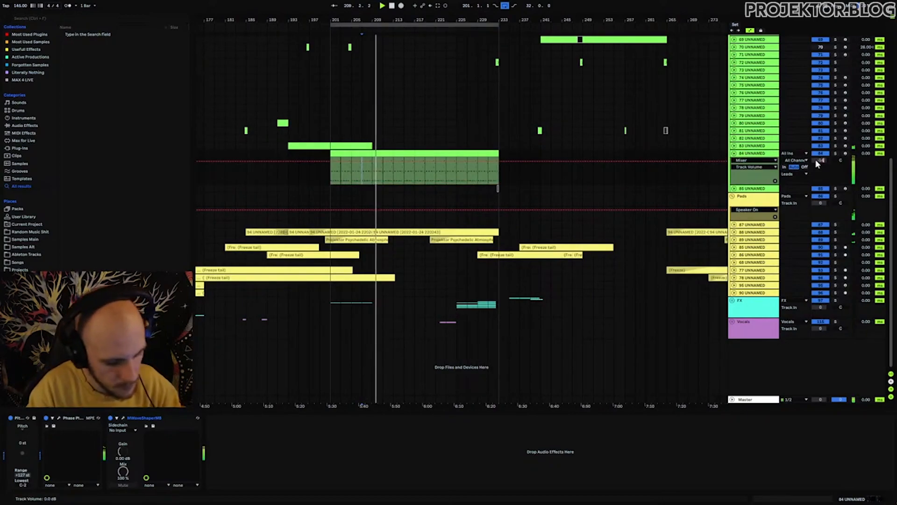
{"action": "key", "text": "Return"}
- Add an EQ Eight after MWaveShaperMB with a low cut around 277 Hz, a slight dip near 900 Hz and lifted highs
{"action": "left_click", "coordinate": [24, 126]}
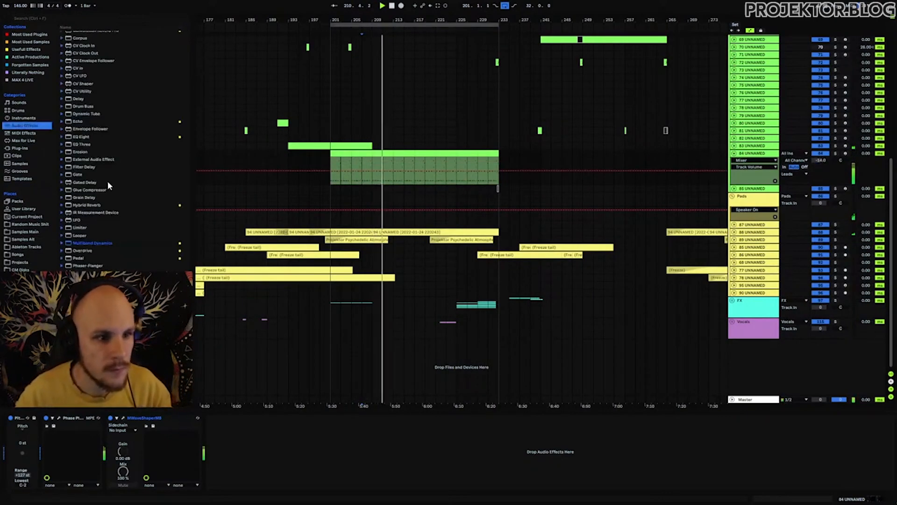
{"action": "left_click_drag", "start_coordinate": [81, 136], "coordinate": [232, 481]}
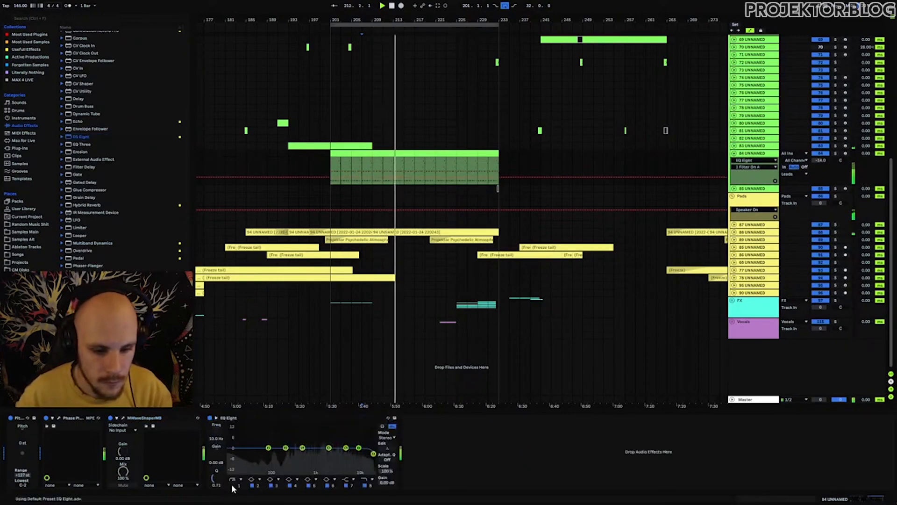
{"action": "left_click_drag", "start_coordinate": [275, 453], "coordinate": [283, 453]}
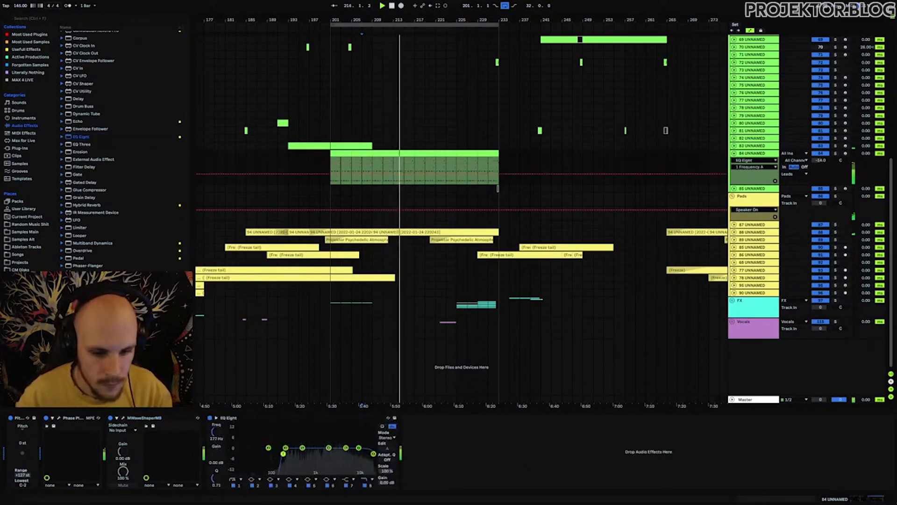
{"action": "left_click_drag", "start_coordinate": [373, 454], "coordinate": [313, 451]}
{"action": "left_click", "coordinate": [329, 448]}
- Insert Multiband Dynamics before the EQ Eight, raise its output and time, and lower its amount to 37 %
{"action": "left_click_drag", "start_coordinate": [92, 243], "coordinate": [182, 441]}
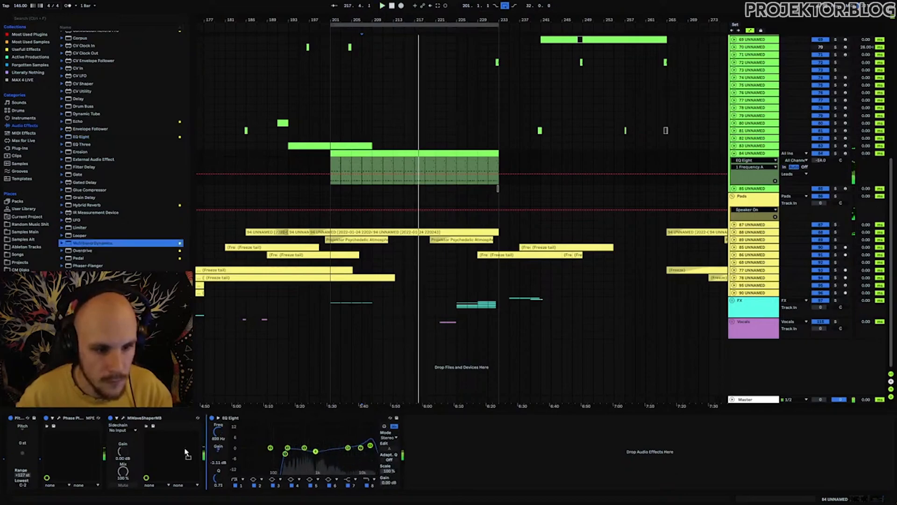
{"action": "left_click_drag", "start_coordinate": [275, 444], "coordinate": [275, 447]}
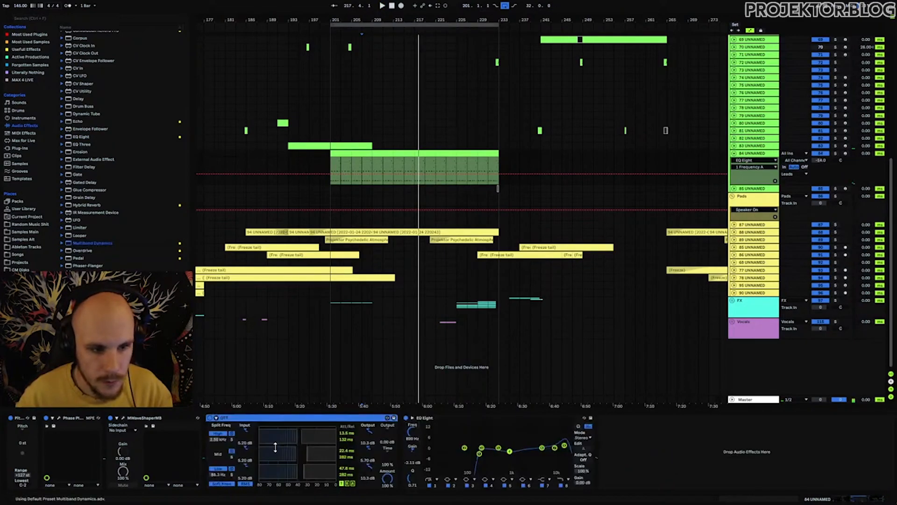
{"action": "key", "text": "space"}
{"action": "left_click_drag", "start_coordinate": [388, 440], "coordinate": [388, 421]}
{"action": "left_click_drag", "start_coordinate": [388, 478], "coordinate": [387, 498]}
{"action": "left_click_drag", "start_coordinate": [389, 459], "coordinate": [389, 445]}
- Add a Saturator between the OTT and the EQ Eight with Soft Clip enabled and a drive of 4 dB
{"action": "left_click_drag", "start_coordinate": [82, 304], "coordinate": [420, 479]}
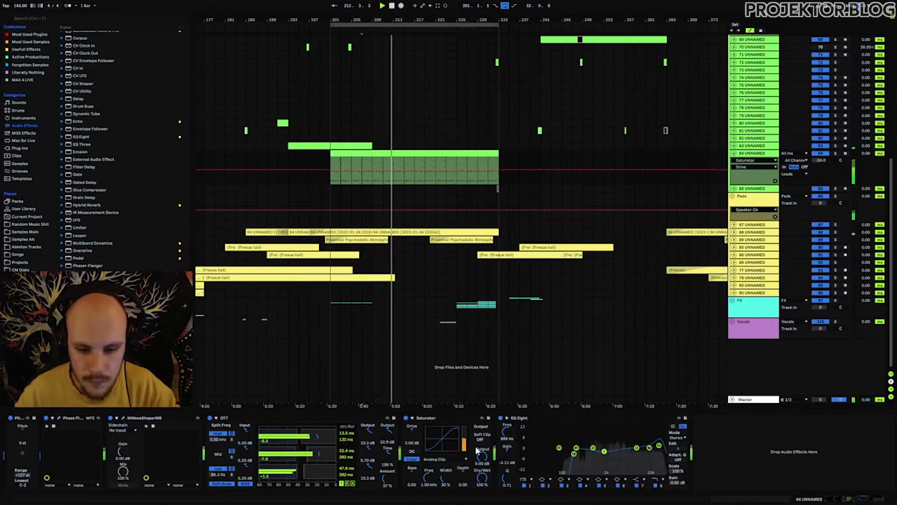
{"action": "left_click", "coordinate": [479, 439]}
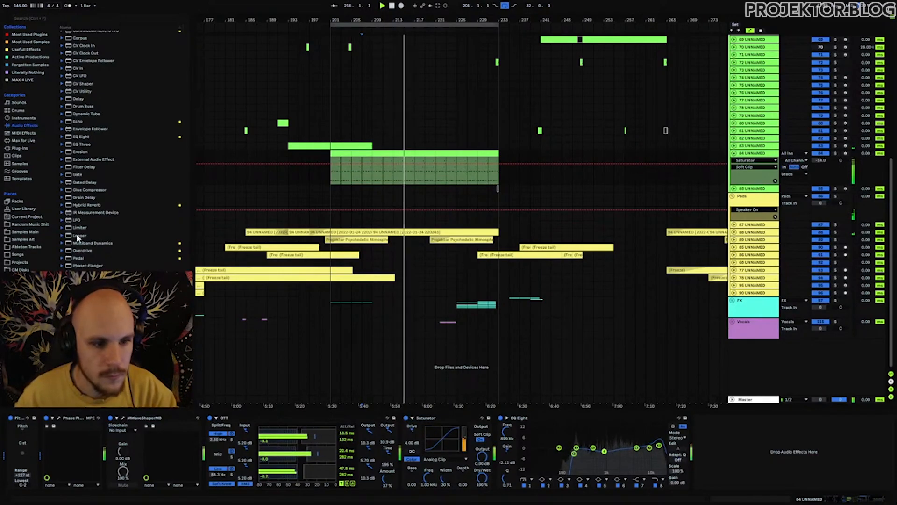
{"action": "mouse_move", "coordinate": [76, 123]}
{"action": "left_mouse_down"}
{"action": "mouse_move", "coordinate": [592, 386]}
{"action": "mouse_move", "coordinate": [695, 464]}
{"action": "mouse_move", "coordinate": [188, 237]}
{"action": "mouse_move", "coordinate": [81, 128]}
{"action": "left_mouse_up"}
- With the Drums group unfolded, set track 84's volume to -10 dB and move the Saturator after the EQ Eight
{"action": "scroll", "coordinate": [440, 259], "scroll_direction": "up", "scroll_amount": 10}
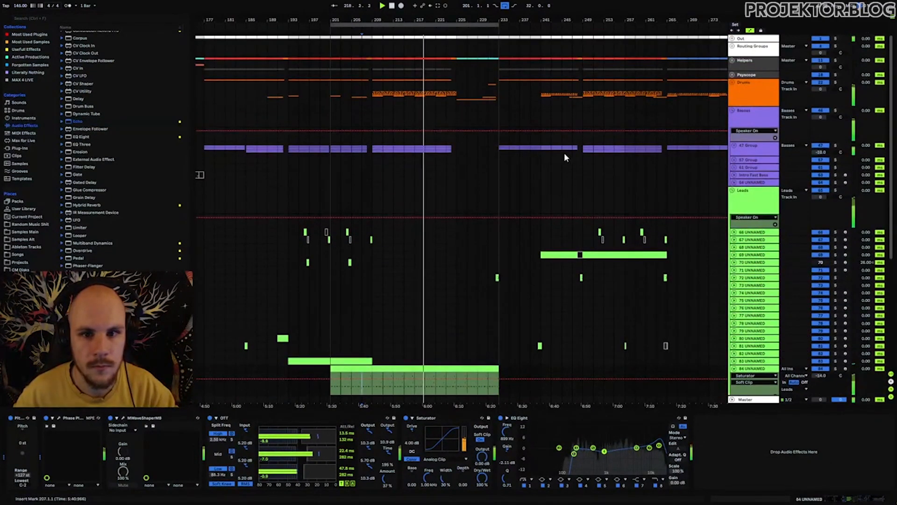
{"action": "left_click", "coordinate": [732, 83]}
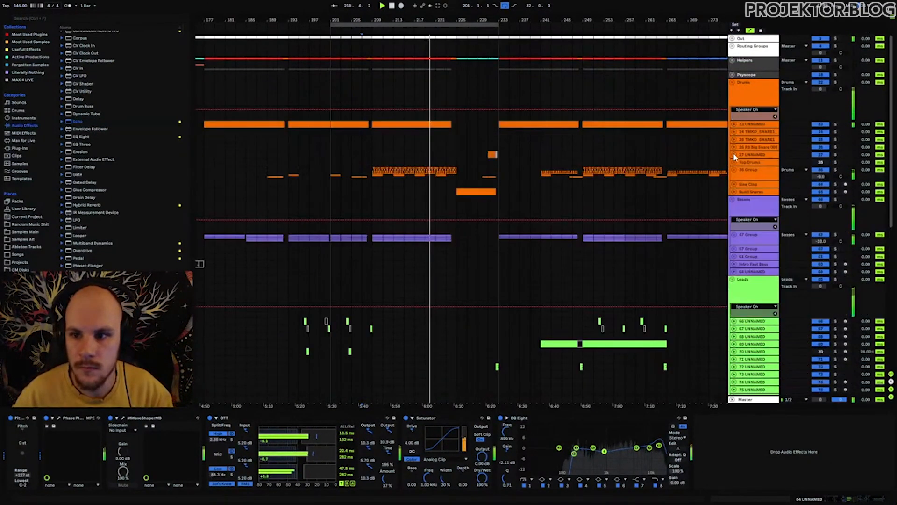
{"action": "scroll", "coordinate": [588, 186], "scroll_direction": "down", "scroll_amount": 5}
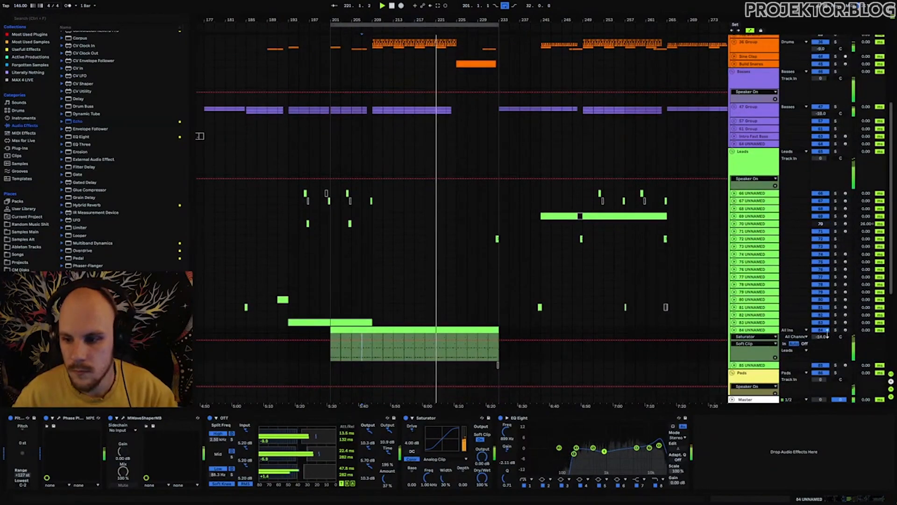
{"action": "left_click_drag", "start_coordinate": [823, 337], "coordinate": [823, 341]}
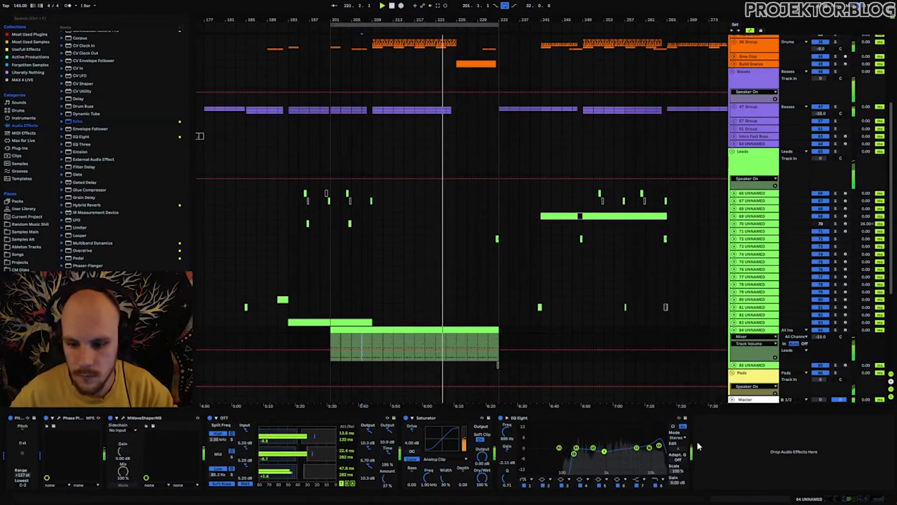
{"action": "left_click", "coordinate": [425, 418]}
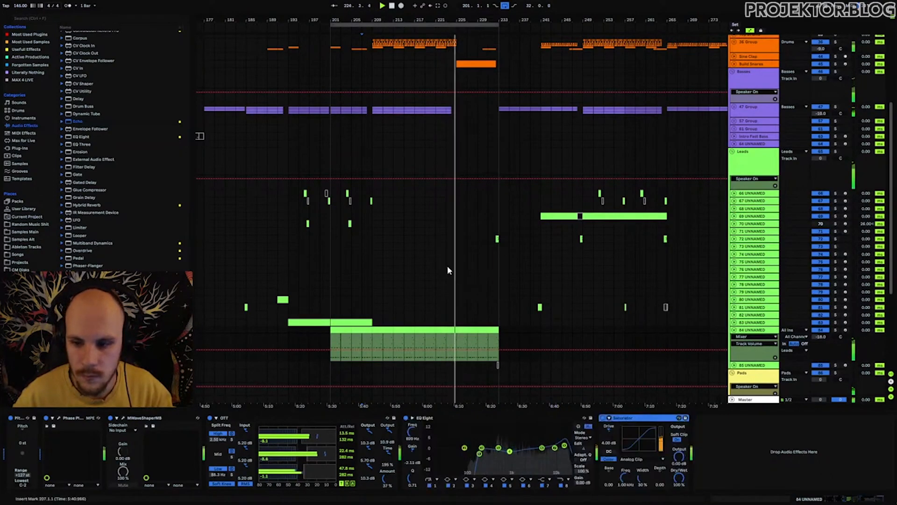
- Extend the loop to bar 249 and automate the EQ Eight's band 8 frequency to dip between bars 225 and 233
{"action": "left_click_drag", "start_coordinate": [498, 25], "coordinate": [583, 33]}
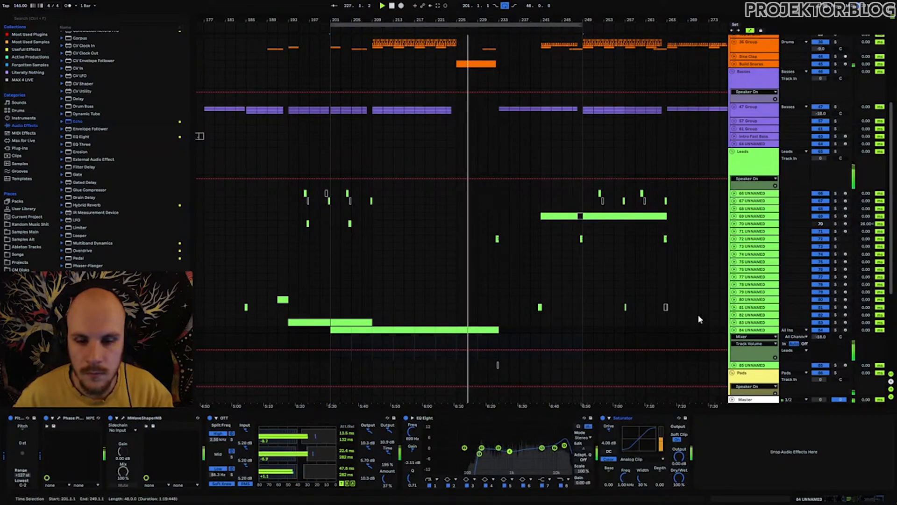
{"action": "left_click", "coordinate": [697, 350]}
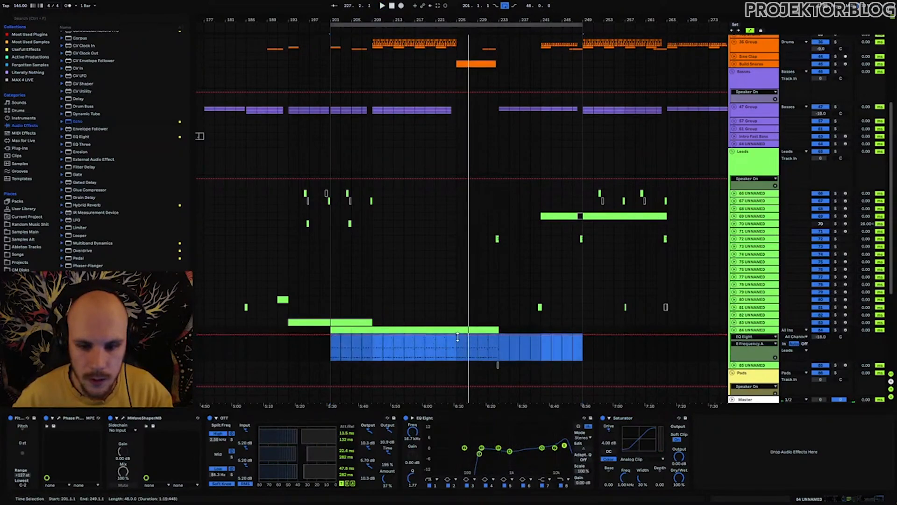
{"action": "left_click", "coordinate": [458, 345]}
{"action": "left_click_drag", "start_coordinate": [469, 336], "coordinate": [470, 340]}
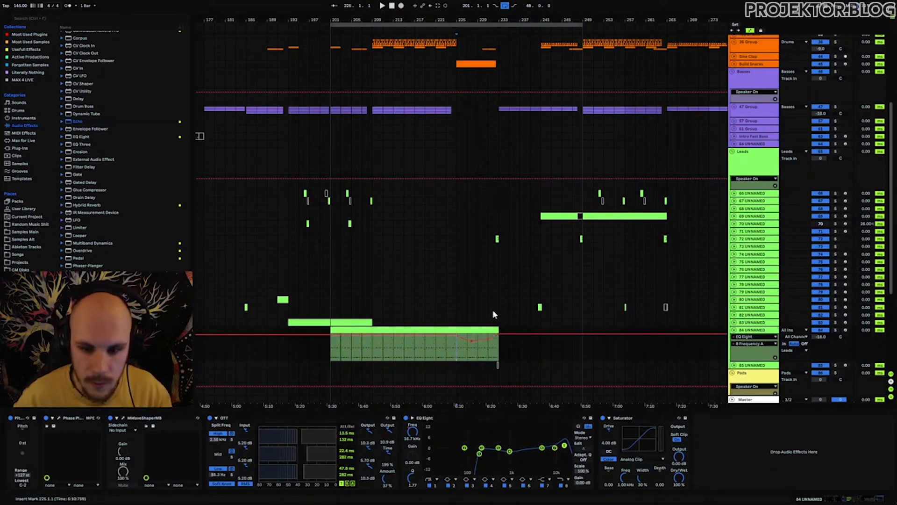
- Shorten the last lead clip to end at bar 232.3 and try a low band 8 frequency point at bar 225
{"action": "scroll", "coordinate": [507, 38], "scroll_direction": "up", "scroll_amount": 5, "text": "ctrl"}
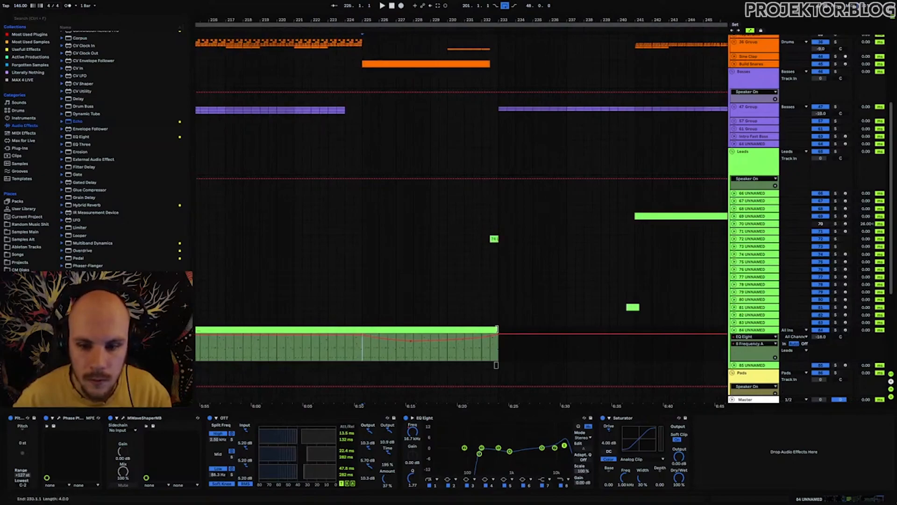
{"action": "left_click_drag", "start_coordinate": [498, 329], "coordinate": [495, 331]}
{"action": "left_click", "coordinate": [366, 358]}
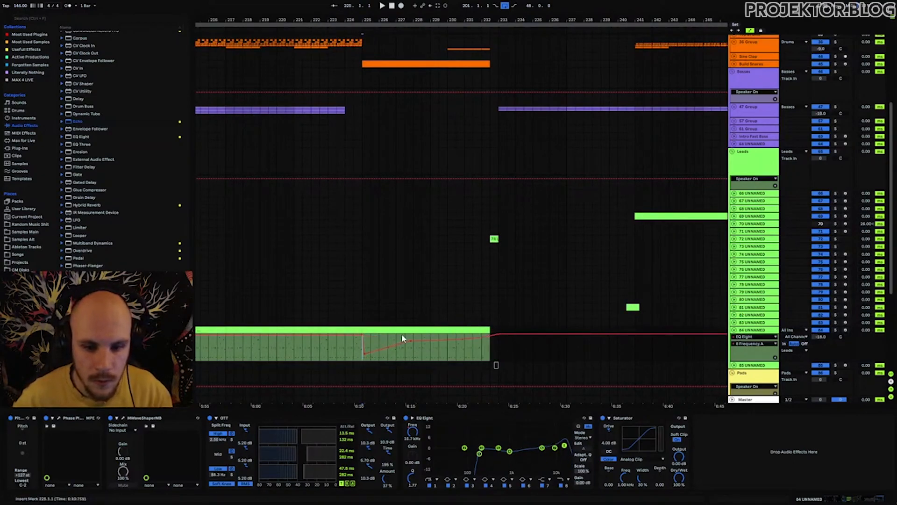
- Open the lead clip at bar 225 in an enlarged note editor and consolidate the clips from there to bar 232.3 into one
{"action": "key", "text": "ctrl+v"}
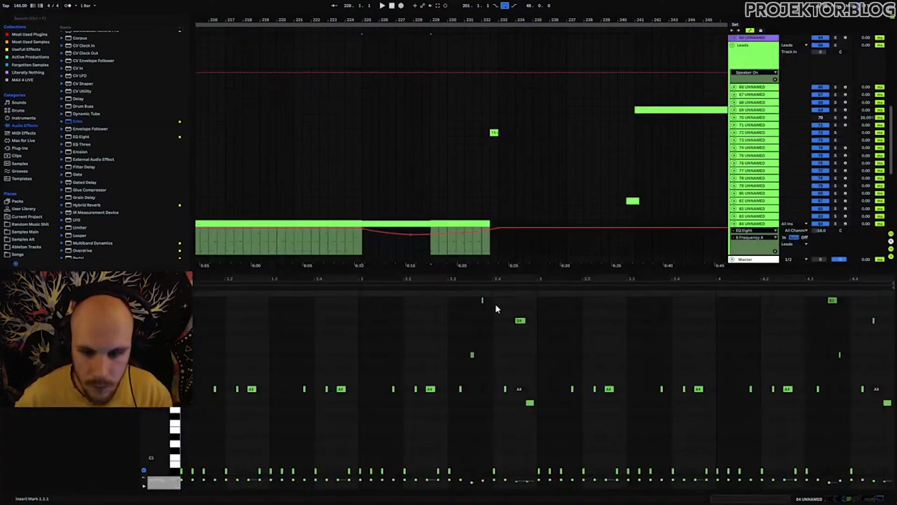
{"action": "left_click_drag", "start_coordinate": [497, 271], "coordinate": [495, 115]}
{"action": "left_click_drag", "start_coordinate": [447, 159], "coordinate": [893, 455]}
{"action": "left_click", "coordinate": [417, 69]}
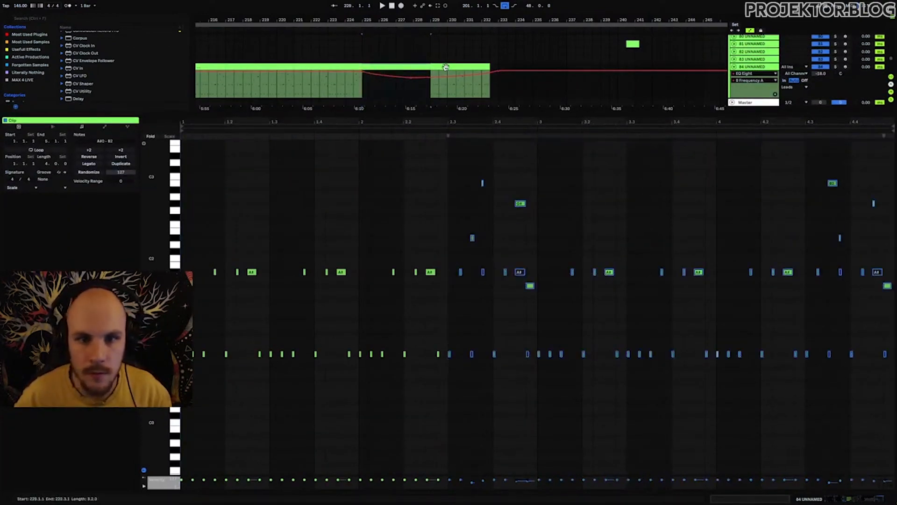
{"action": "left_click", "coordinate": [446, 67], "text": "shift"}
{"action": "key", "text": "ctrl+j"}
{"action": "scroll", "coordinate": [323, 159], "scroll_direction": "down", "scroll_amount": 3}
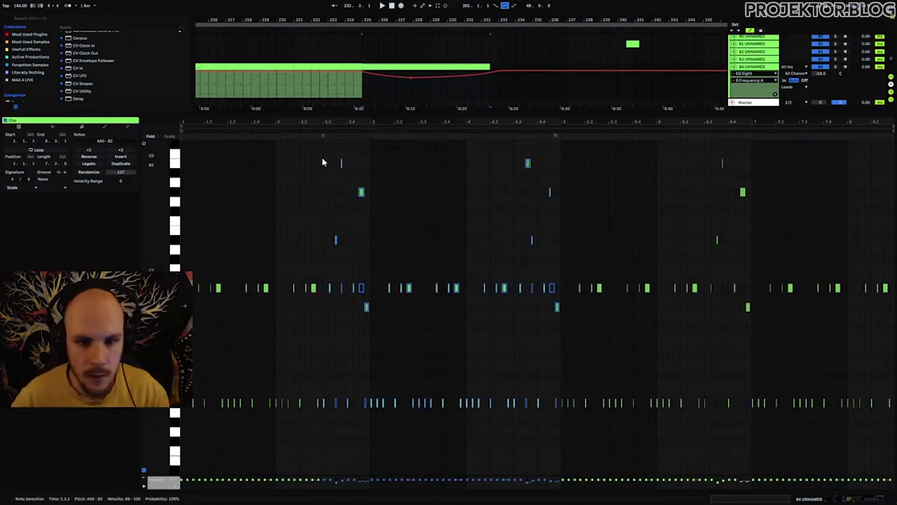
- Delete the lead clip's notes from 2.3 onward and repeat the half-bar pattern from 2.1 until it fills the clip
{"action": "left_click_drag", "start_coordinate": [323, 151], "coordinate": [895, 453]}
{"action": "key", "text": "Delete"}
{"action": "left_click_drag", "start_coordinate": [321, 273], "coordinate": [276, 403]}
{"action": "key", "text": "ctrl+d"}
{"action": "key", "text": "ctrl+d"}
{"action": "key", "text": "ctrl+d"}
{"action": "key", "text": "ctrl+d"}
{"action": "key", "text": "ctrl+d"}
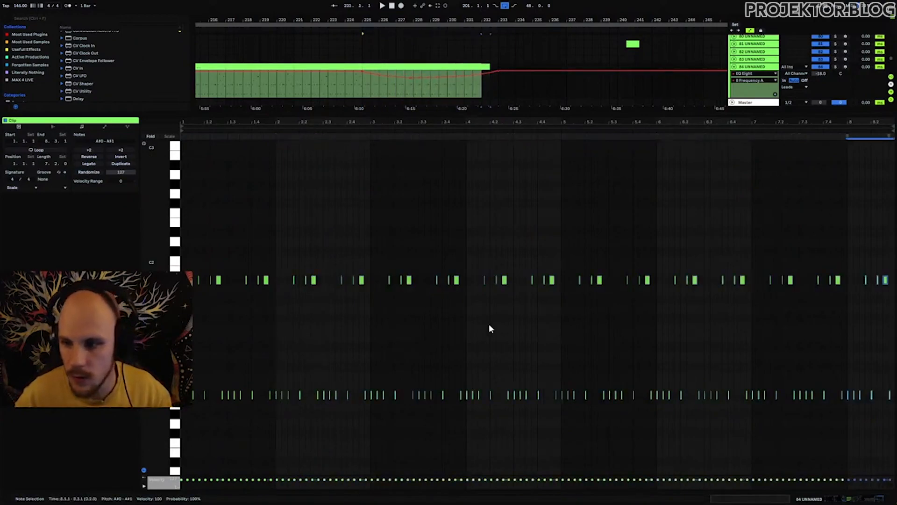
- Open Phase Plant on track 84 and show its keyboard to bring up the Pitch Wheel parameter for automation
{"action": "double_click", "coordinate": [750, 68]}
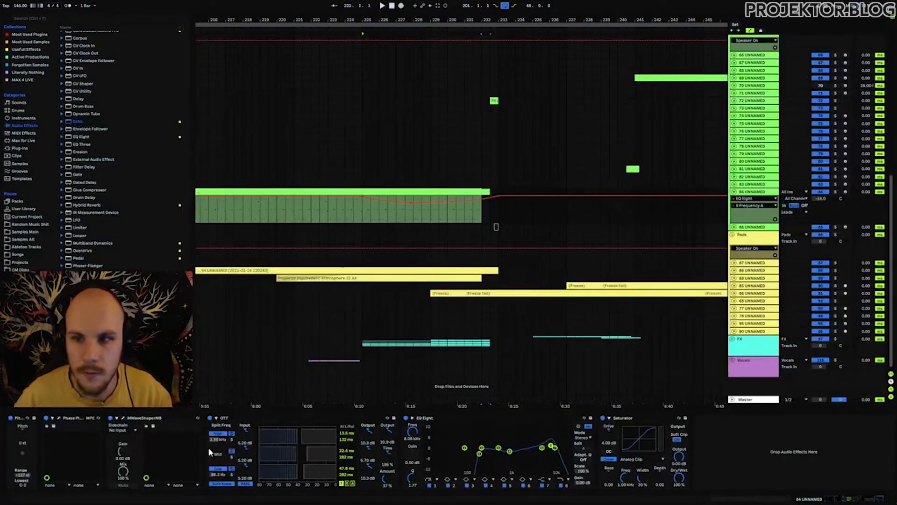
{"action": "left_click", "coordinate": [60, 419]}
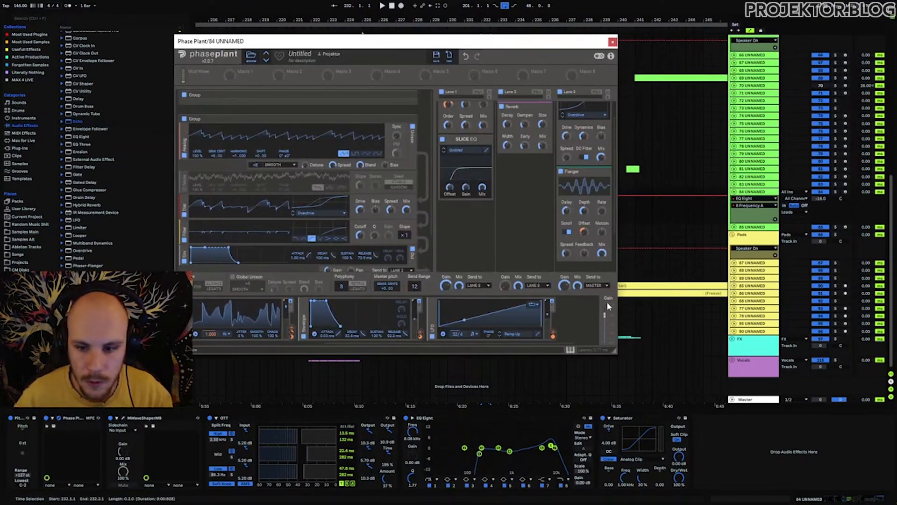
{"action": "left_click", "coordinate": [571, 350]}
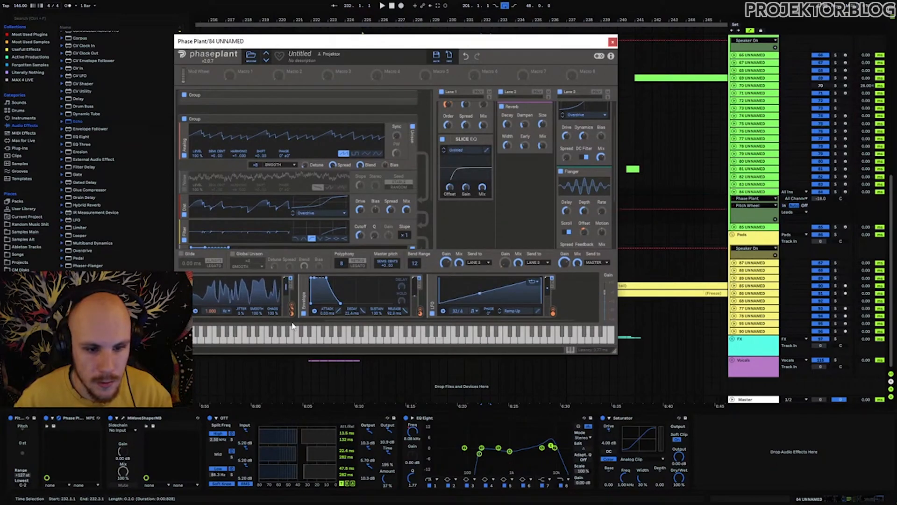
{"action": "left_click", "coordinate": [612, 42]}
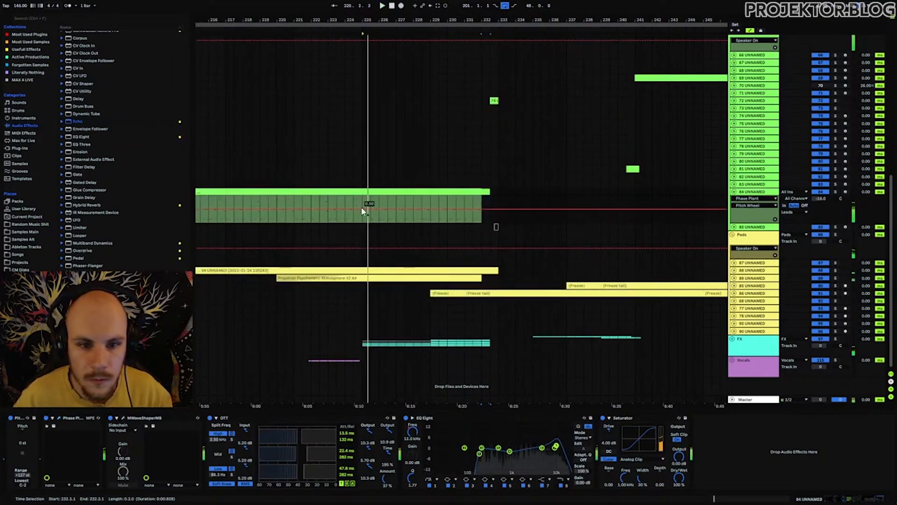
- Automate the Pitch Wheel to curve upward from 0.00 at bar 225 to 1.00 at the lead clip's end, and play it back
{"action": "left_click_drag", "start_coordinate": [485, 211], "coordinate": [486, 195]}
{"action": "key", "text": "space"}
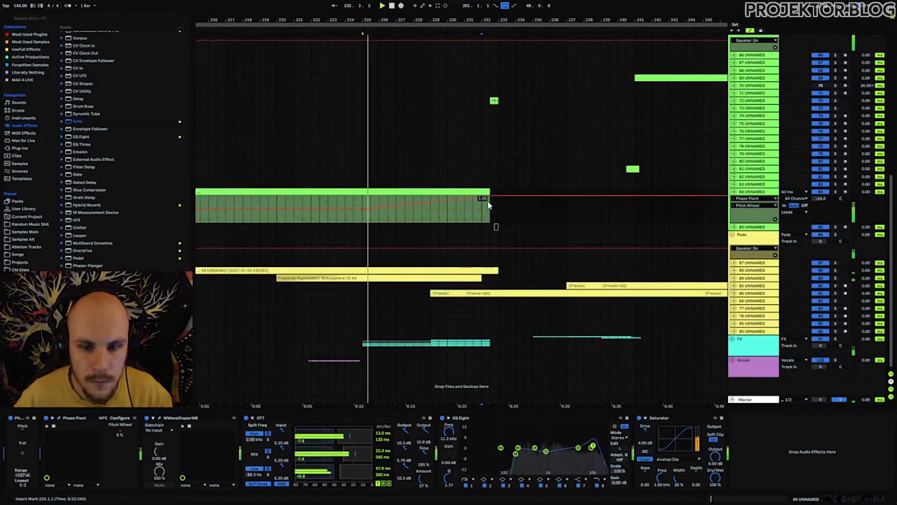
{"action": "left_click_drag", "start_coordinate": [427, 202], "coordinate": [426, 216]}
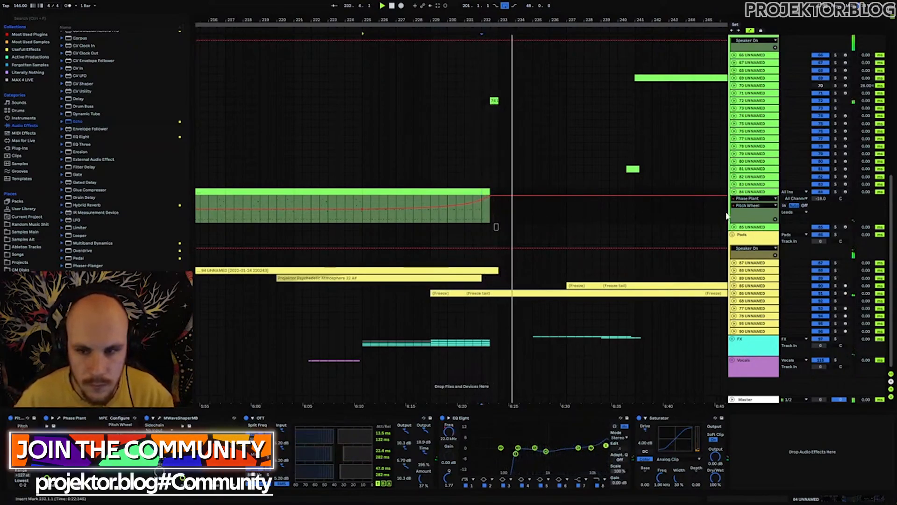
{"action": "left_click", "coordinate": [736, 192]}
{"action": "key", "text": "space"}
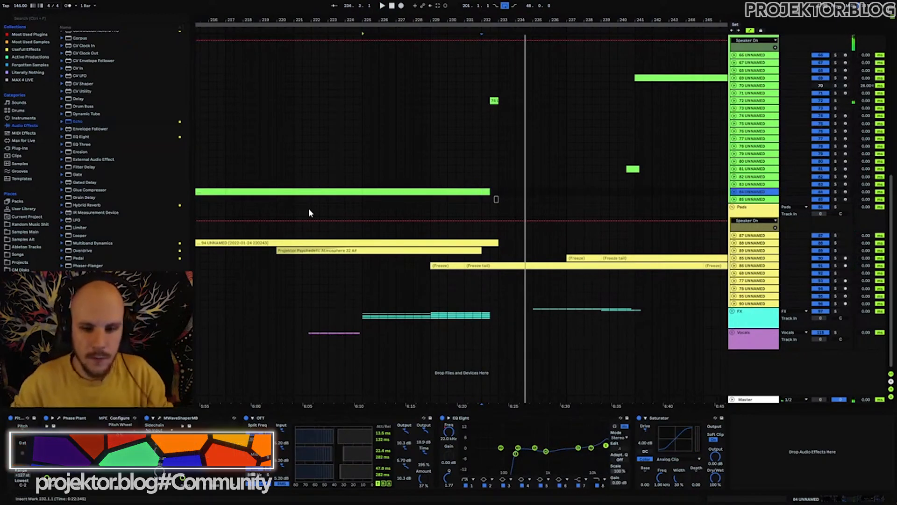
- Automate the EQ Eight's band 8 frequency to rise from about 160 Hz at bar 201 to its full value at bar 209
{"action": "left_click_drag", "start_coordinate": [305, 22], "coordinate": [532, 14]}
{"action": "left_click", "coordinate": [734, 192]}
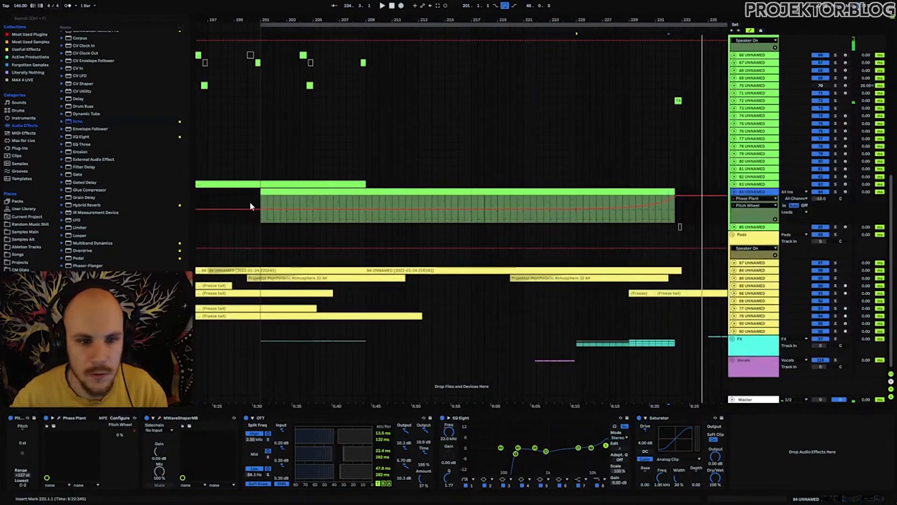
{"action": "key", "text": "space"}
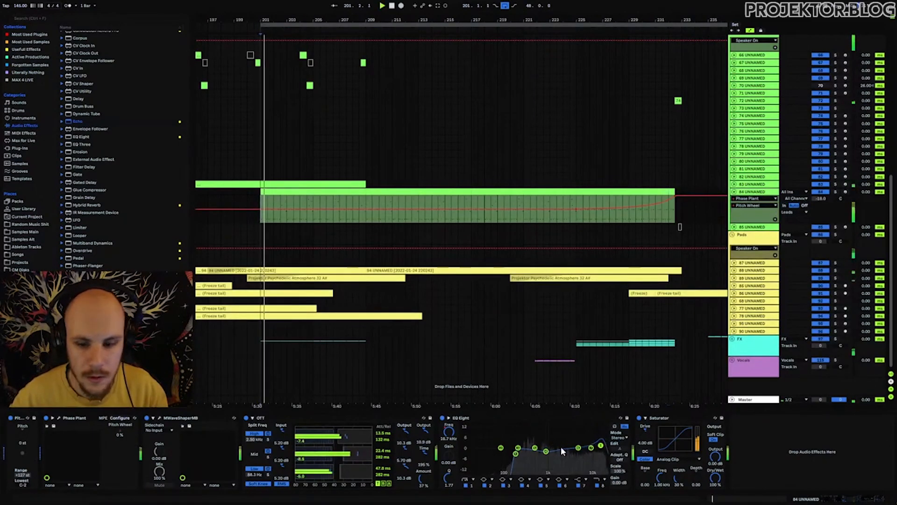
{"action": "left_click", "coordinate": [449, 430]}
{"action": "key", "text": "space"}
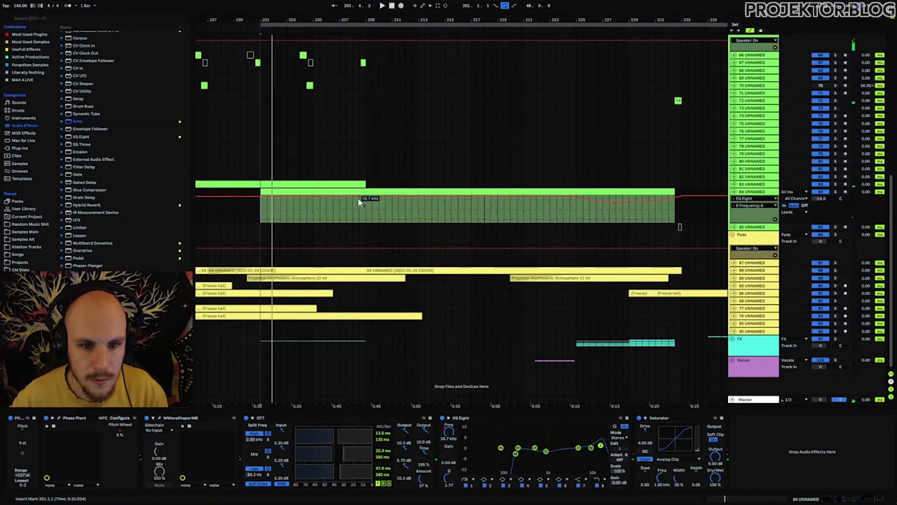
{"action": "left_click_drag", "start_coordinate": [359, 196], "coordinate": [359, 202]}
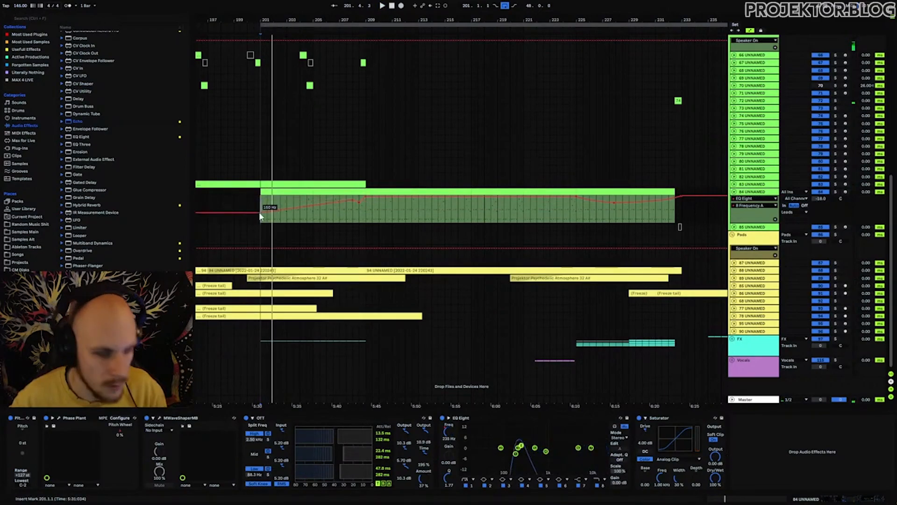
{"action": "key", "text": "space"}
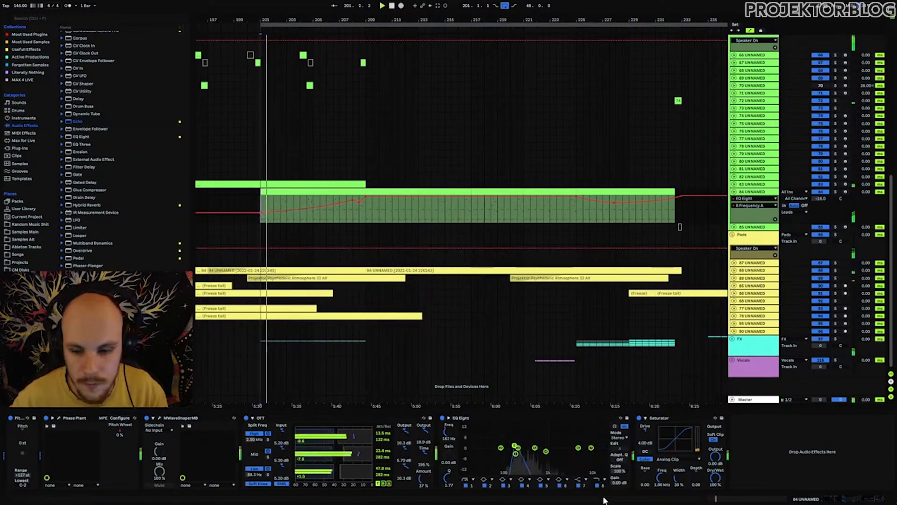
- Add a band 1 frequency point at bar 209 and automate band 1's resonance to curve upward from bar 201 to 209
{"action": "left_click", "coordinate": [470, 485]}
{"action": "left_click", "coordinate": [446, 431]}
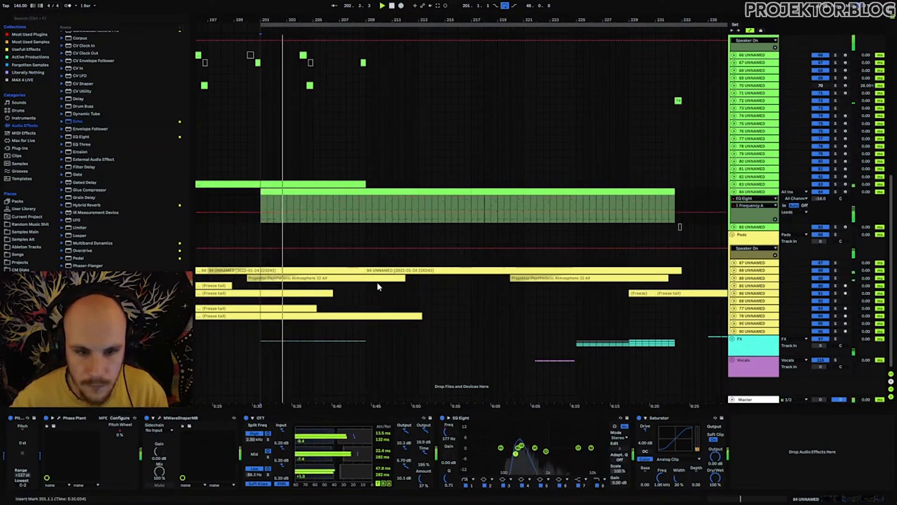
{"action": "left_click", "coordinate": [366, 212]}
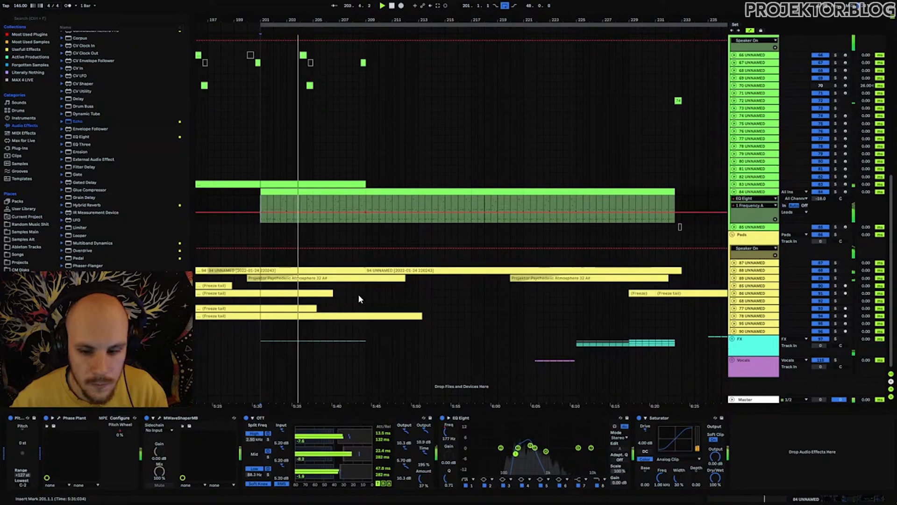
{"action": "left_click", "coordinate": [448, 479]}
{"action": "left_click", "coordinate": [365, 211]}
{"action": "left_click_drag", "start_coordinate": [260, 212], "coordinate": [260, 222]}
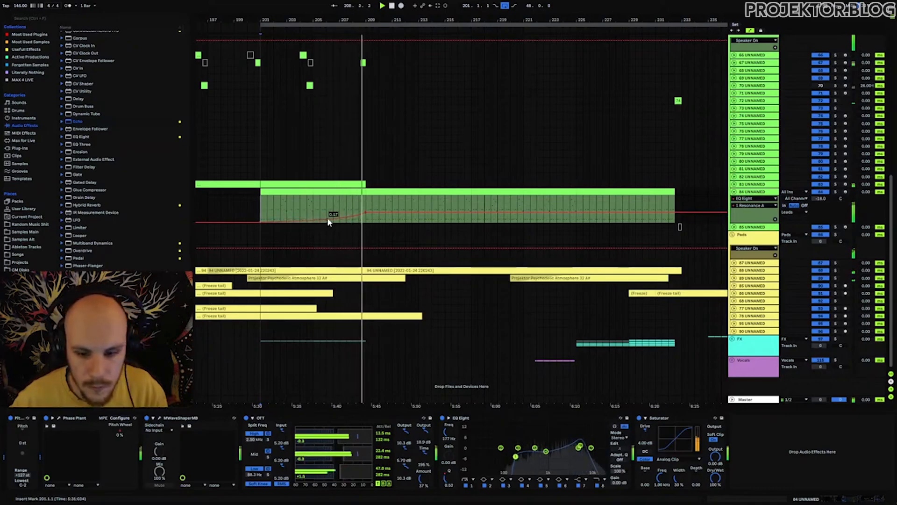
{"action": "left_click", "coordinate": [734, 192]}
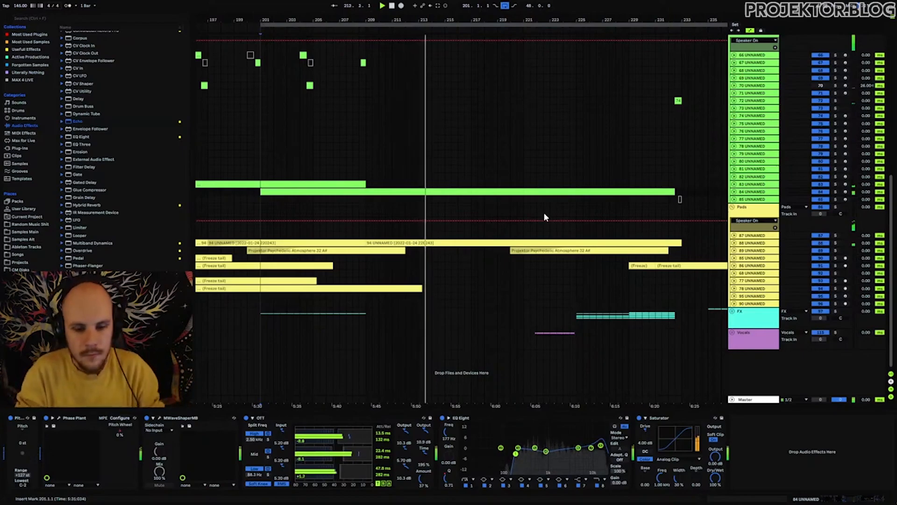
- Extend the loop over the whole arrangement, from bar 1 to bar 289, with track 84 folded
{"action": "left_click_drag", "start_coordinate": [387, 20], "coordinate": [440, 2]}
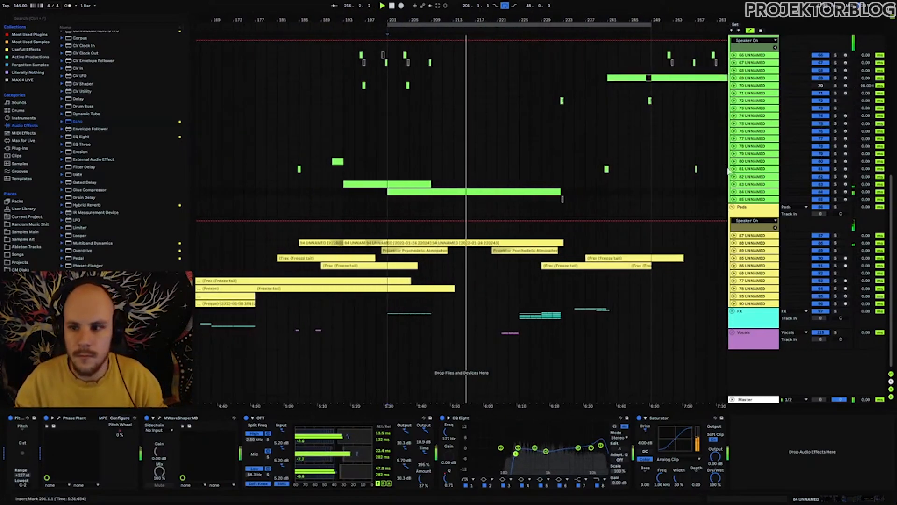
{"action": "left_click", "coordinate": [734, 193]}
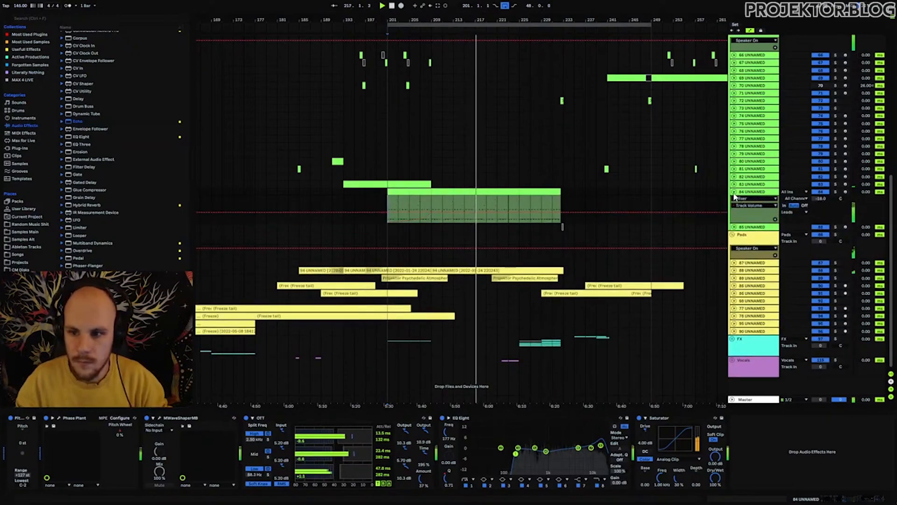
{"action": "left_click", "coordinate": [734, 192]}
{"action": "left_click_drag", "start_coordinate": [388, 20], "coordinate": [196, 25]}
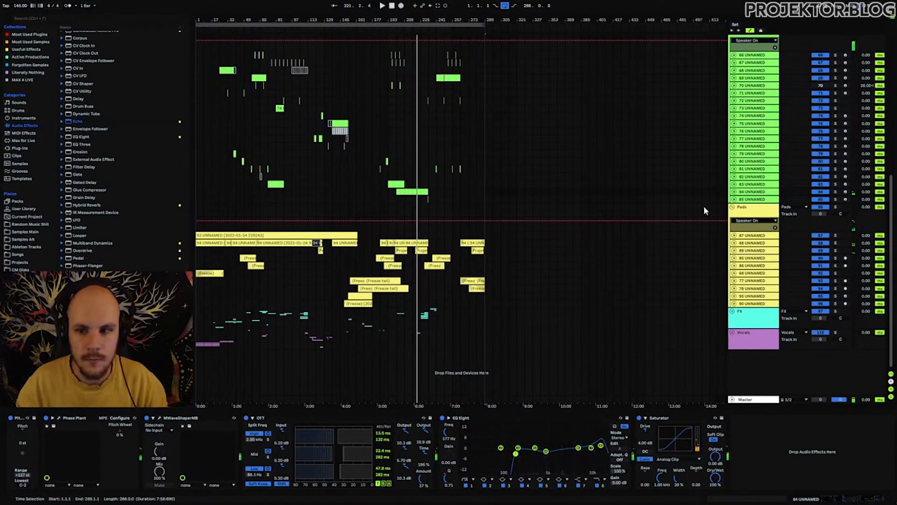
- Place the insert marker at bar 89 on the 57-Group track in the Basses group
{"action": "left_click_drag", "start_coordinate": [299, 18], "coordinate": [392, 18]}
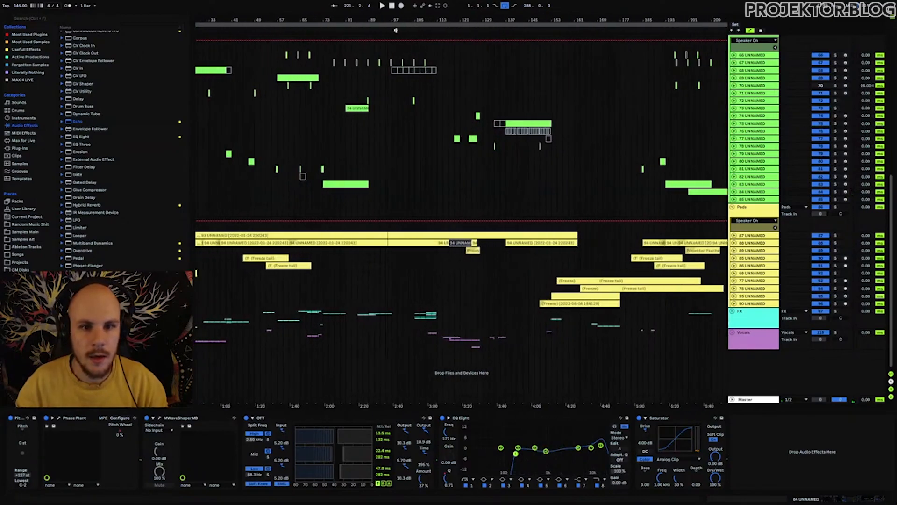
{"action": "left_click", "coordinate": [391, 26]}
{"action": "scroll", "coordinate": [386, 125], "scroll_direction": "up", "scroll_amount": 5}
{"action": "left_click", "coordinate": [379, 112]}
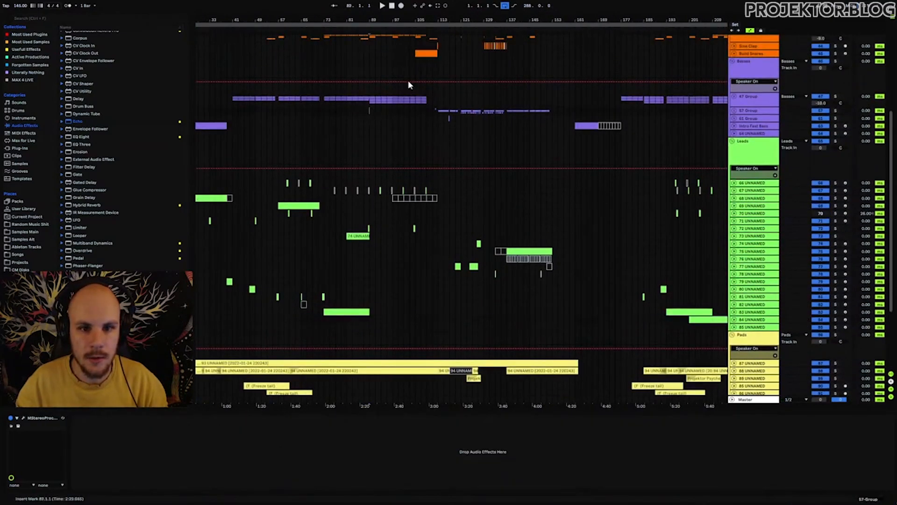